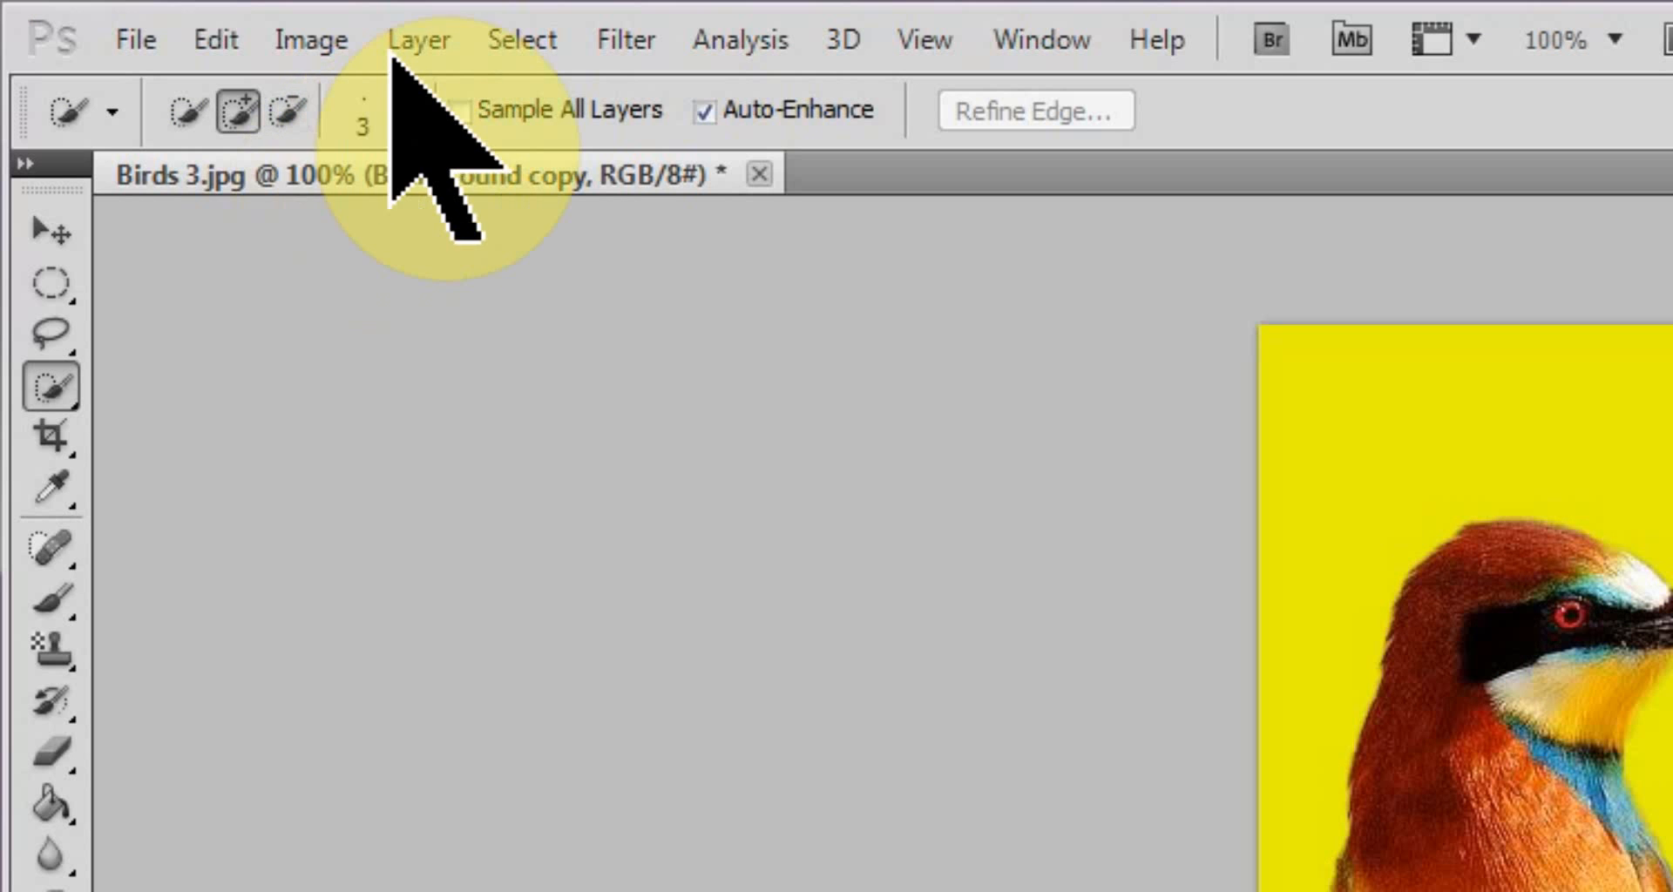
# Create a new gradient fill layer above the birds' Background copy layer.
pyautogui.click(416, 39)
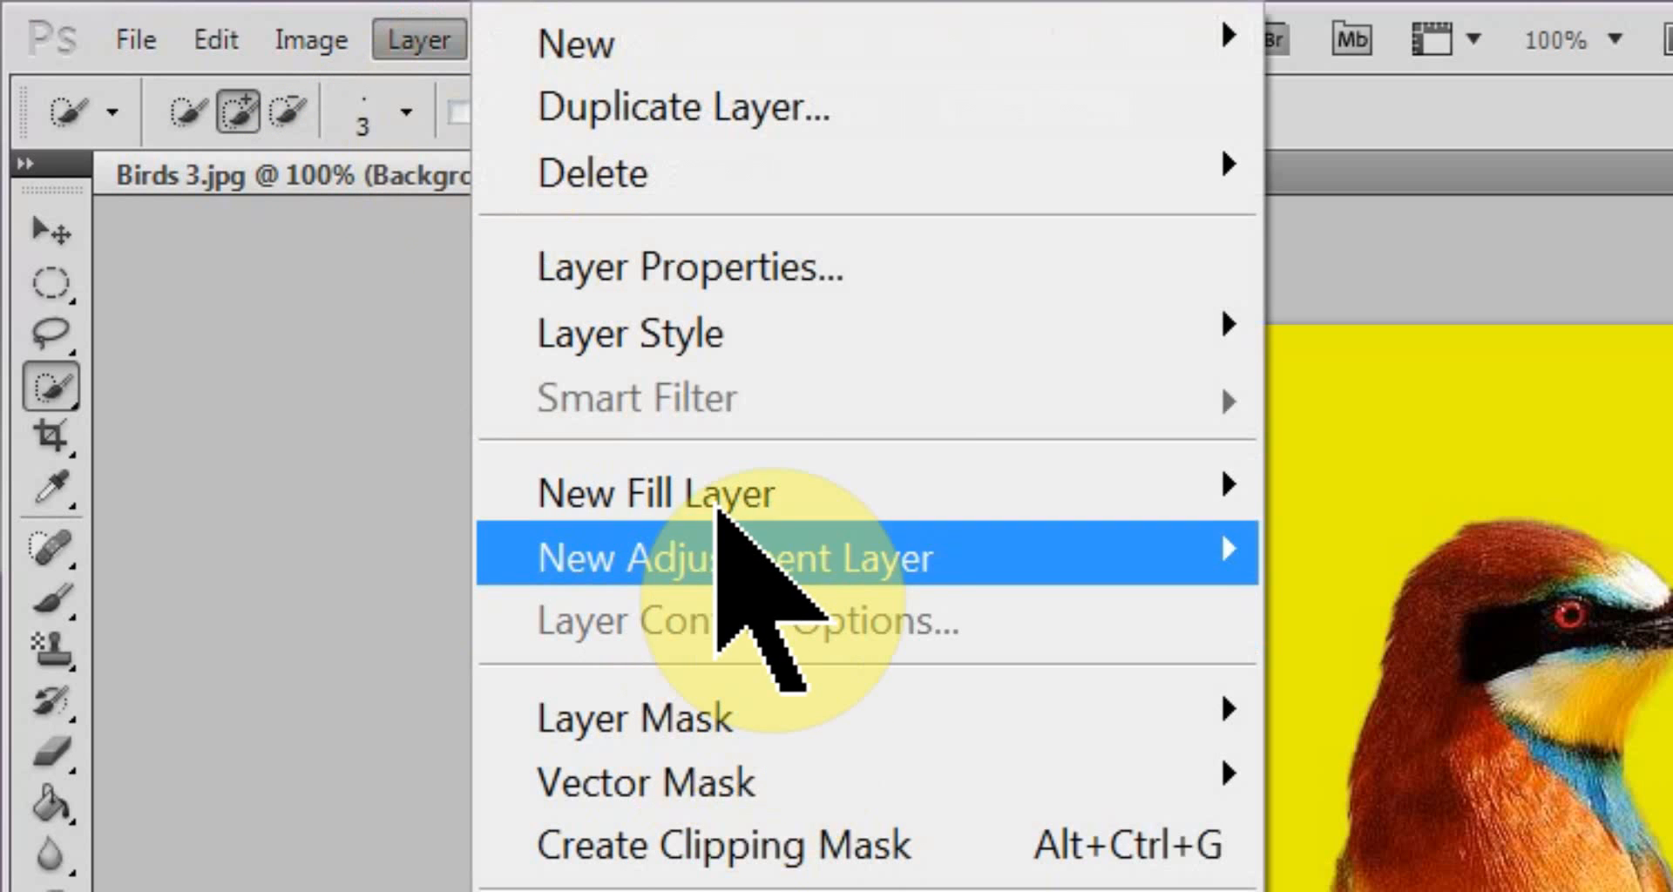
pyautogui.moveTo(732, 497)
pyautogui.moveTo(740, 542)
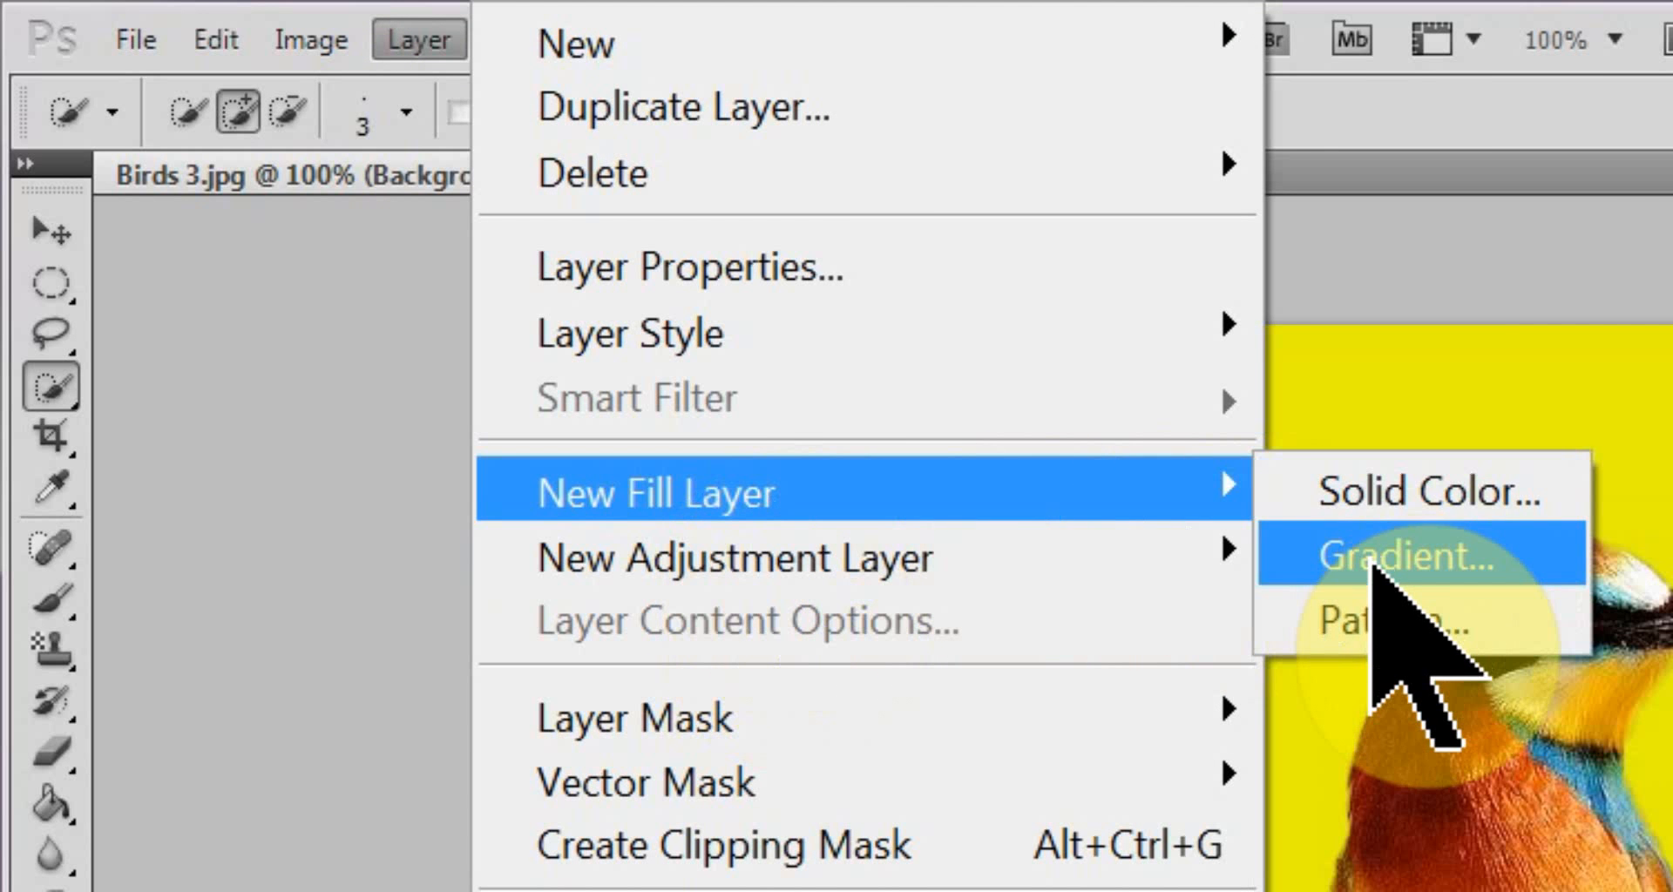
pyautogui.click(1373, 561)
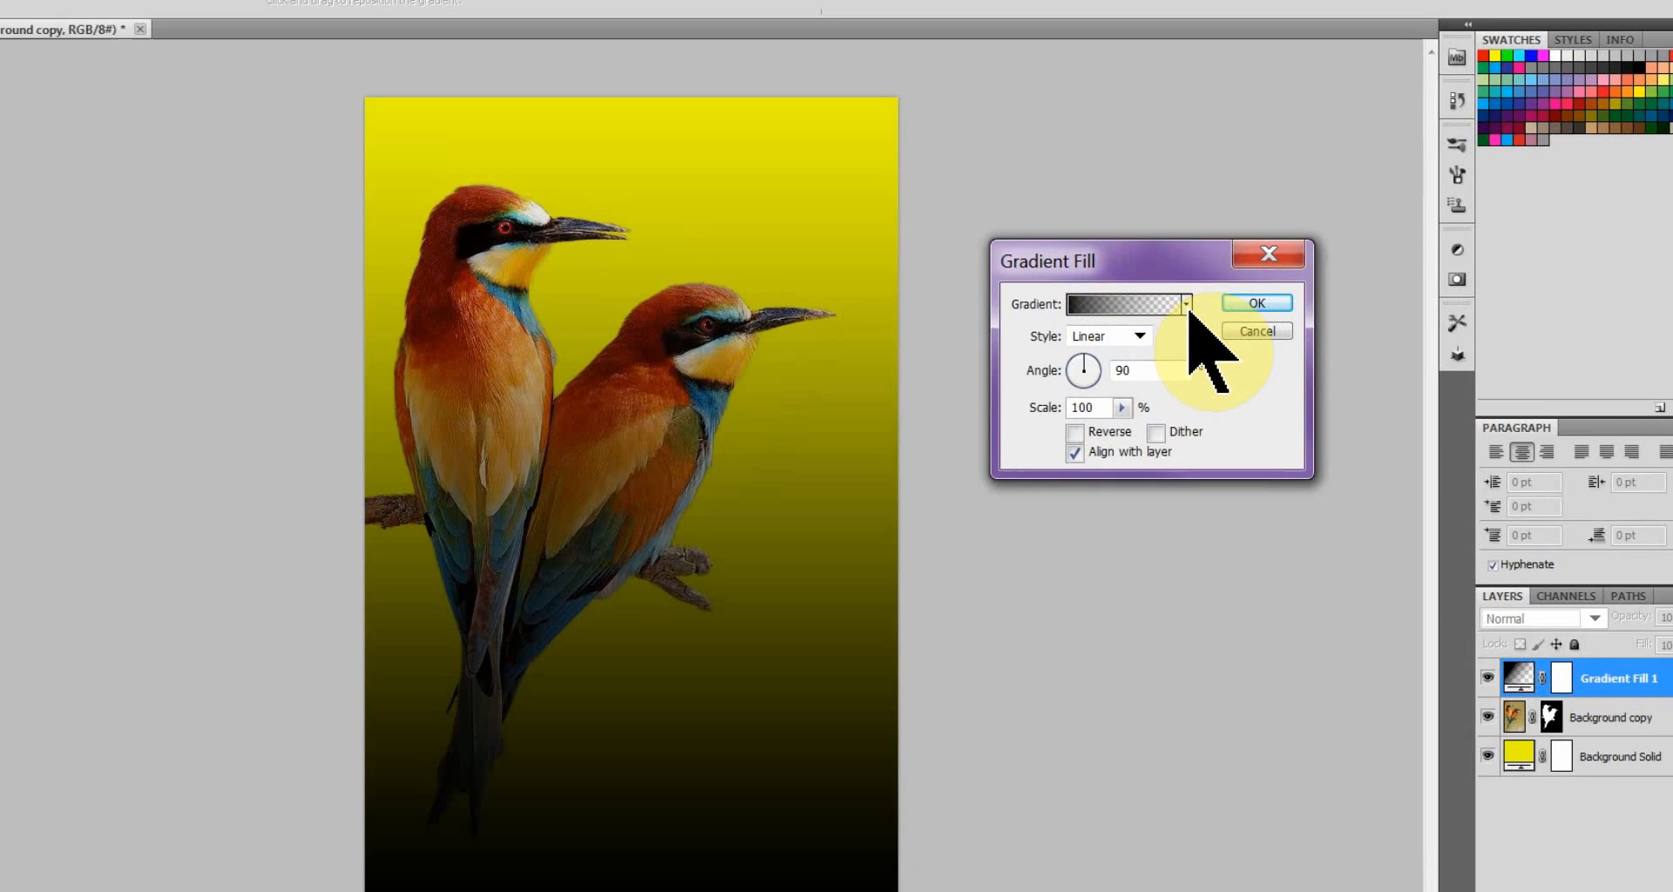
# Try the orange-yellow-orange and the purple-green-orange presets for the gradient fill.
pyautogui.click(1206, 308)
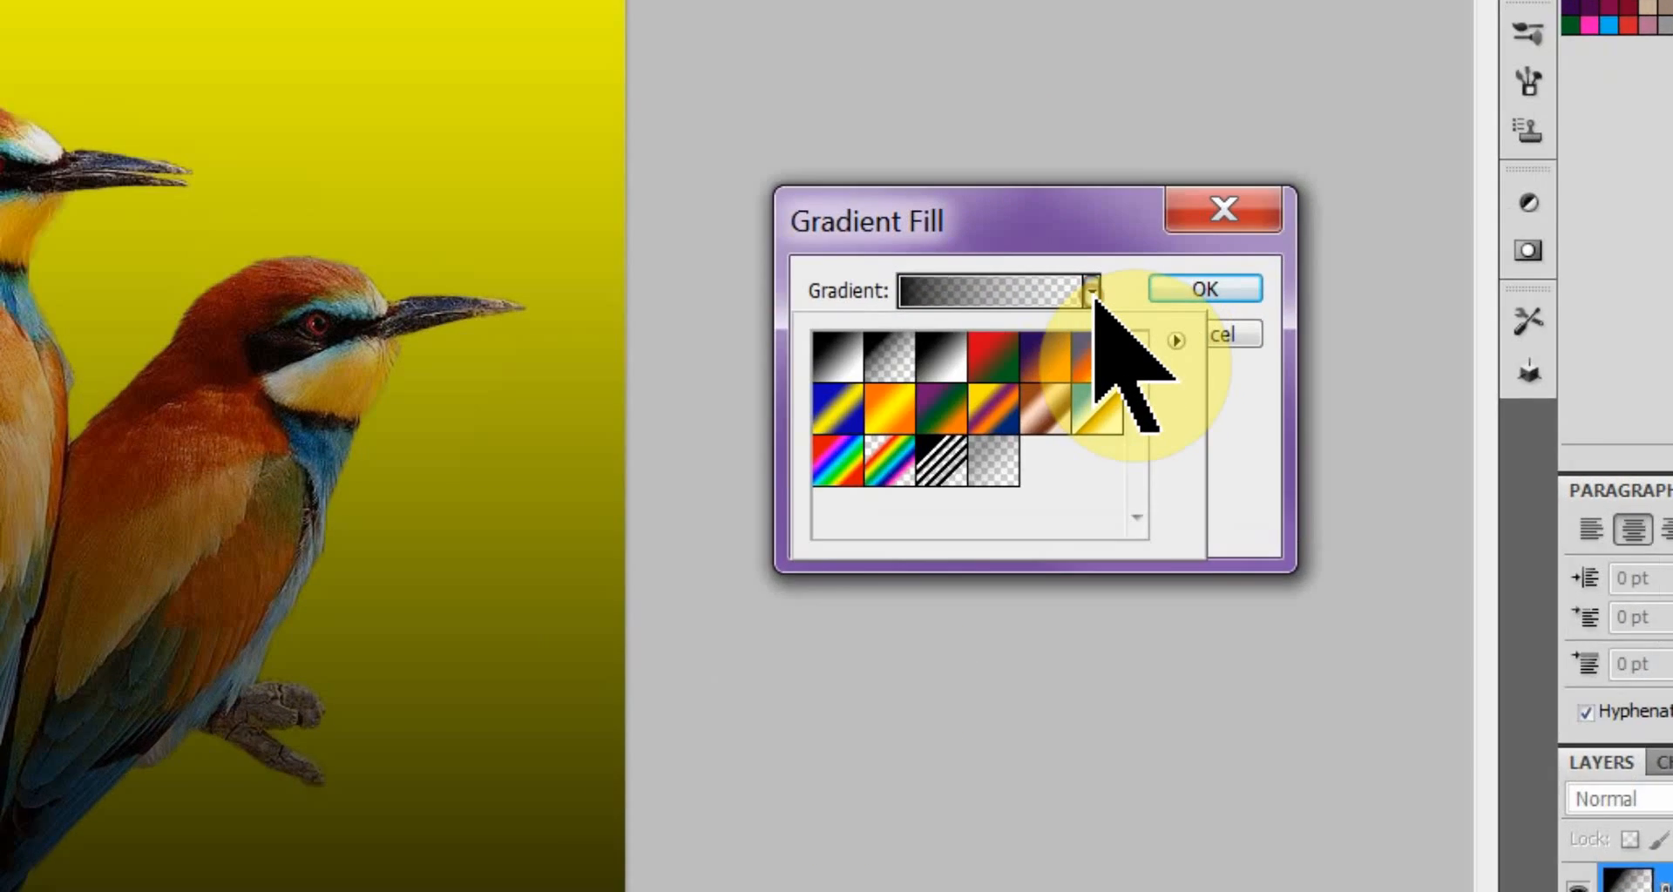
pyautogui.click(838, 409)
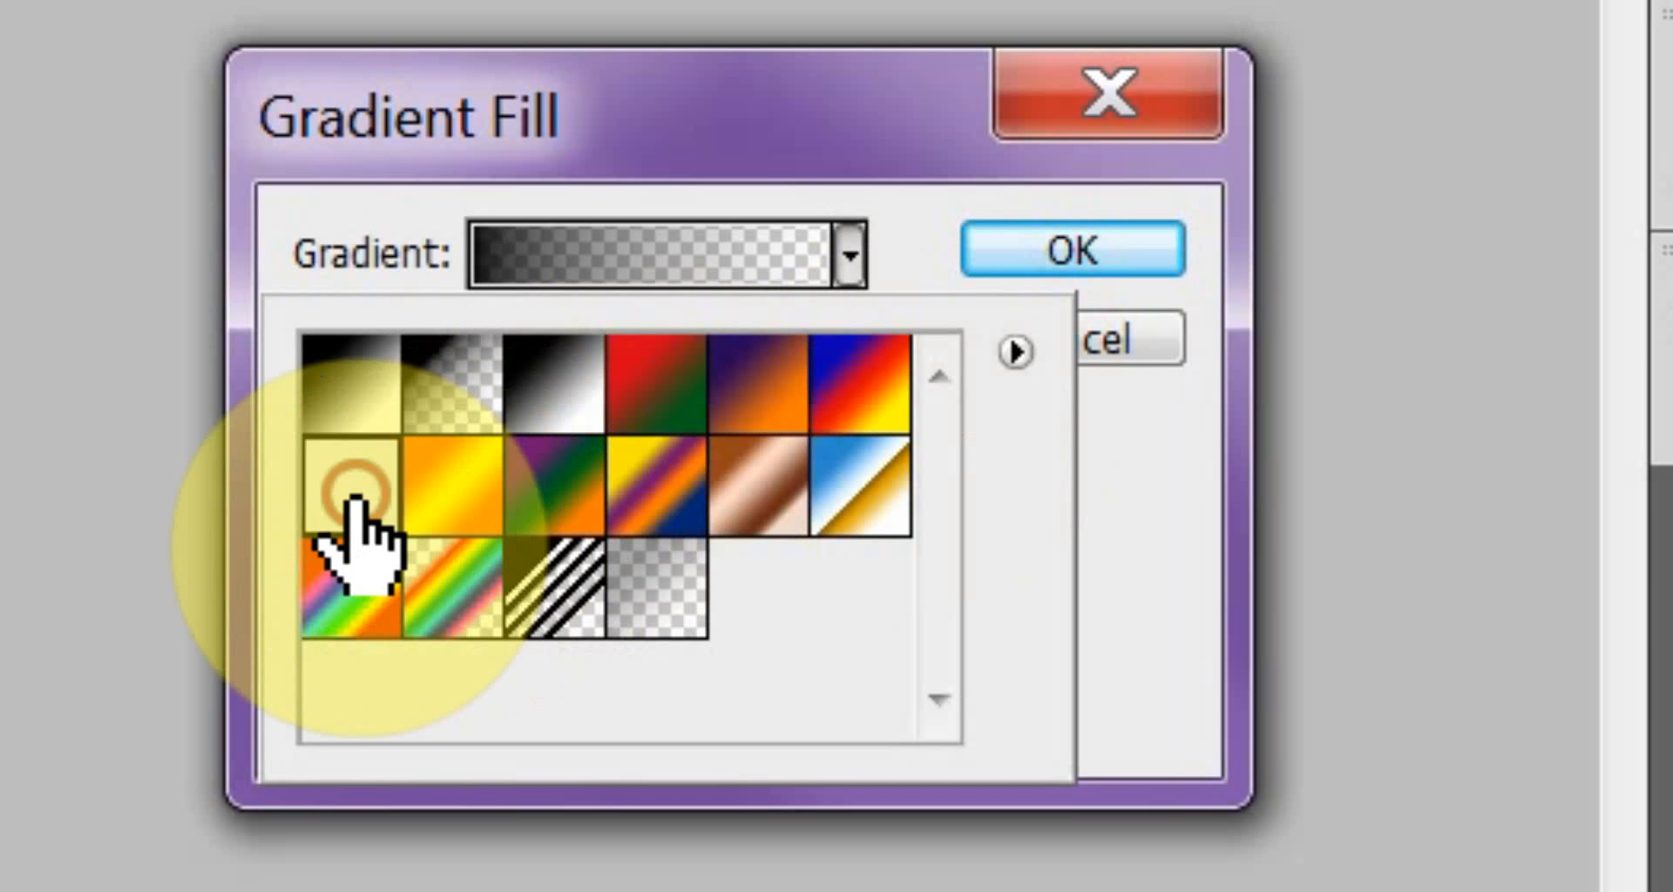
pyautogui.click(483, 518)
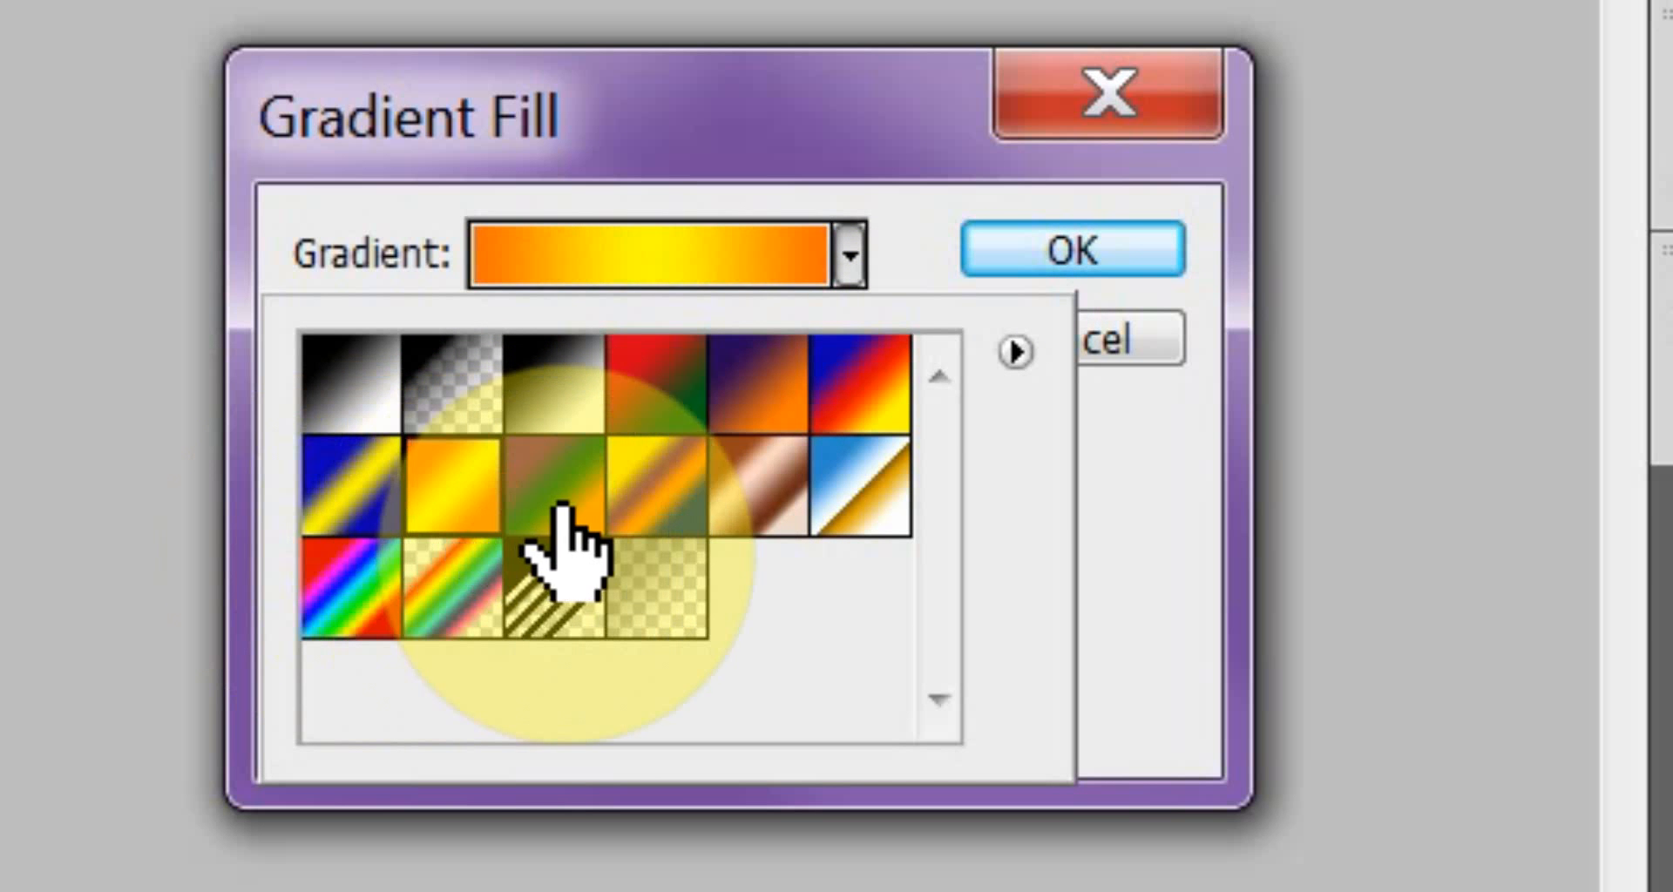
pyautogui.click(562, 501)
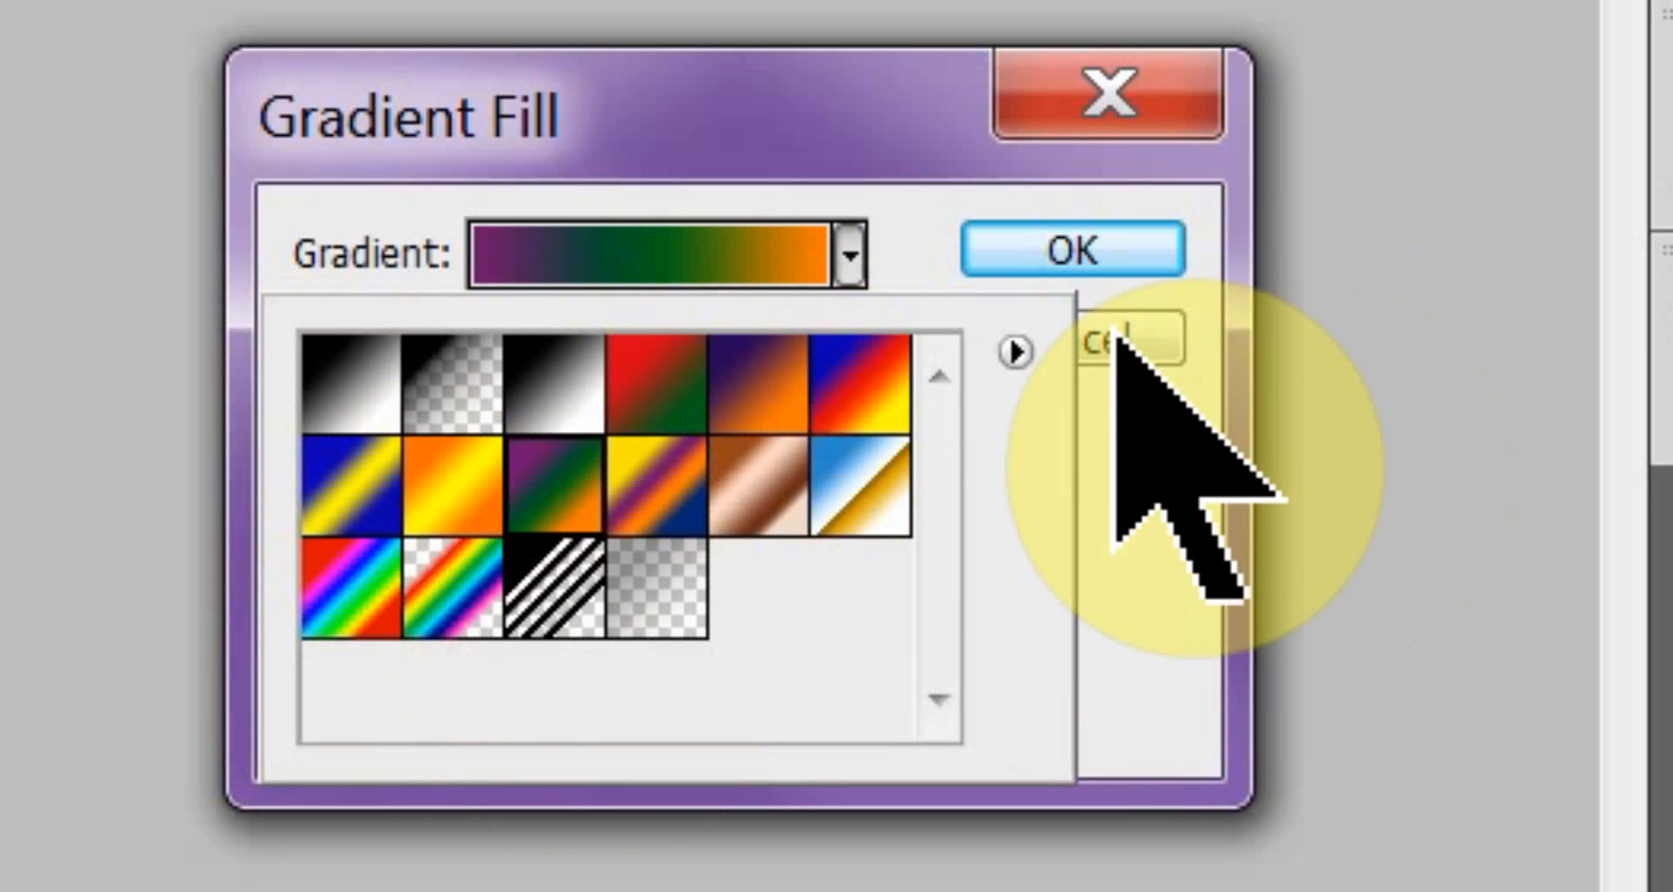
# Append the Special Effects gradients to the preset list and choose the white-to-dark-blue gradient for the fill.
pyautogui.click(1015, 350)
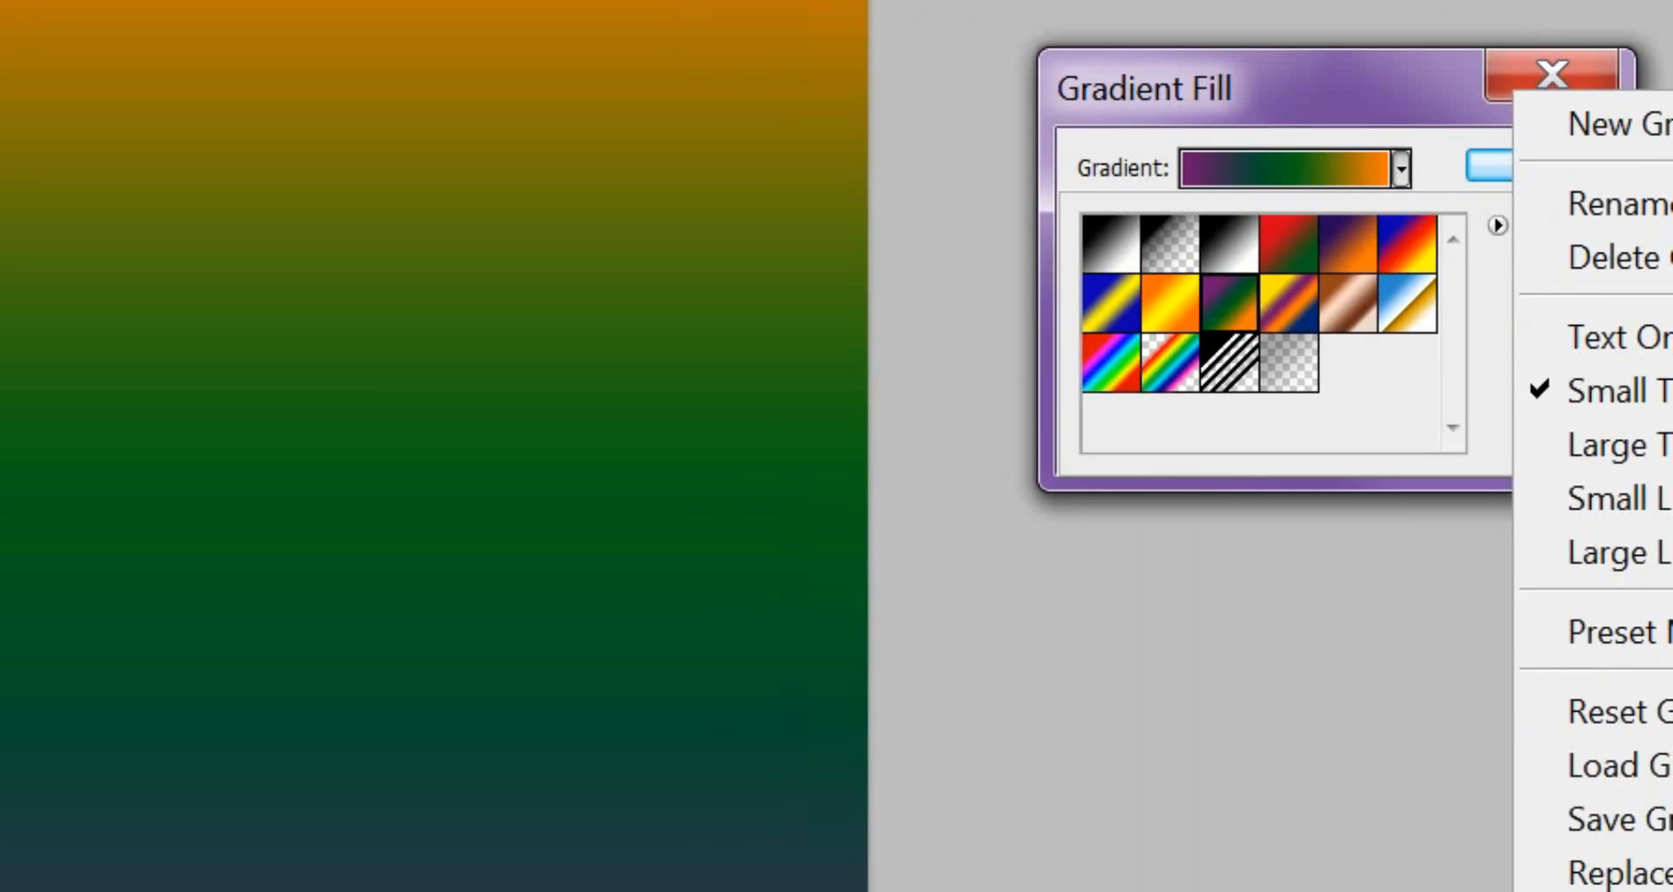
pyautogui.click(1150, 838)
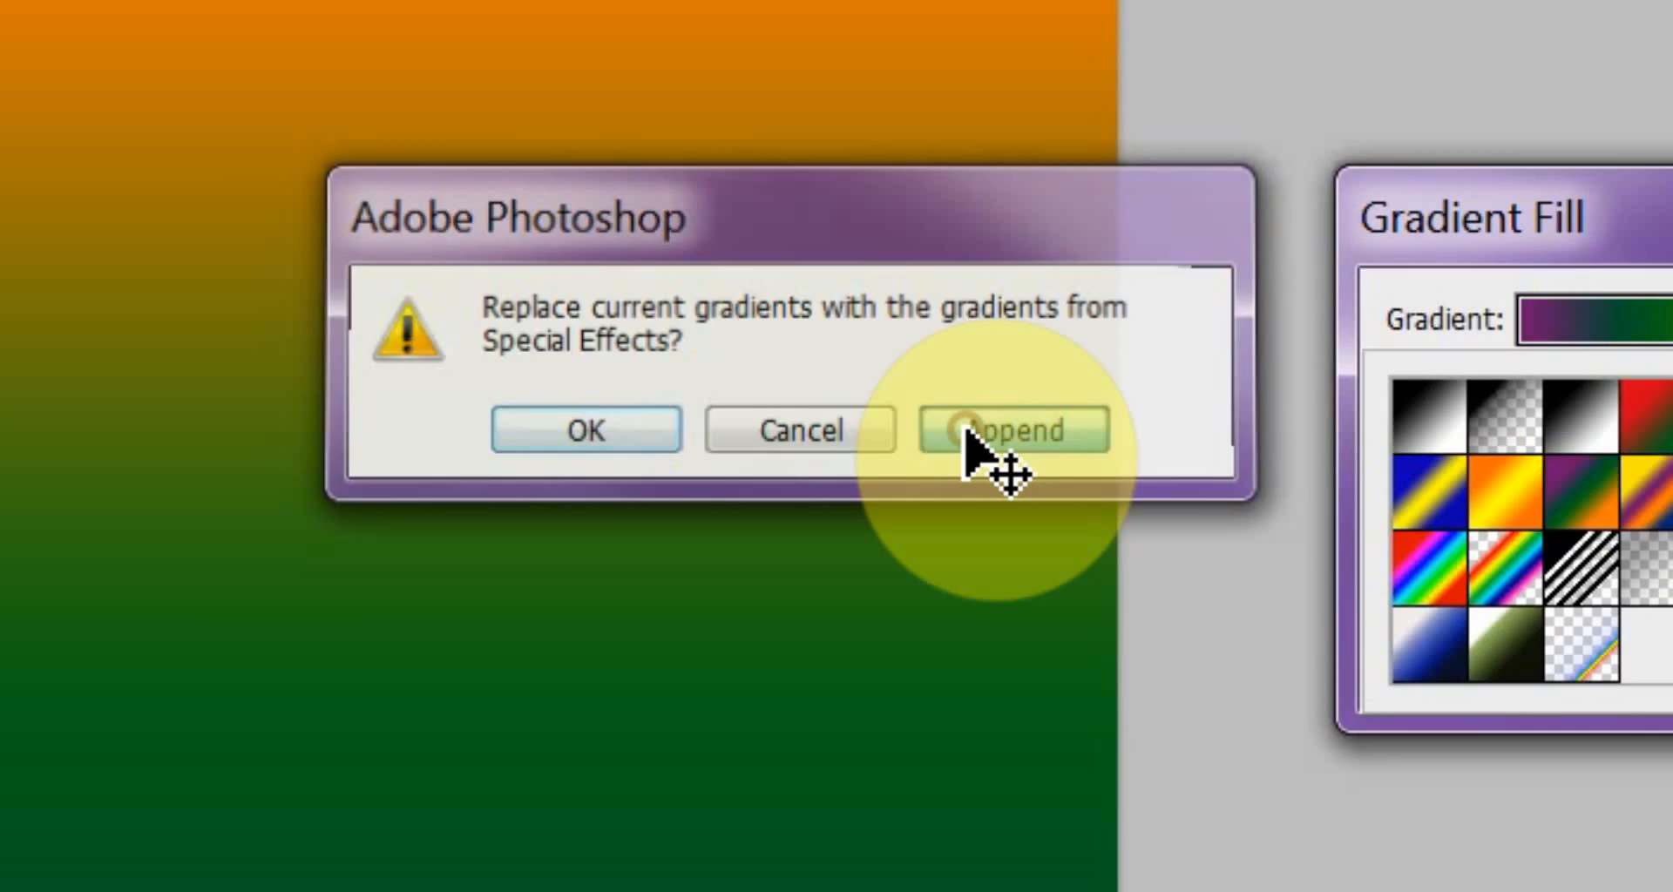
pyautogui.click(1104, 533)
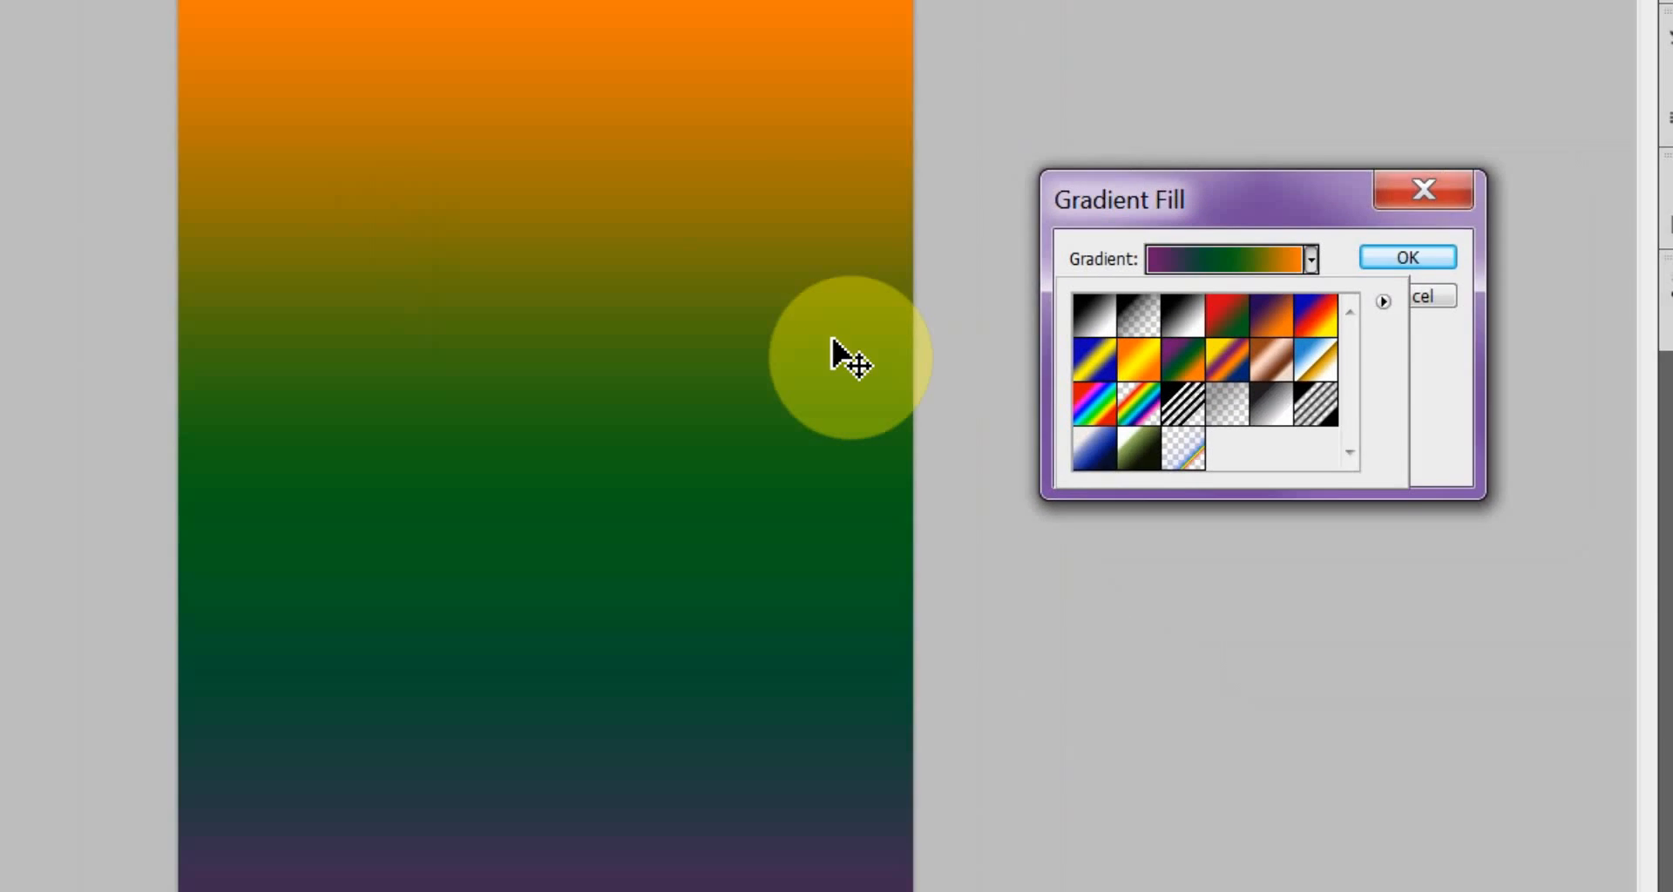
pyautogui.click(979, 382)
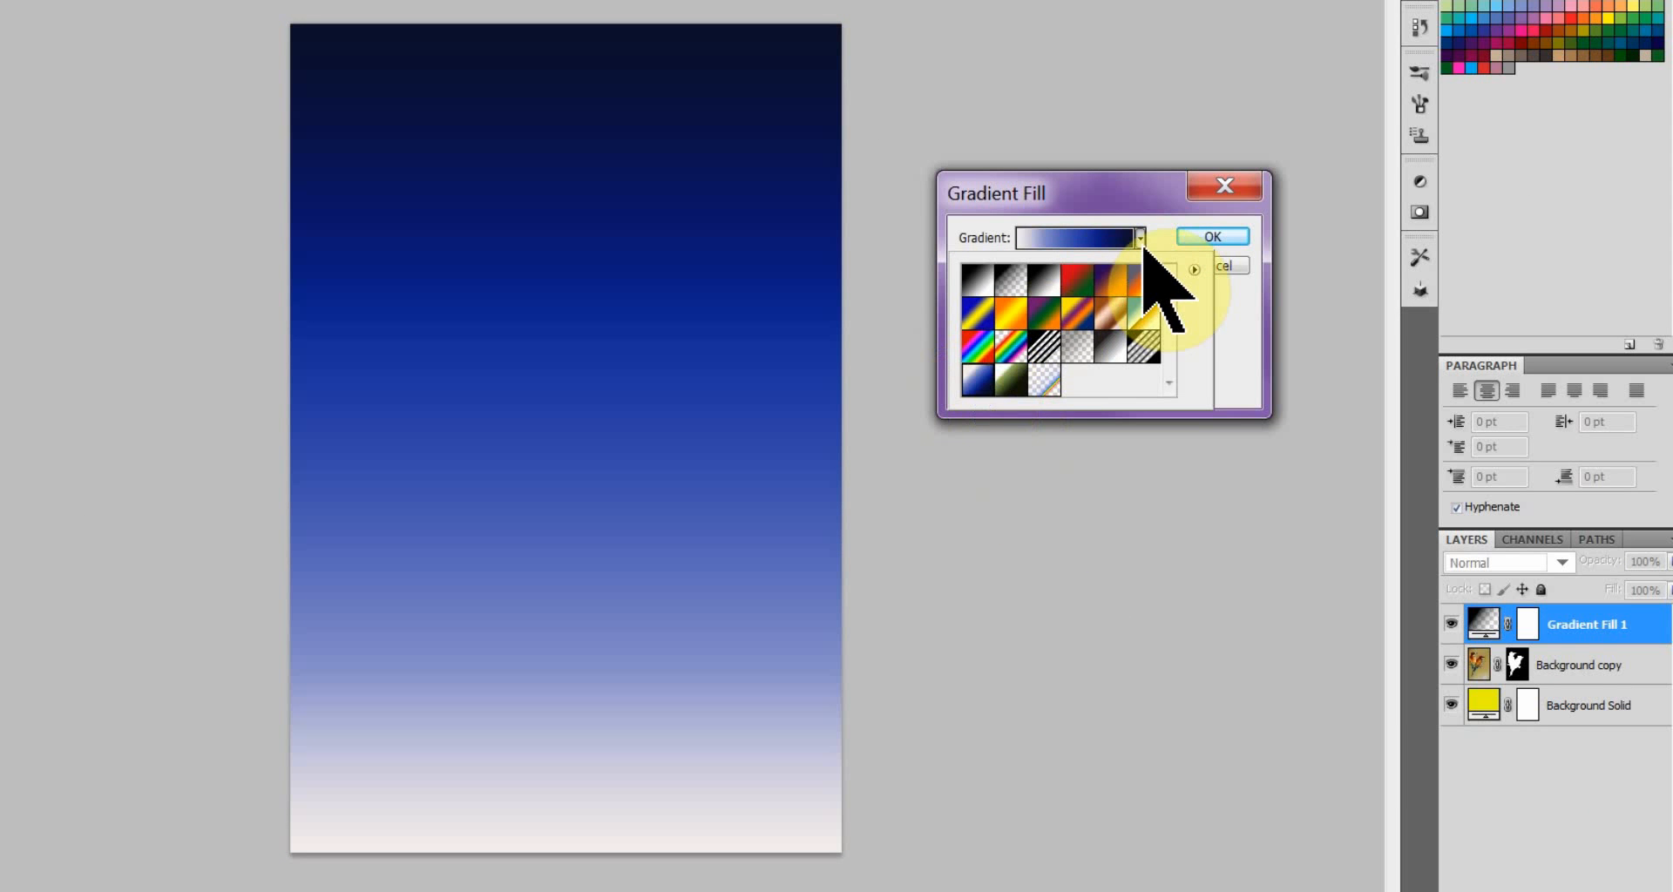
pyautogui.click(1140, 237)
# Try the Radial and Angle styles for the gradient fill and rotate its angle to -108.43°.
pyautogui.click(1091, 269)
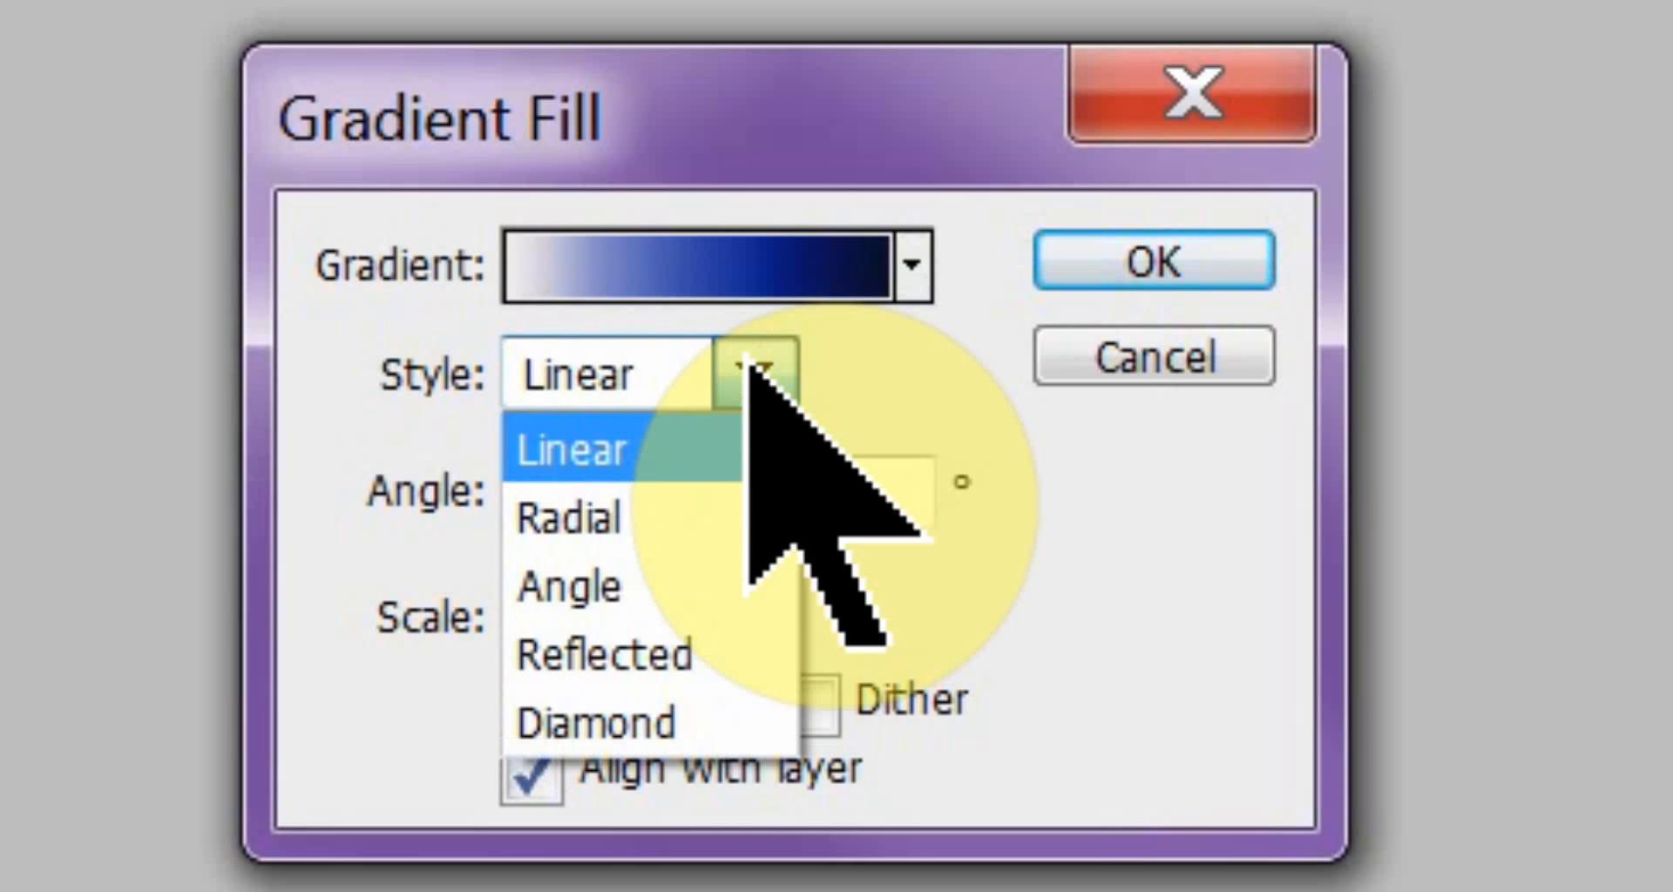
pyautogui.click(688, 518)
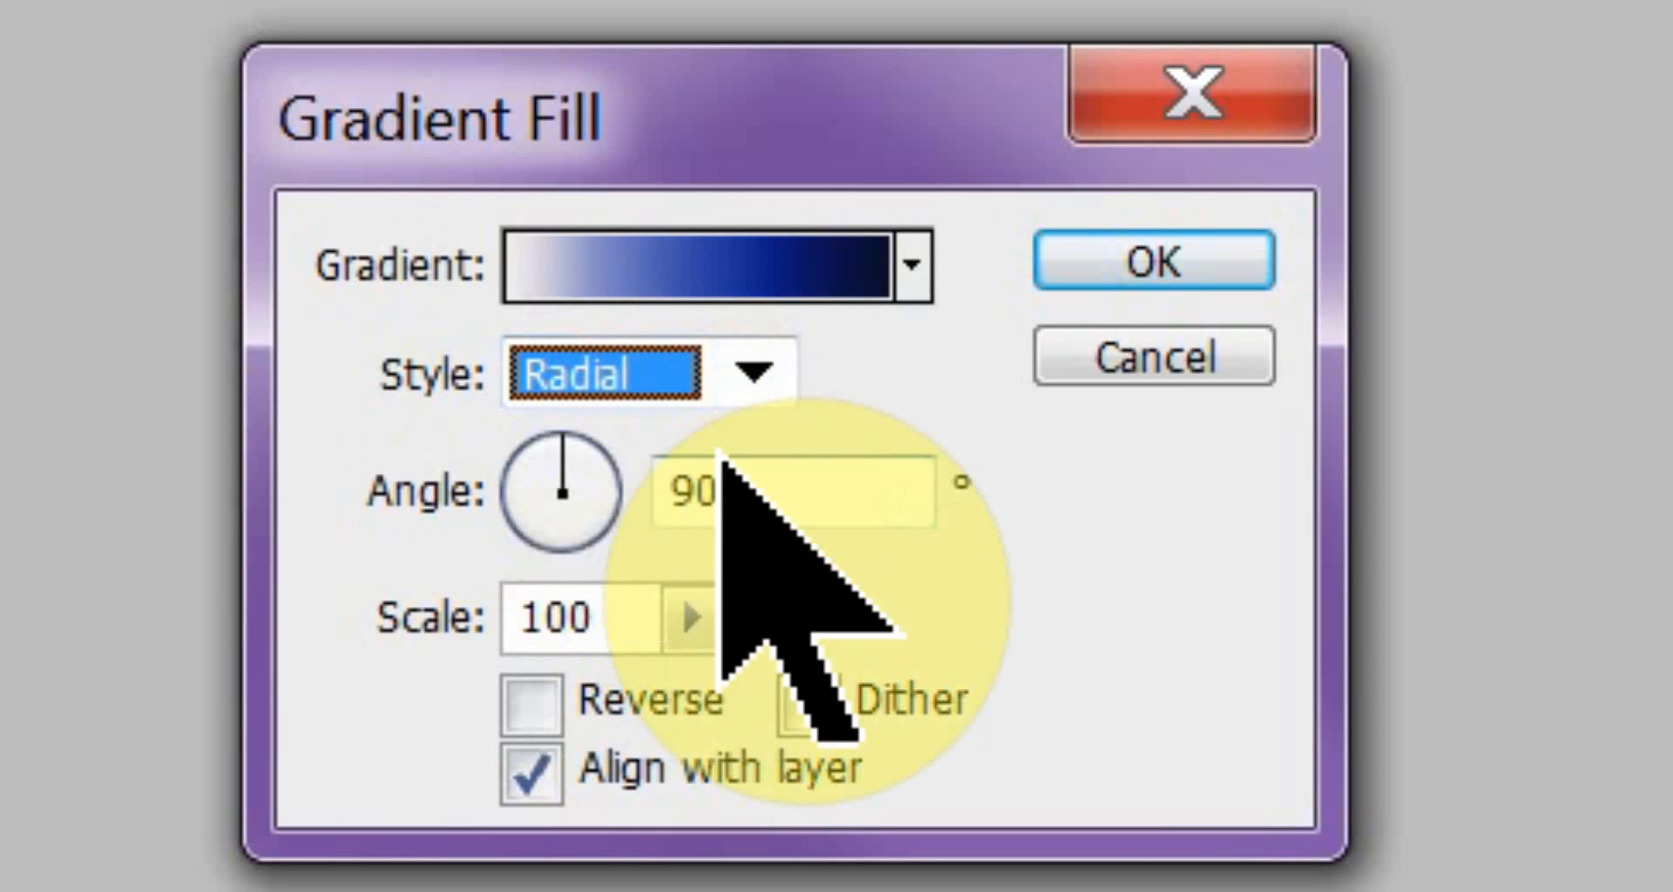
pyautogui.click(751, 374)
pyautogui.click(675, 567)
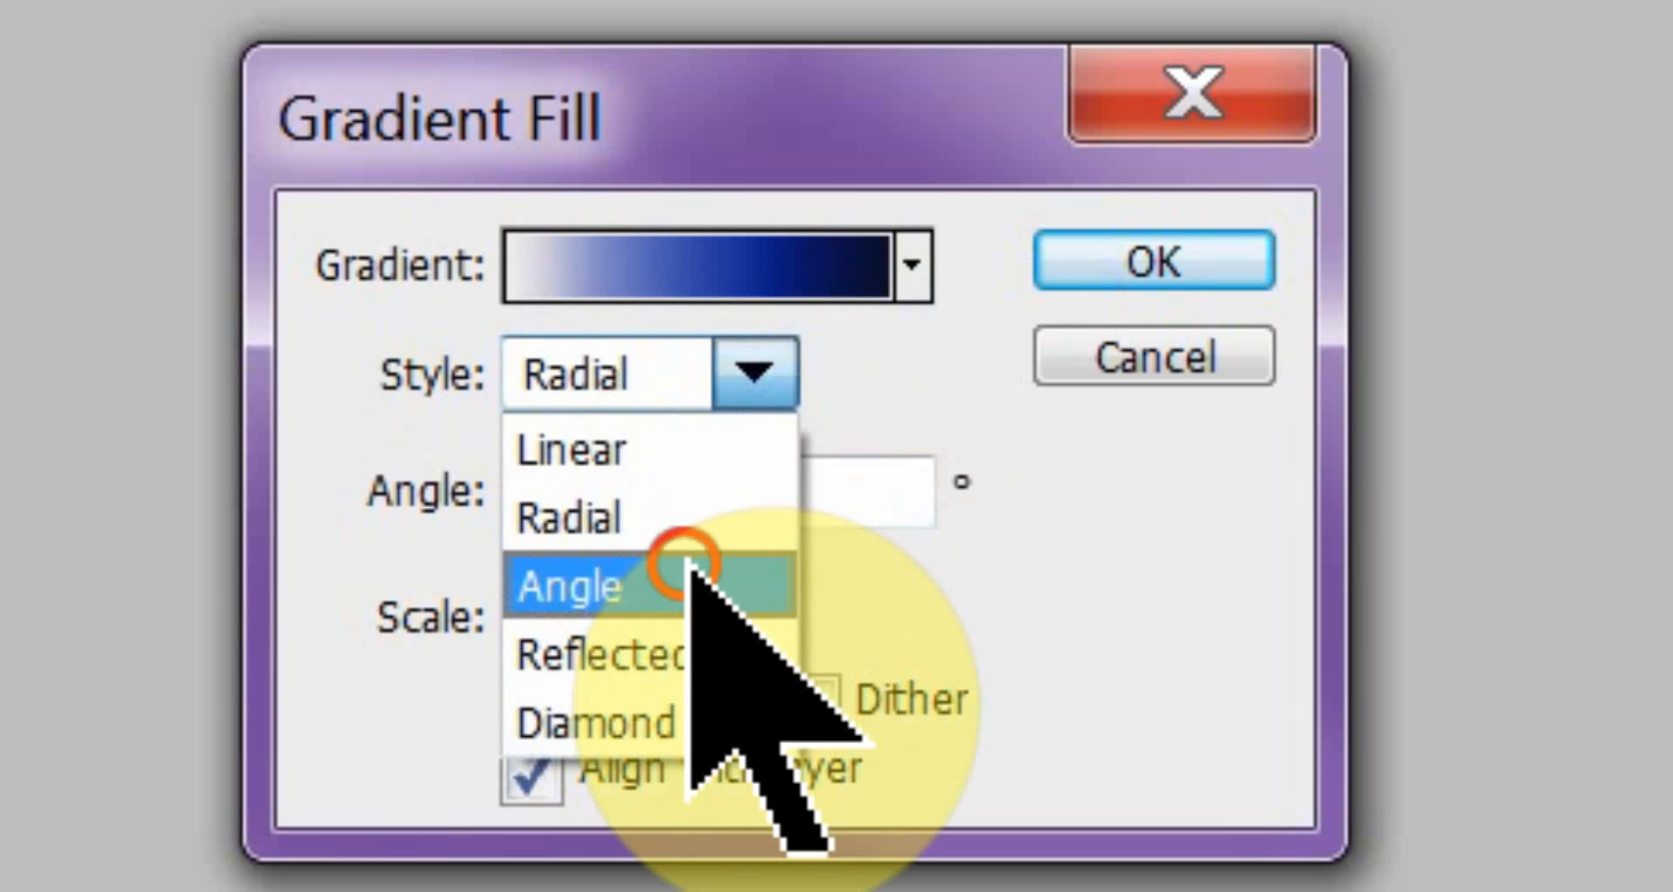
pyautogui.click(756, 375)
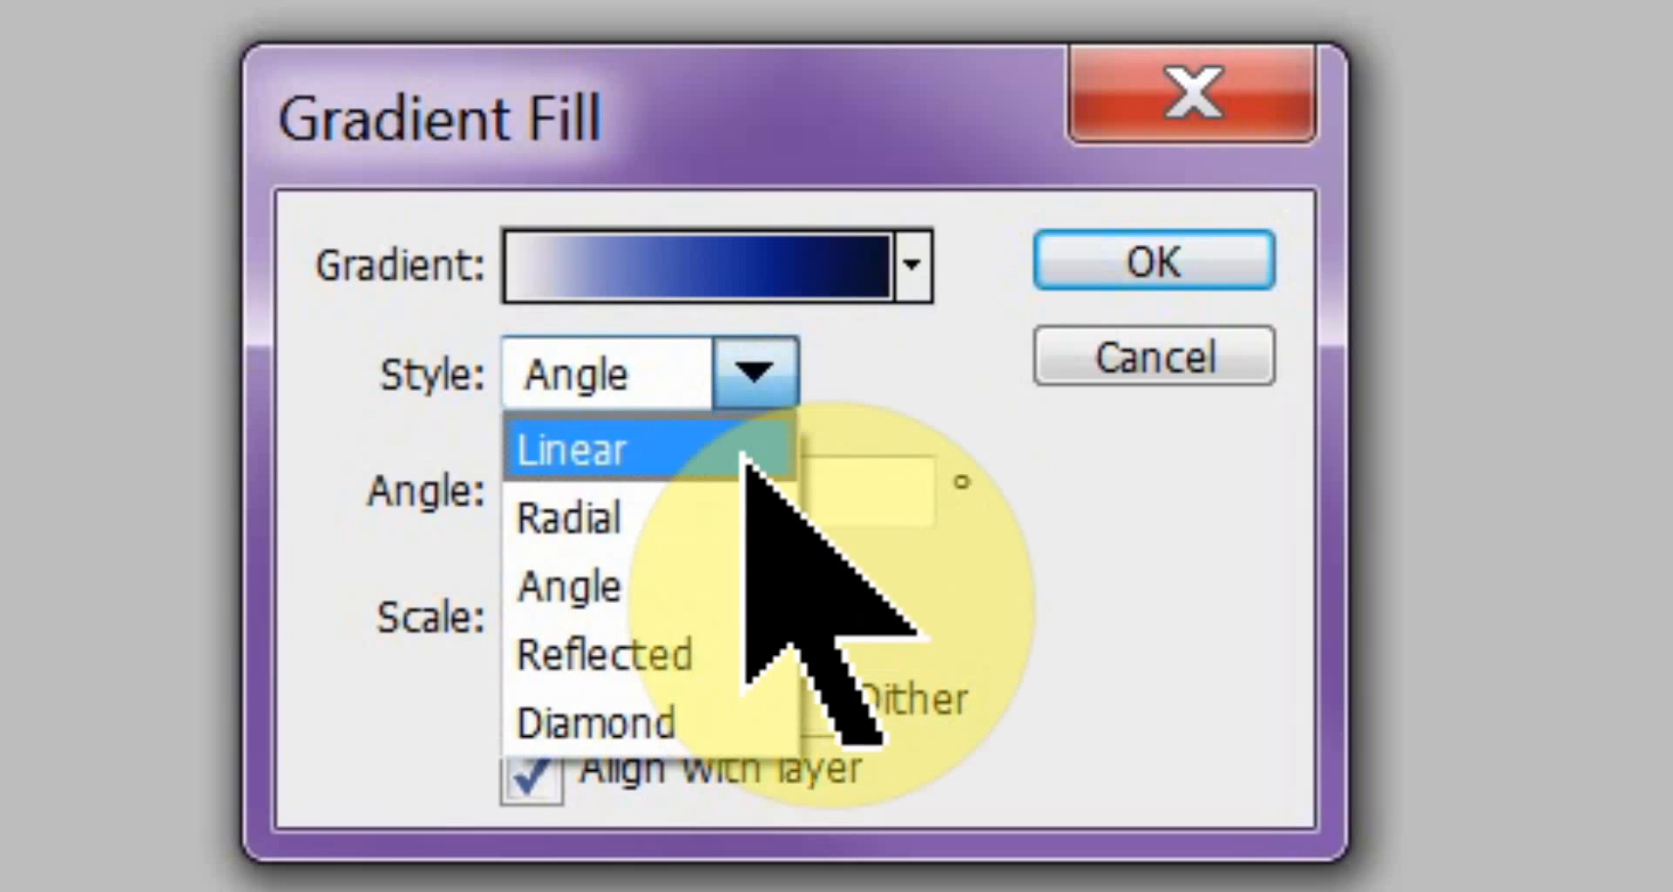
pyautogui.click(751, 376)
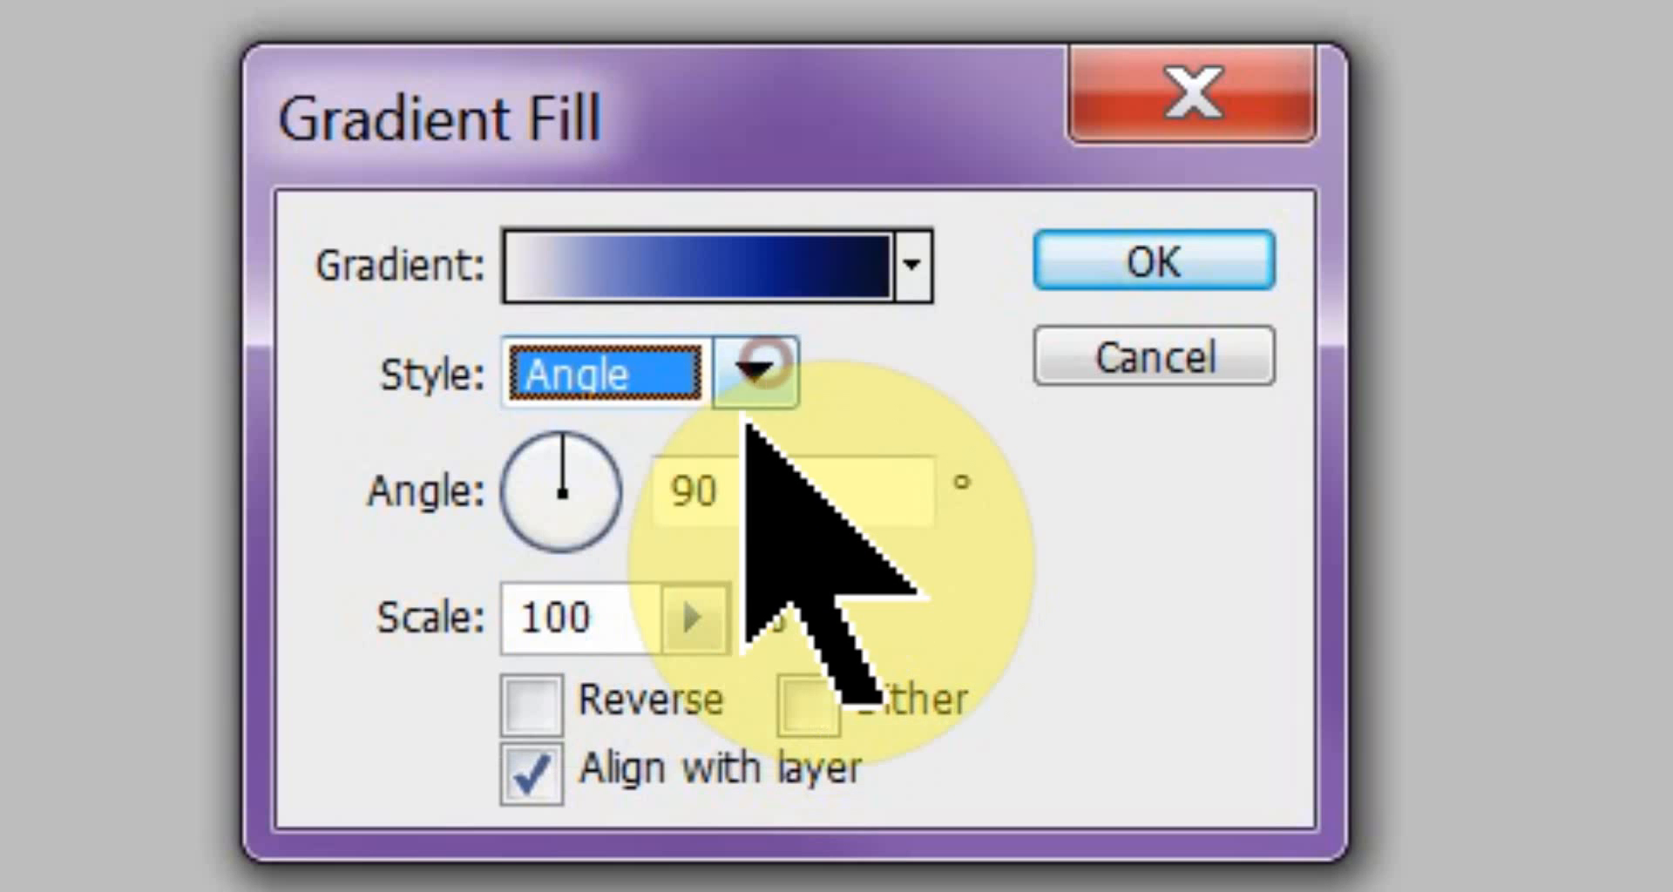
pyautogui.moveTo(586, 433); pyautogui.dragTo(545, 546)
# Try the Reflected style, switch the gradient fill to a reversed Diamond gradient, and apply it.
pyautogui.click(756, 371)
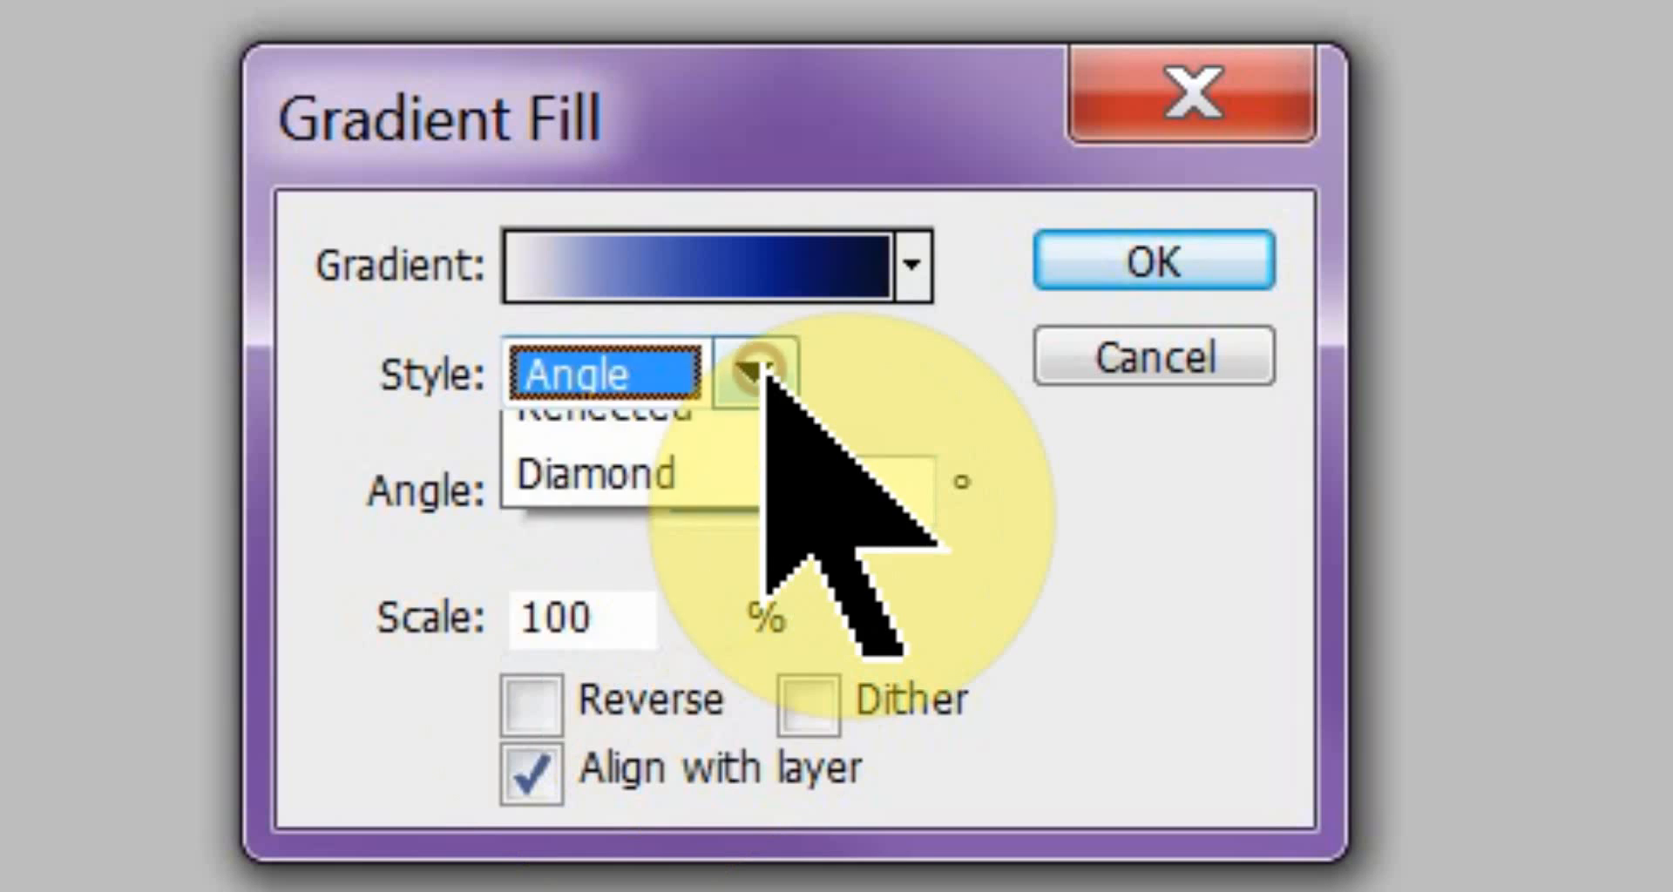
pyautogui.click(651, 662)
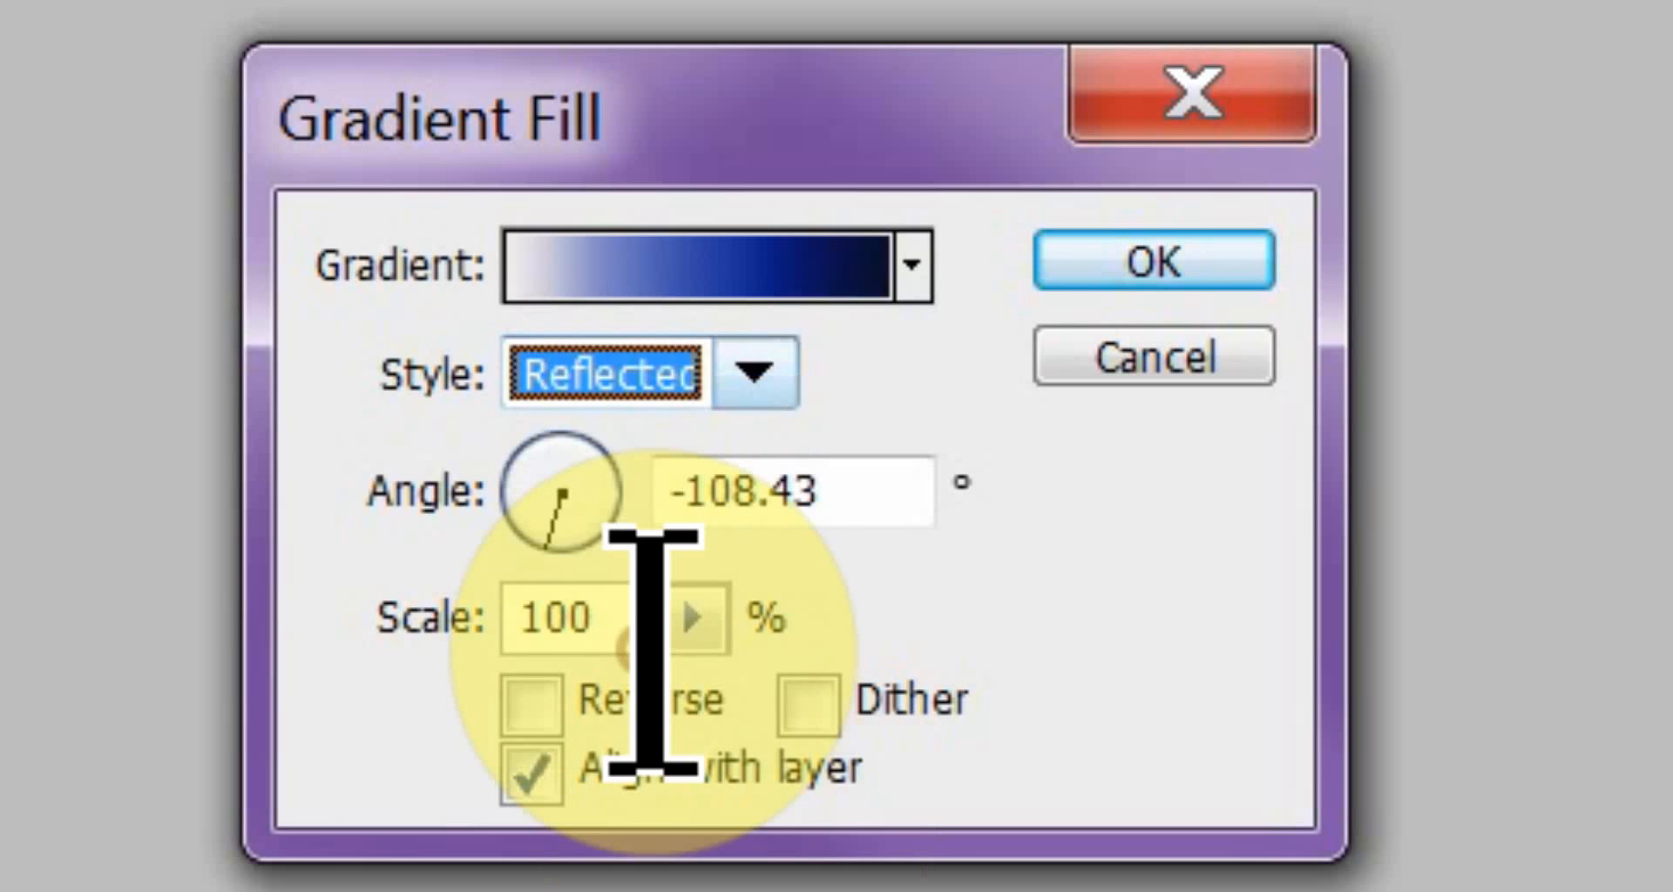
pyautogui.click(739, 376)
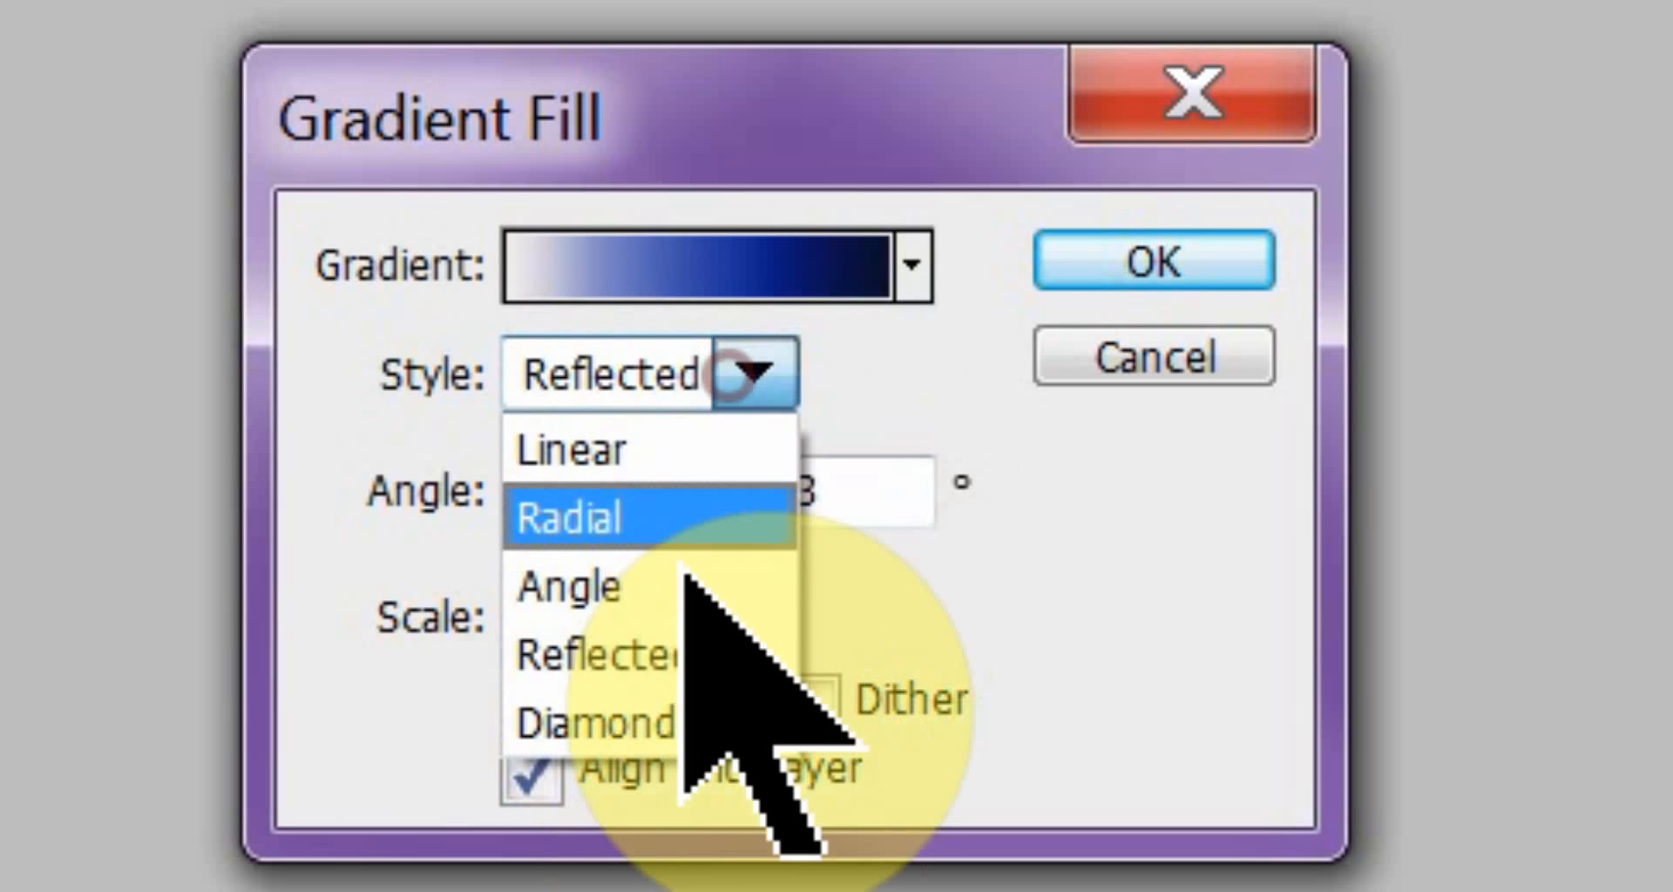
pyautogui.click(641, 710)
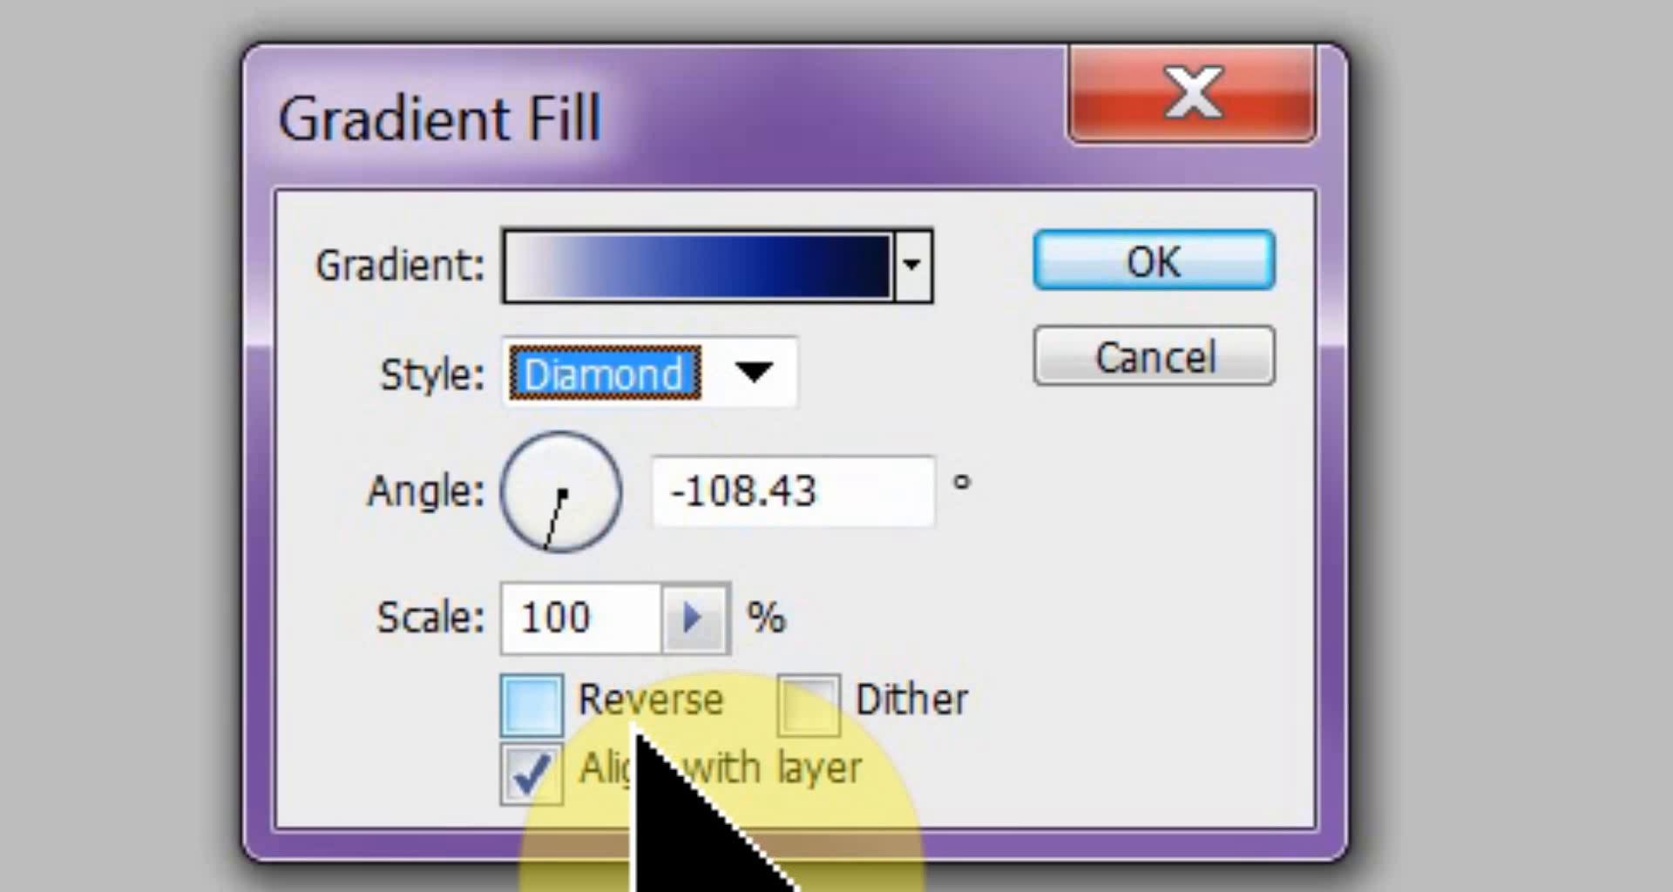
pyautogui.click(529, 693)
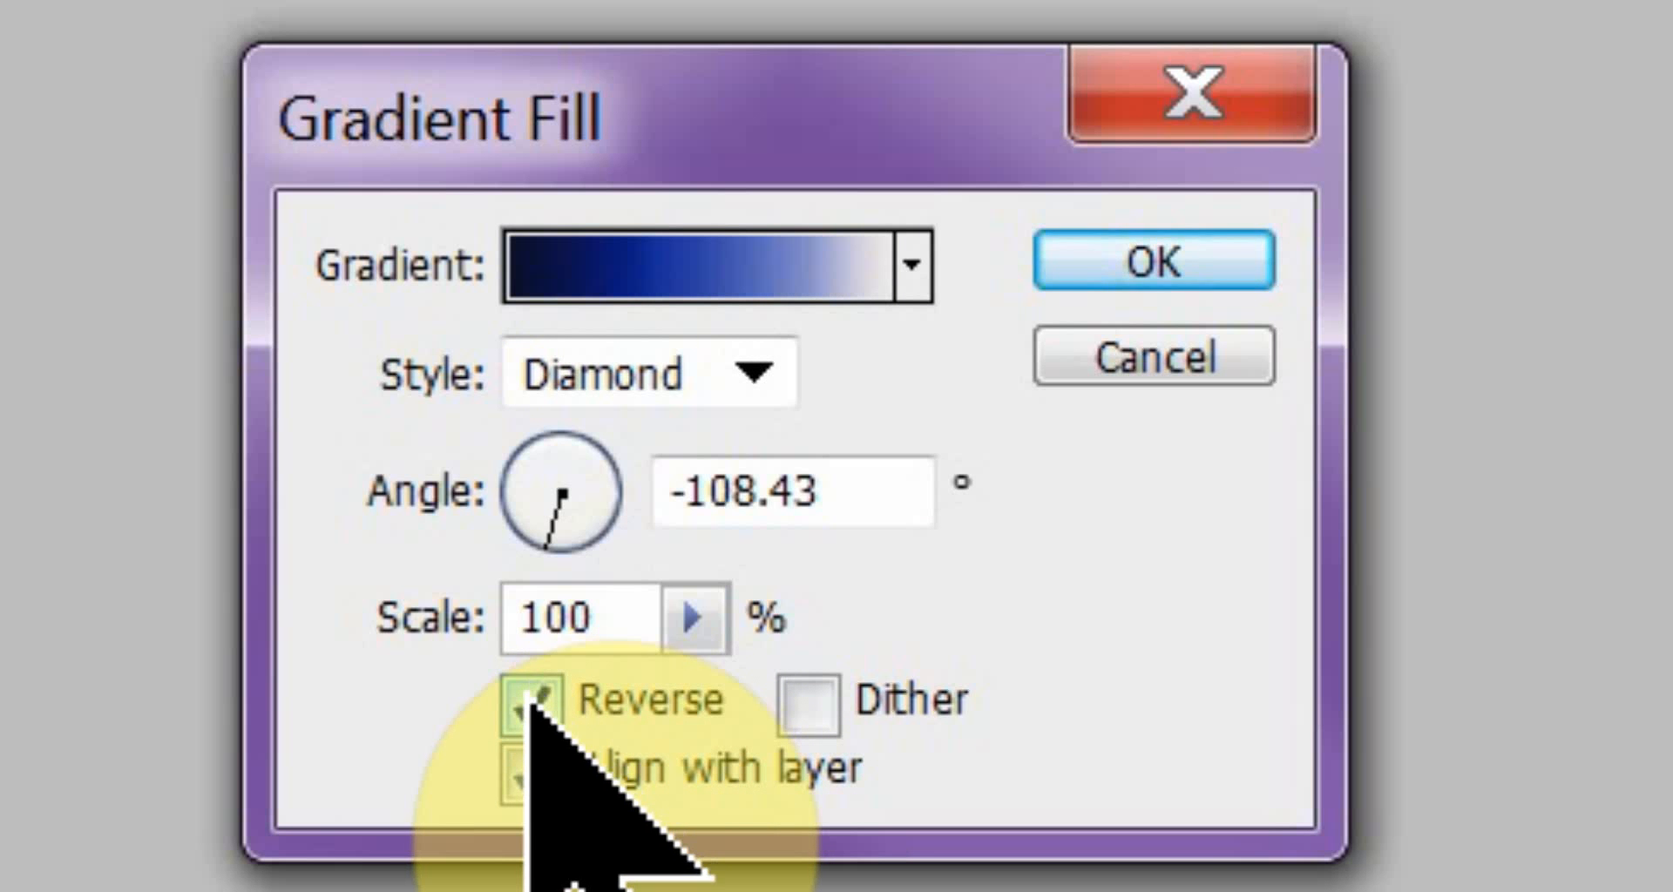
pyautogui.click(1219, 260)
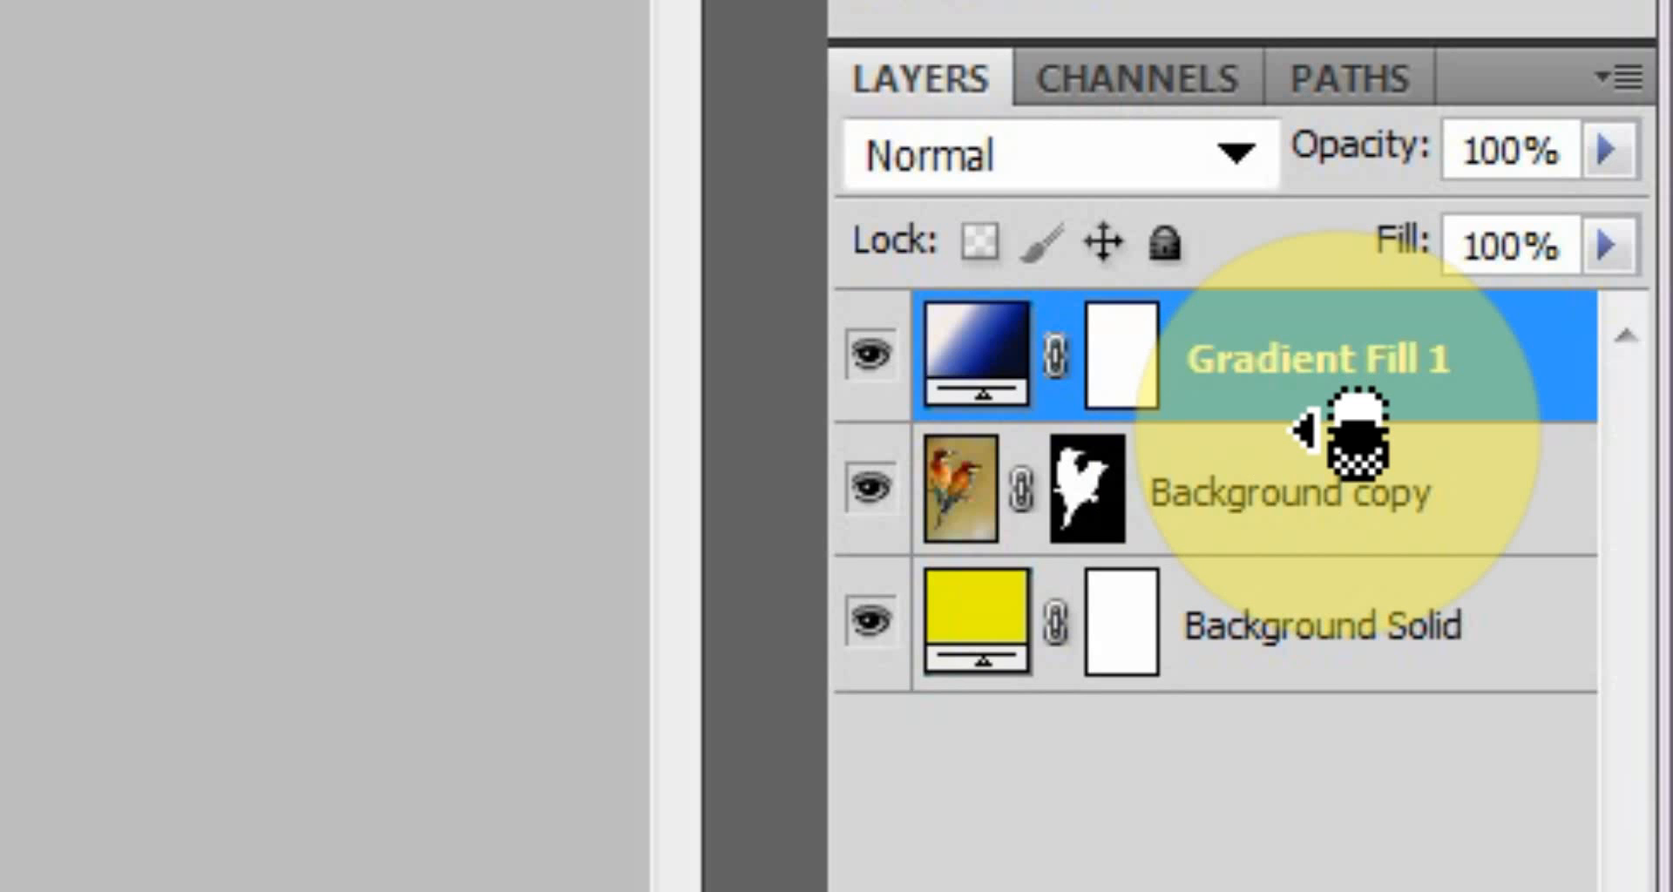
# Clip the gradient fill layer to the Background copy layer, and release the clipping again.
pyautogui.keyDown('alt'); pyautogui.click(1302, 429); pyautogui.keyUp('alt')
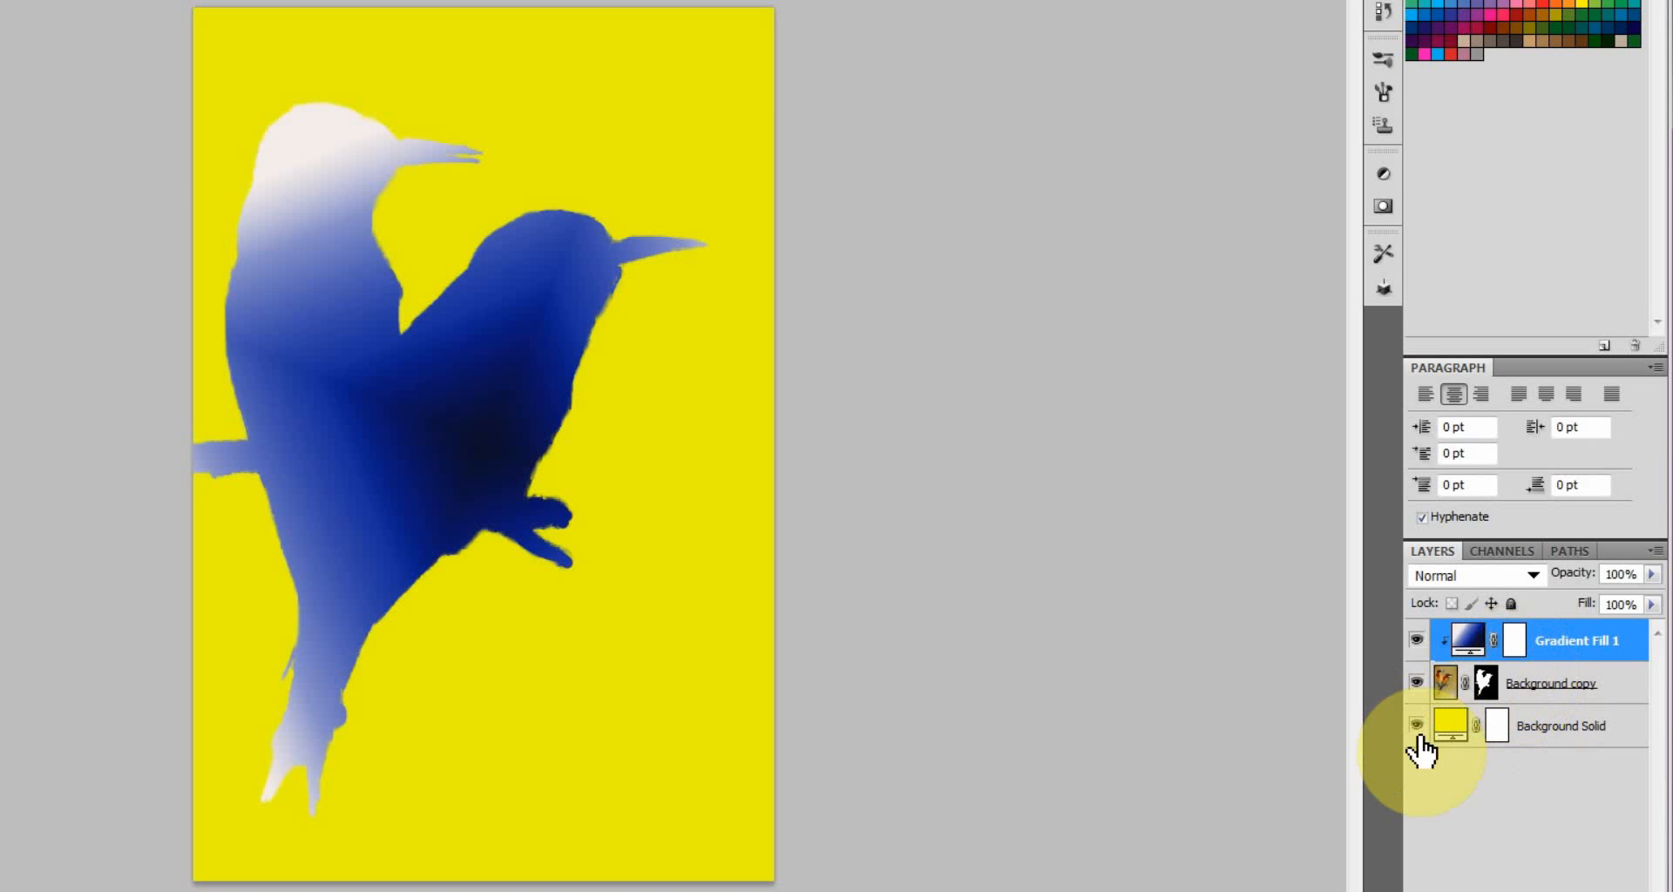
pyautogui.keyDown('alt'); pyautogui.click(1575, 660); pyautogui.keyUp('alt')
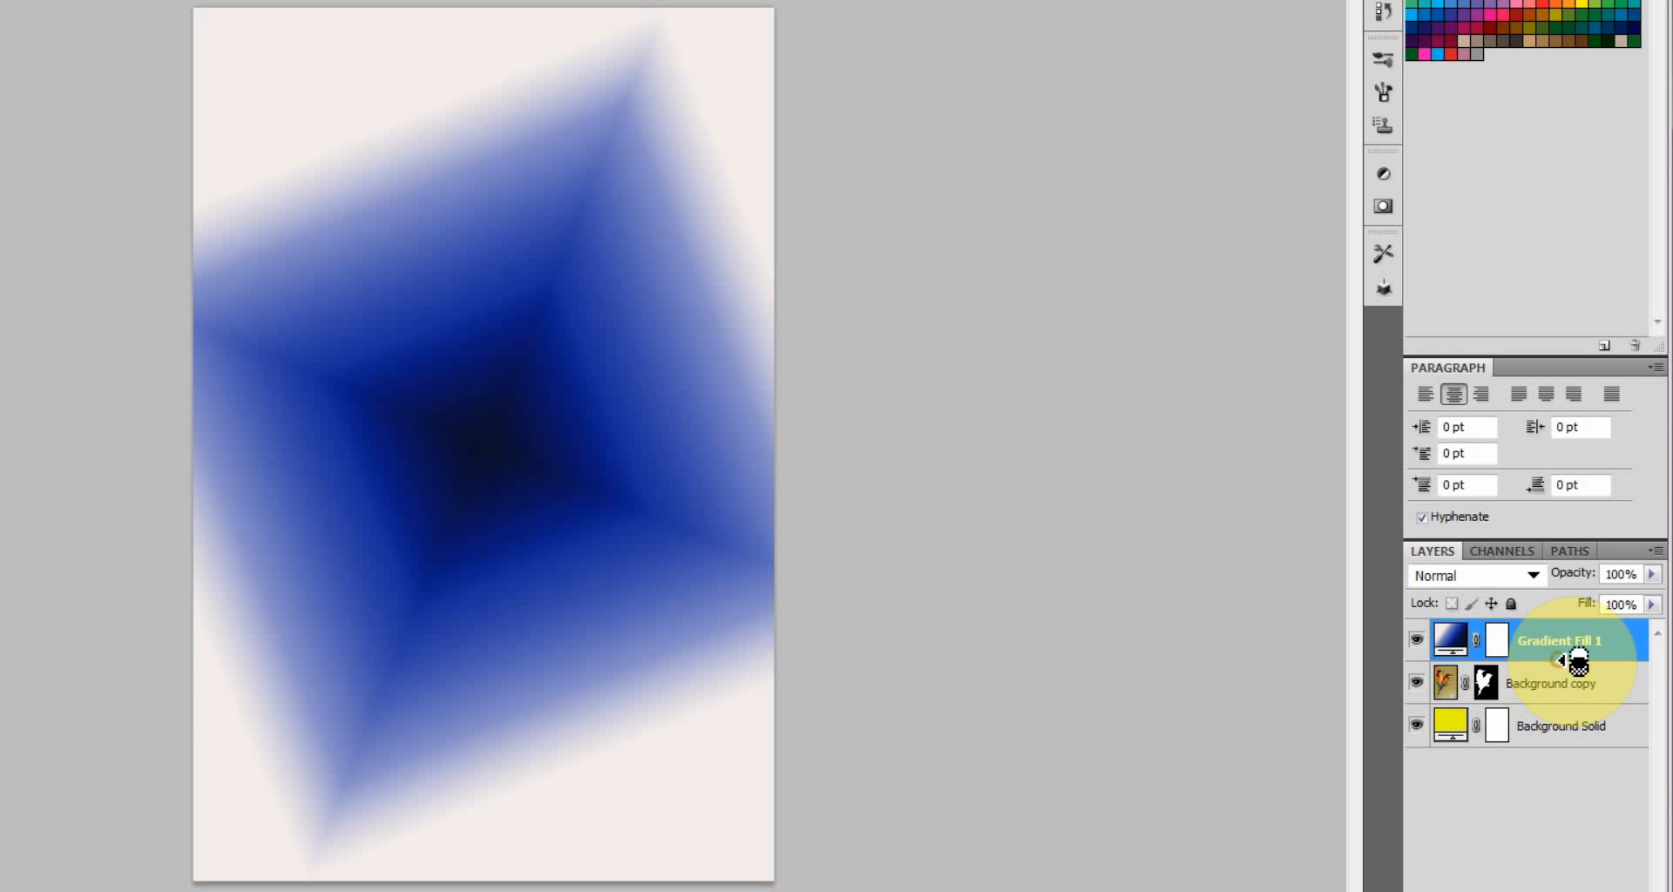
# Hide the Background Solid layer and move the gradient fill layer beneath the Background copy layer.
pyautogui.click(1416, 727)
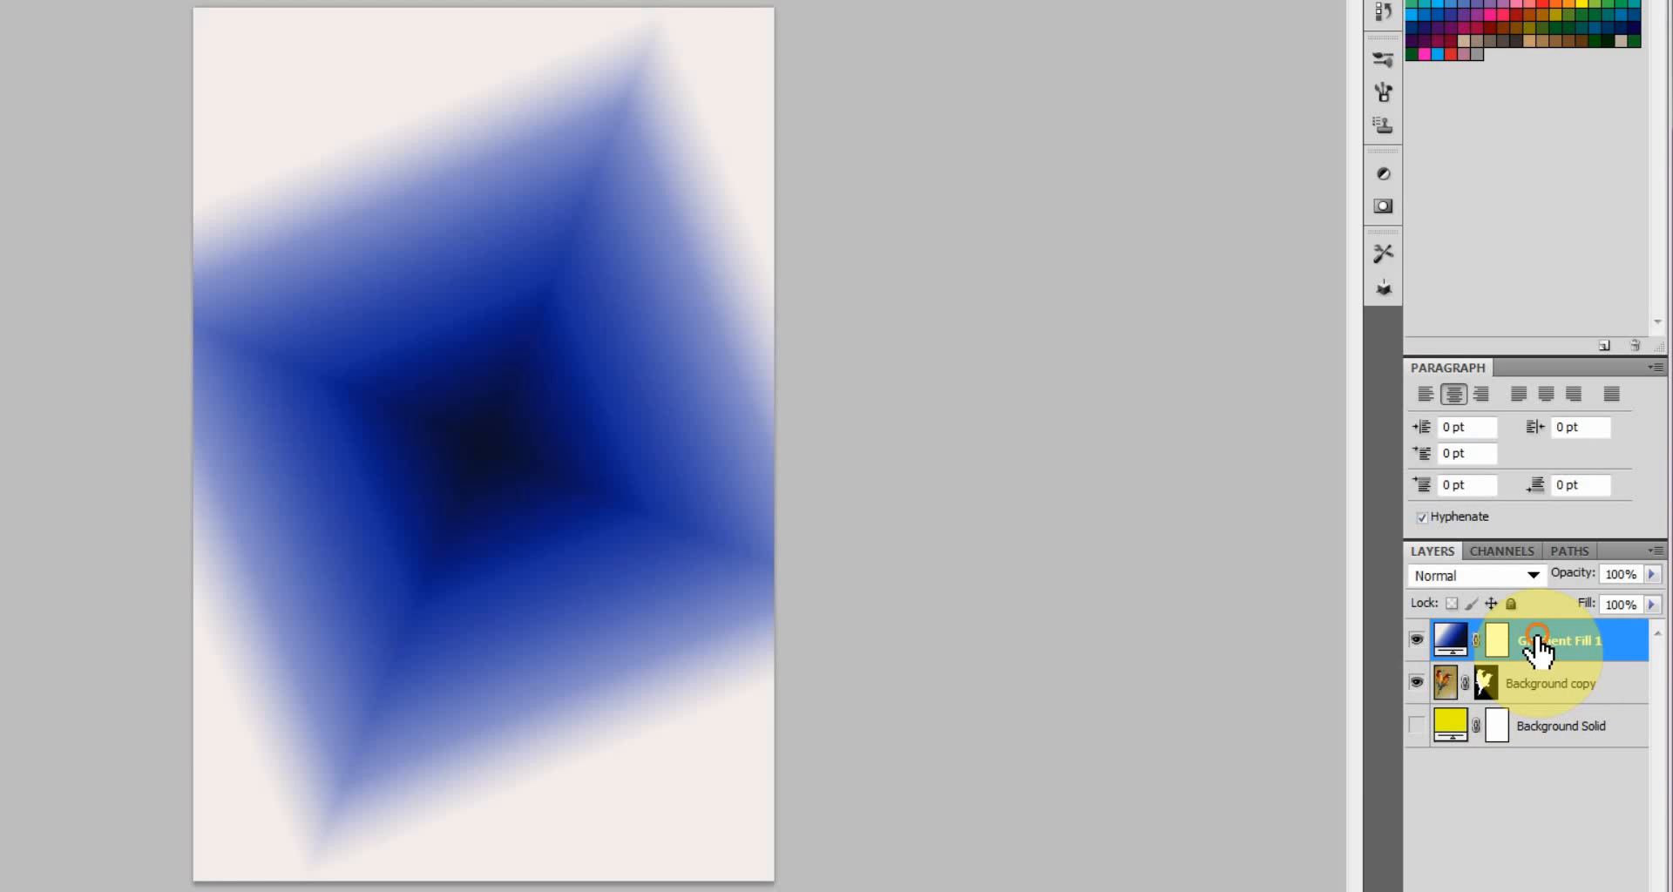
pyautogui.moveTo(1538, 654); pyautogui.dragTo(1537, 720)
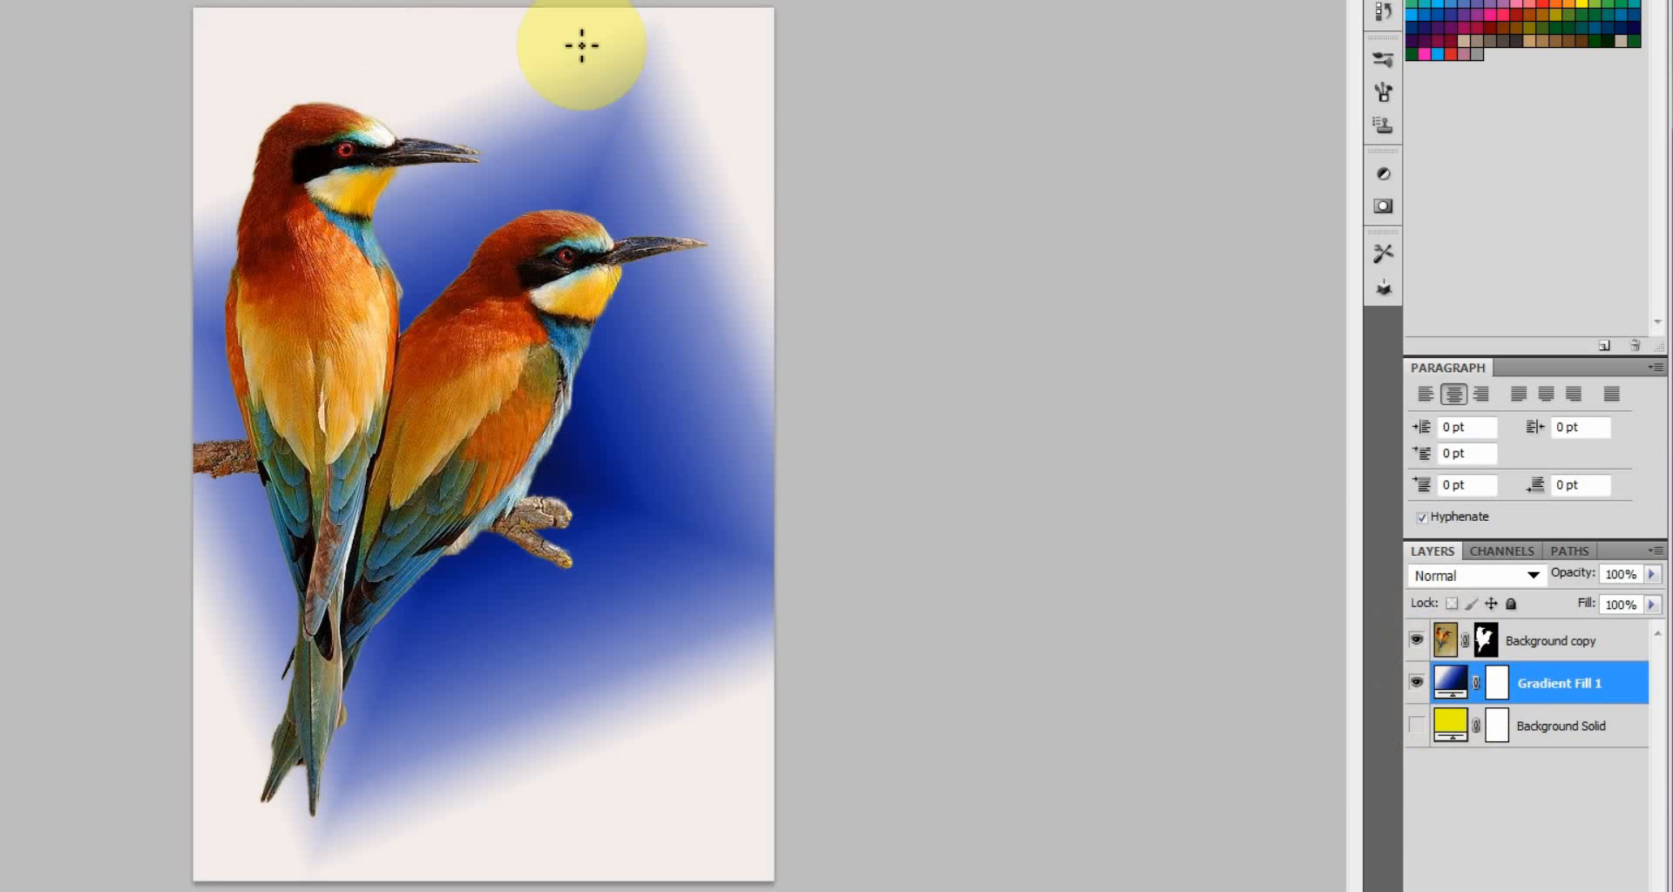
# Reopen the gradient fill's settings, try the Radial style, and set the style to Linear.
pyautogui.doubleClick(1467, 670)
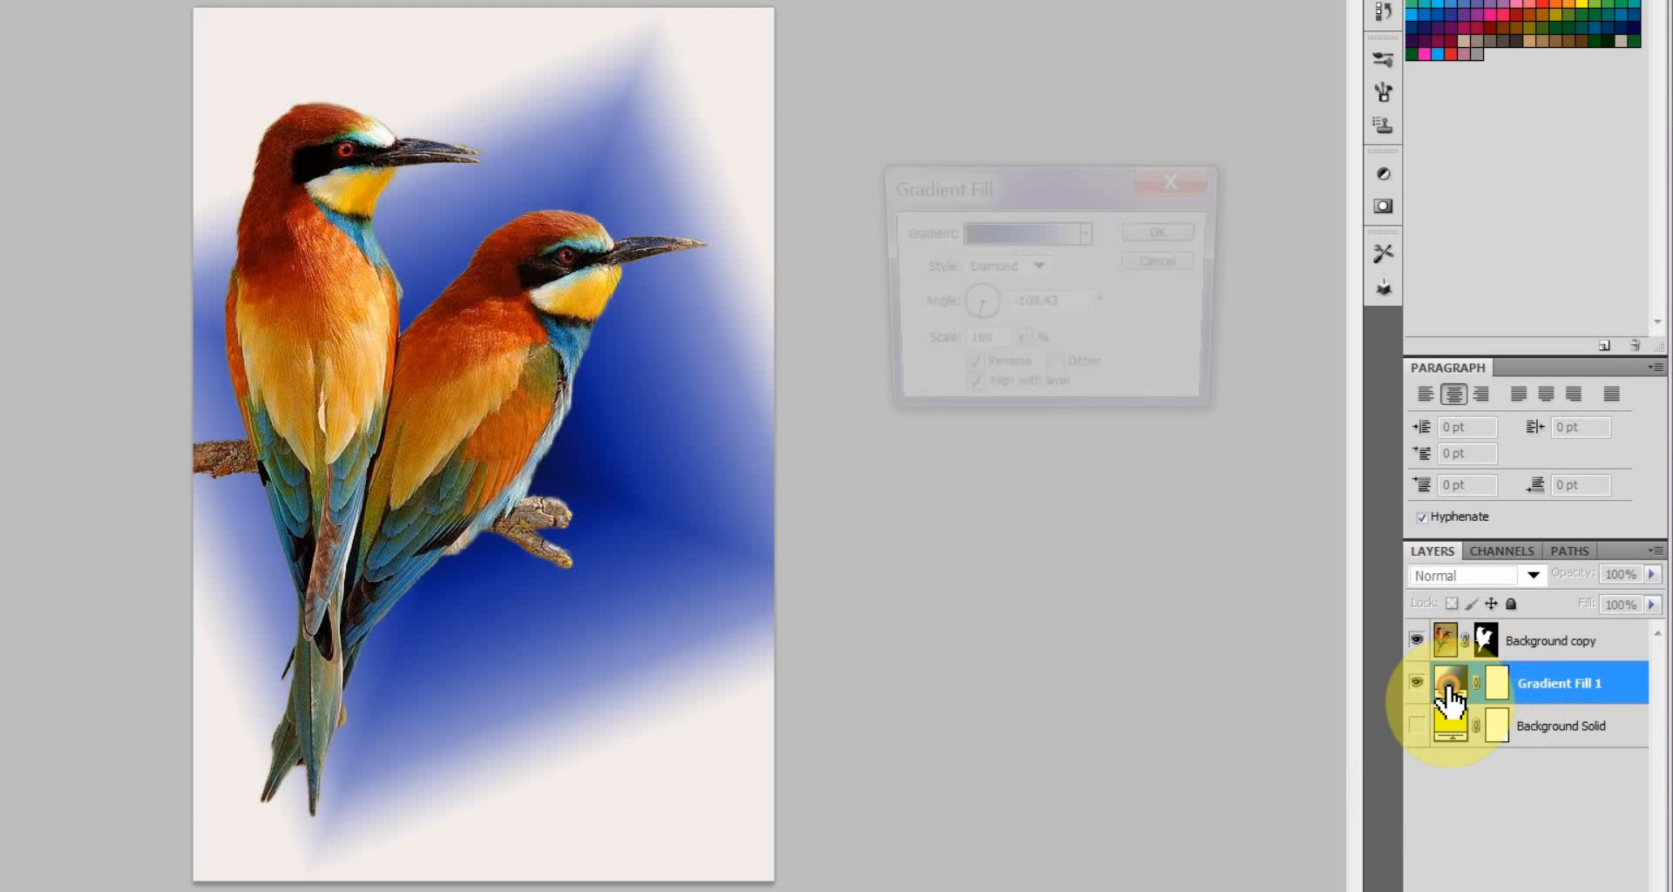
pyautogui.click(1039, 268)
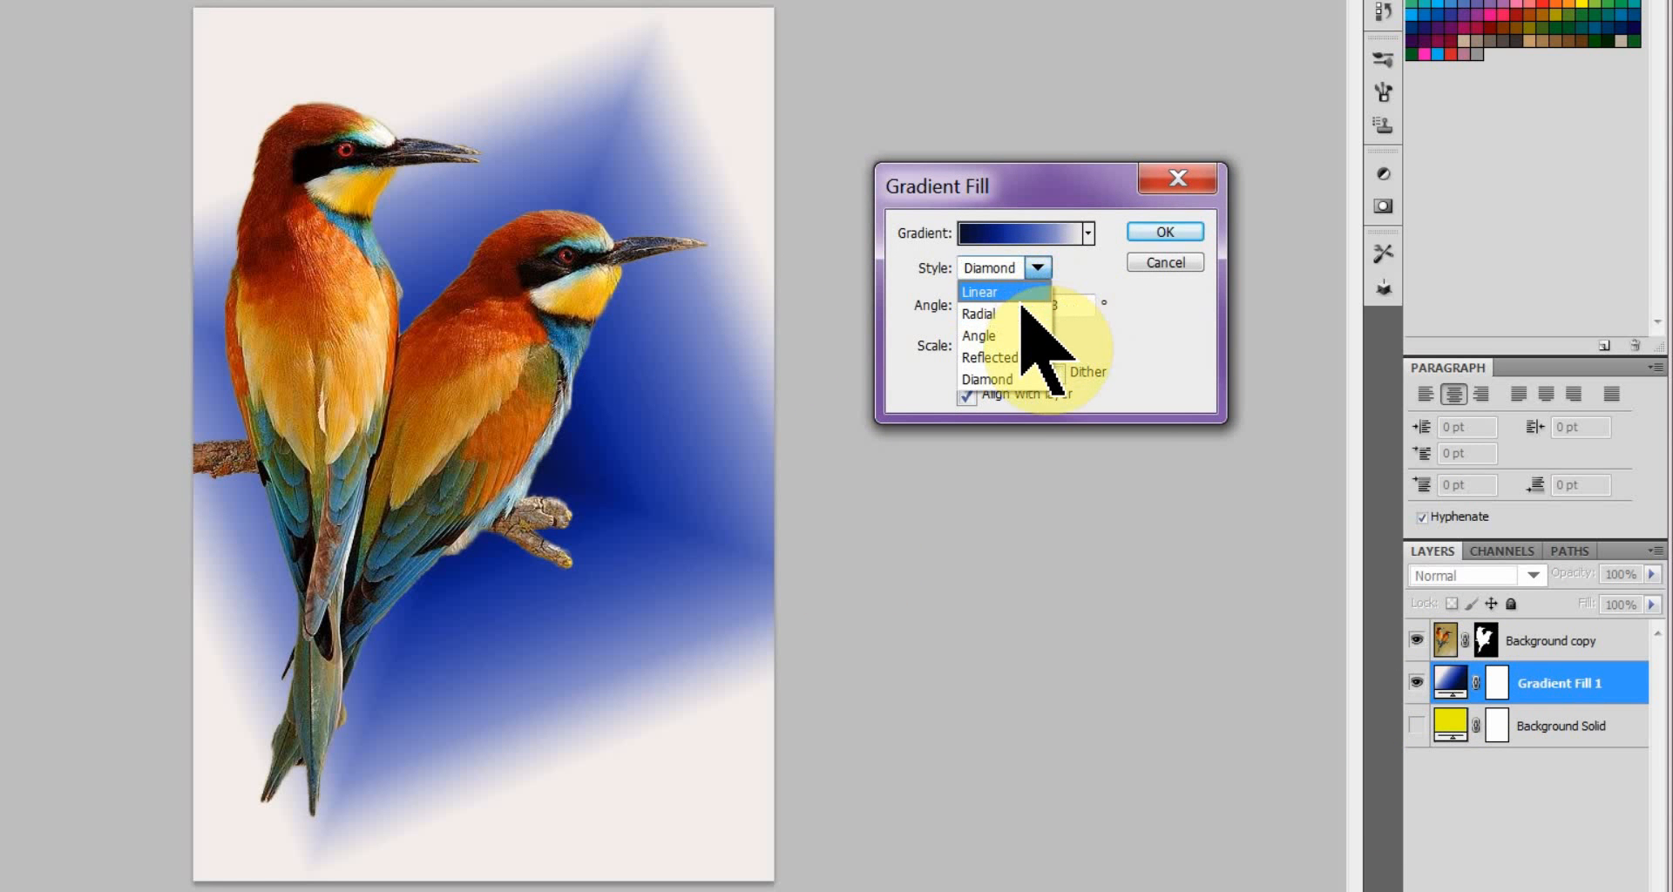
pyautogui.click(1019, 313)
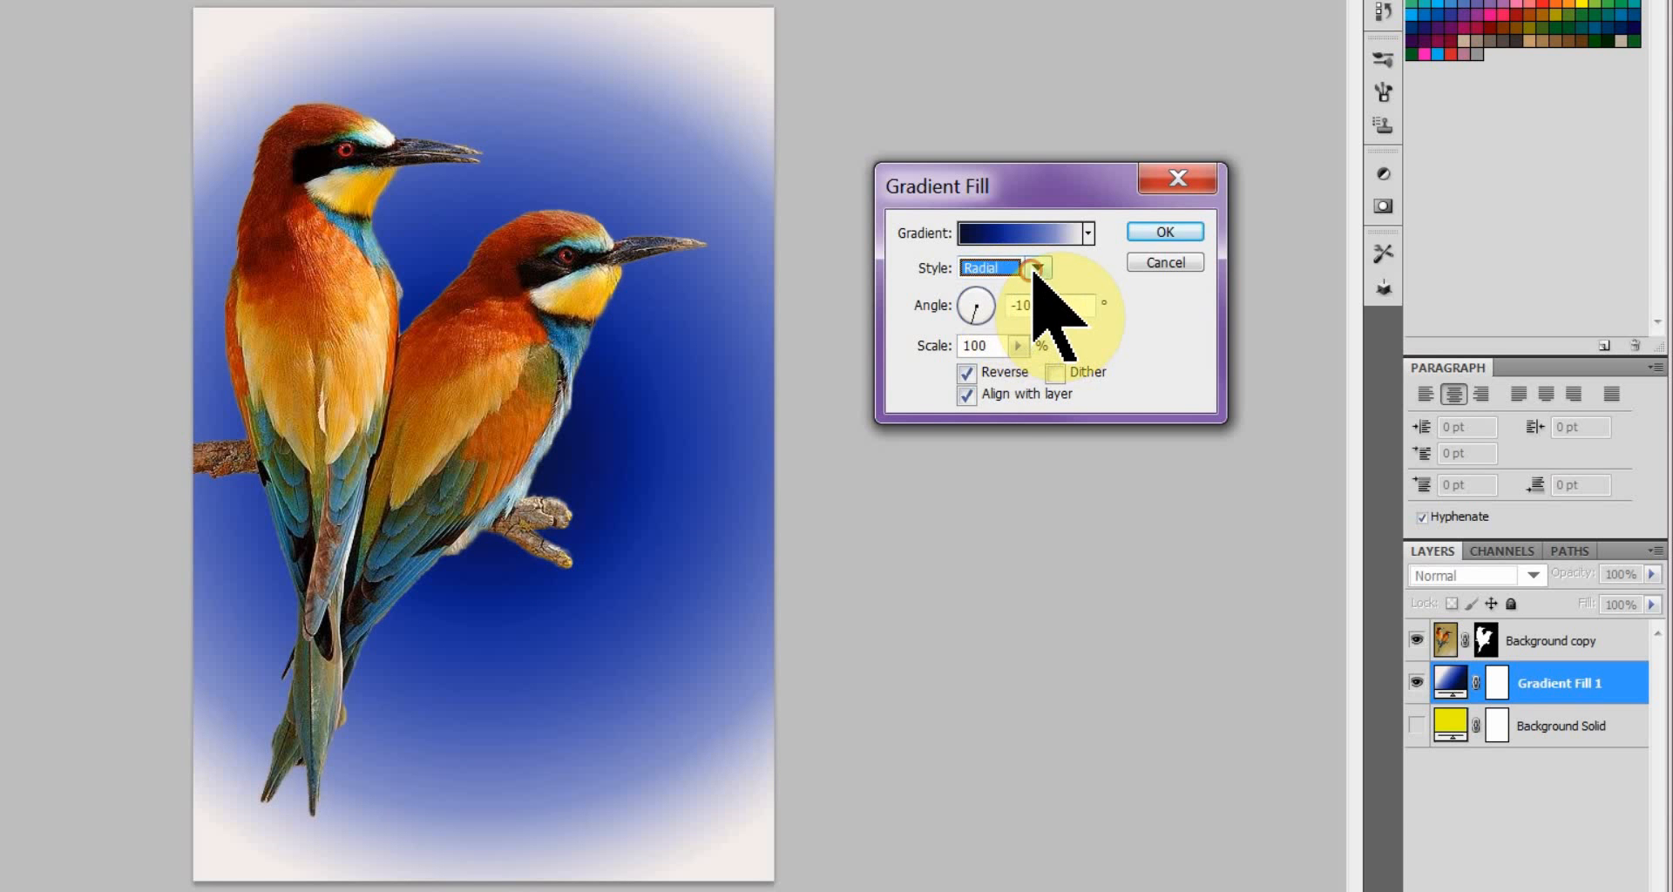
pyautogui.click(1037, 269)
pyautogui.click(1026, 296)
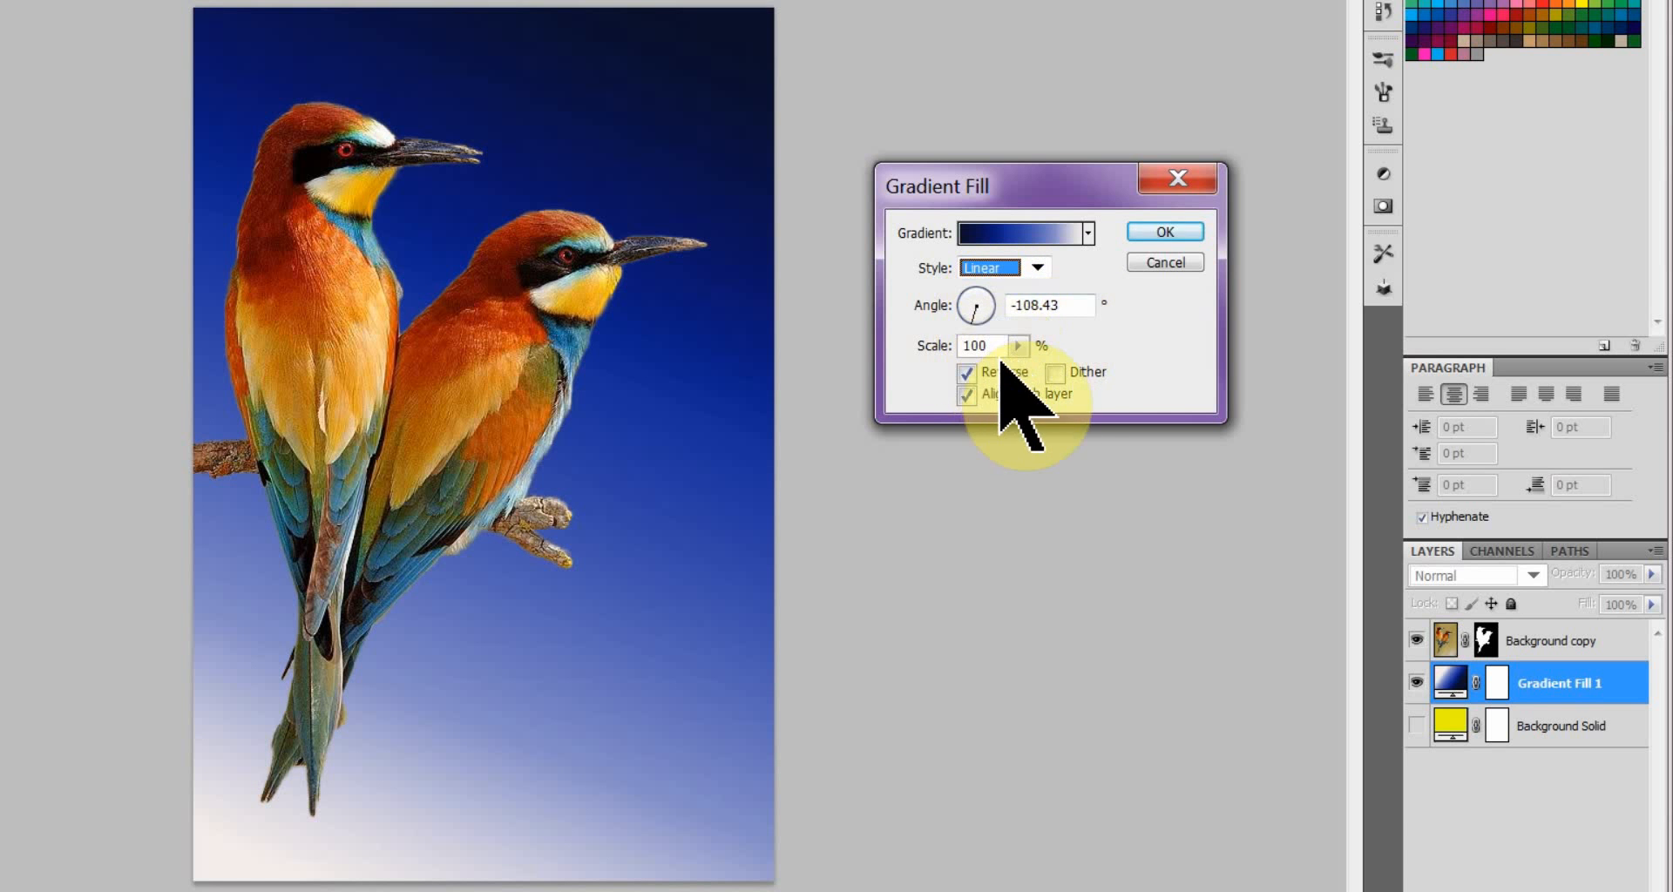
# Turn off Reverse for the gradient fill, adjust its scale to 81%, and apply the settings.
pyautogui.click(966, 373)
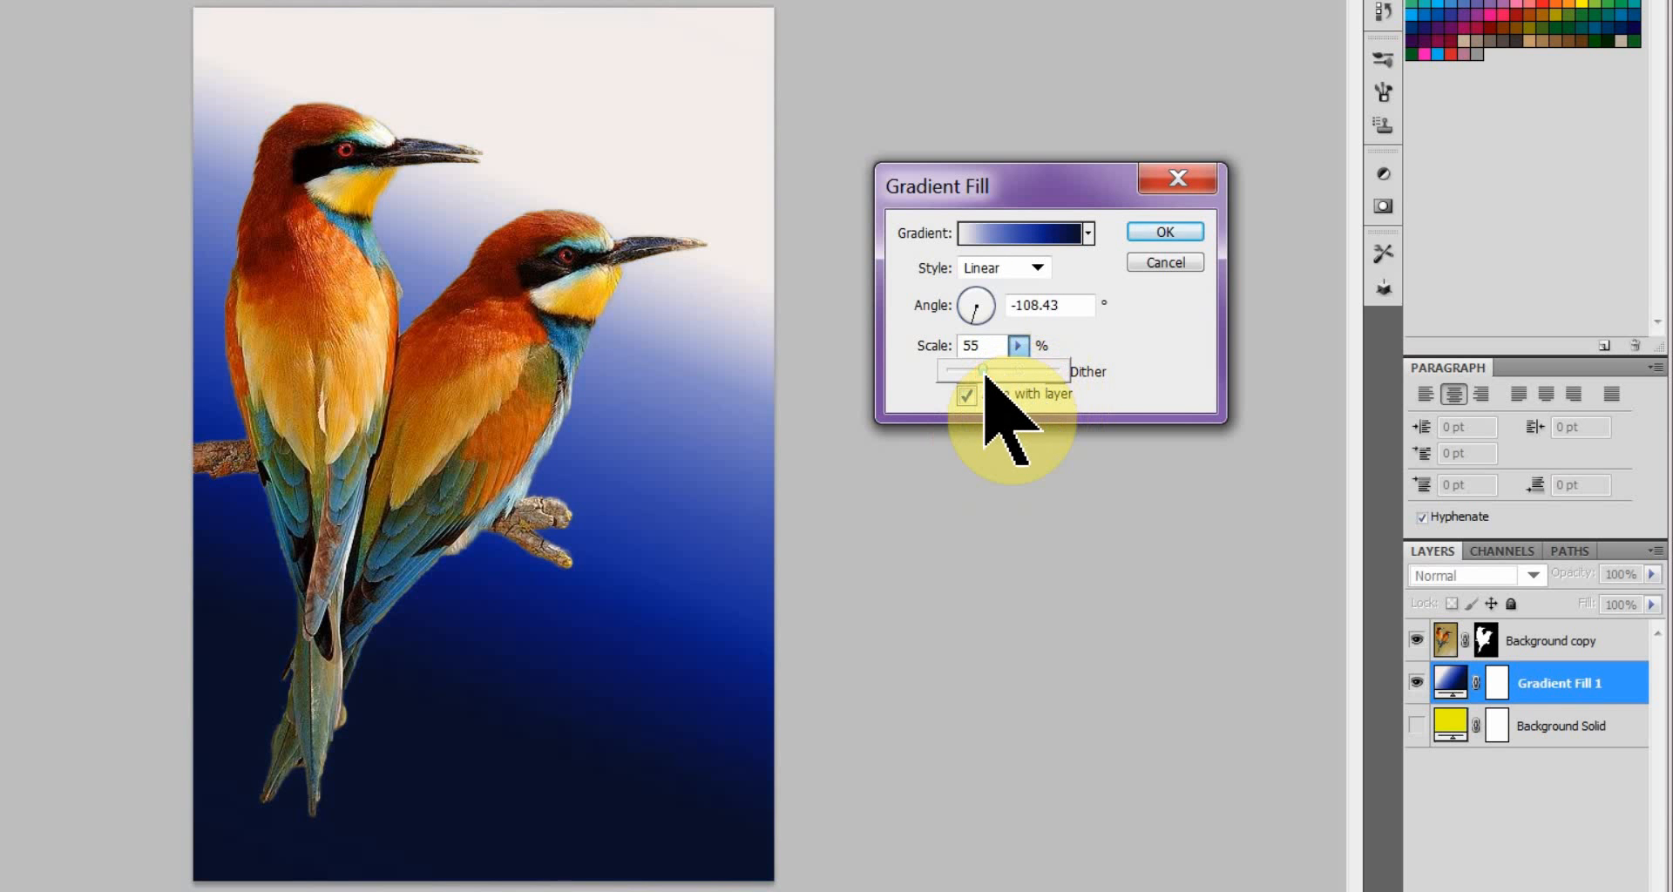
pyautogui.moveTo(984, 373)
pyautogui.mouseDown()
pyautogui.moveTo(1054, 370)
pyautogui.moveTo(969, 376)
pyautogui.moveTo(1006, 373)
pyautogui.mouseUp()
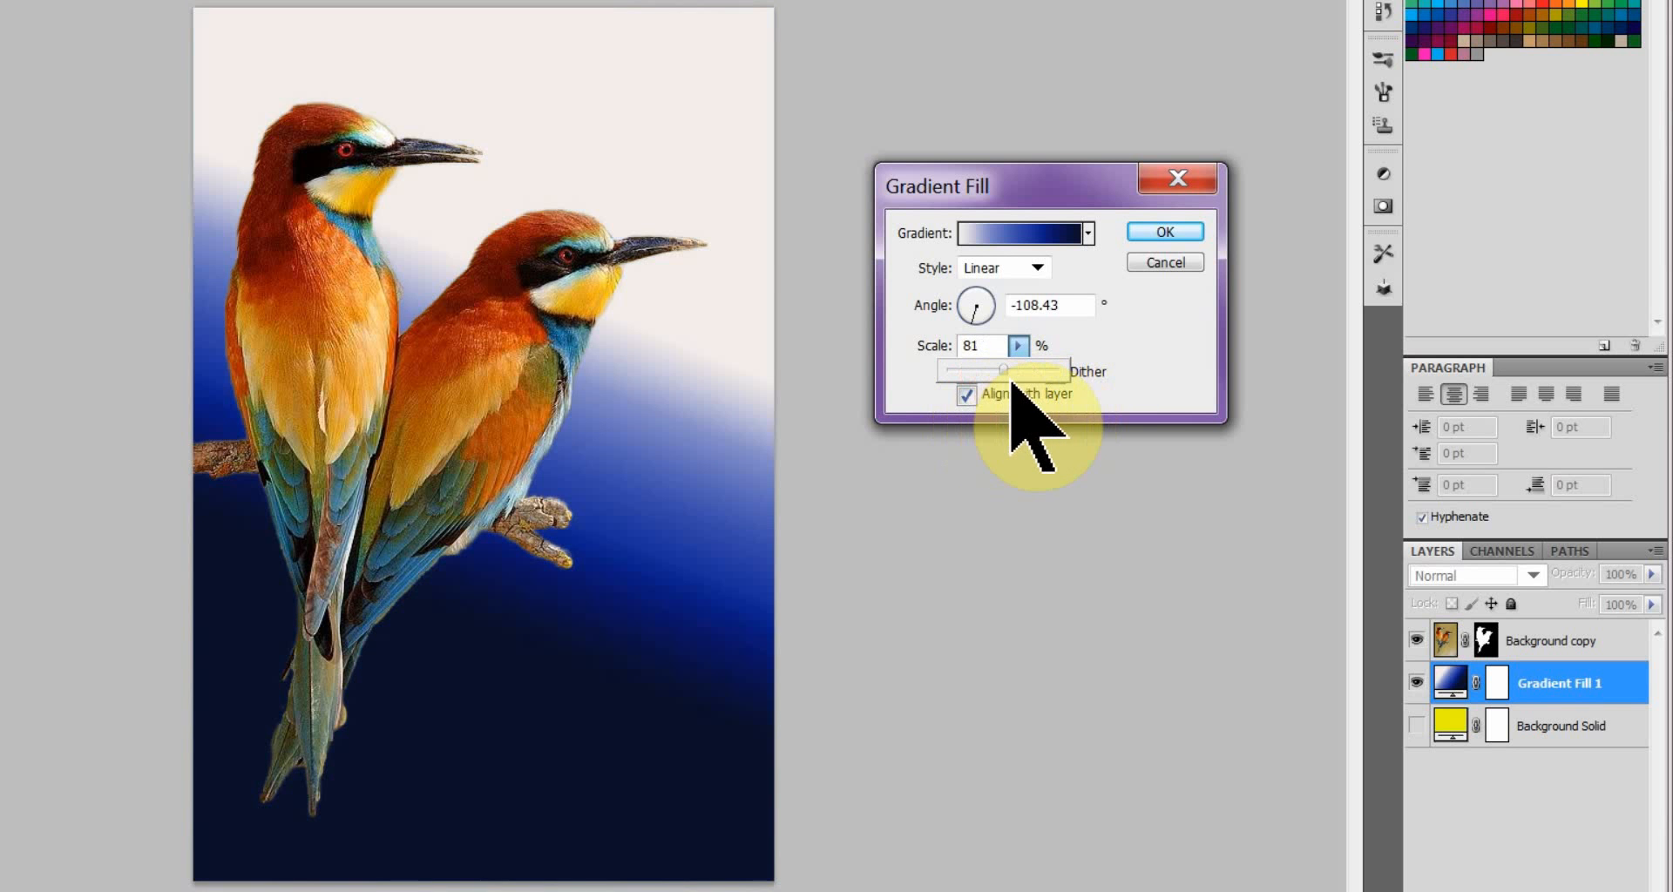
pyautogui.click(1164, 231)
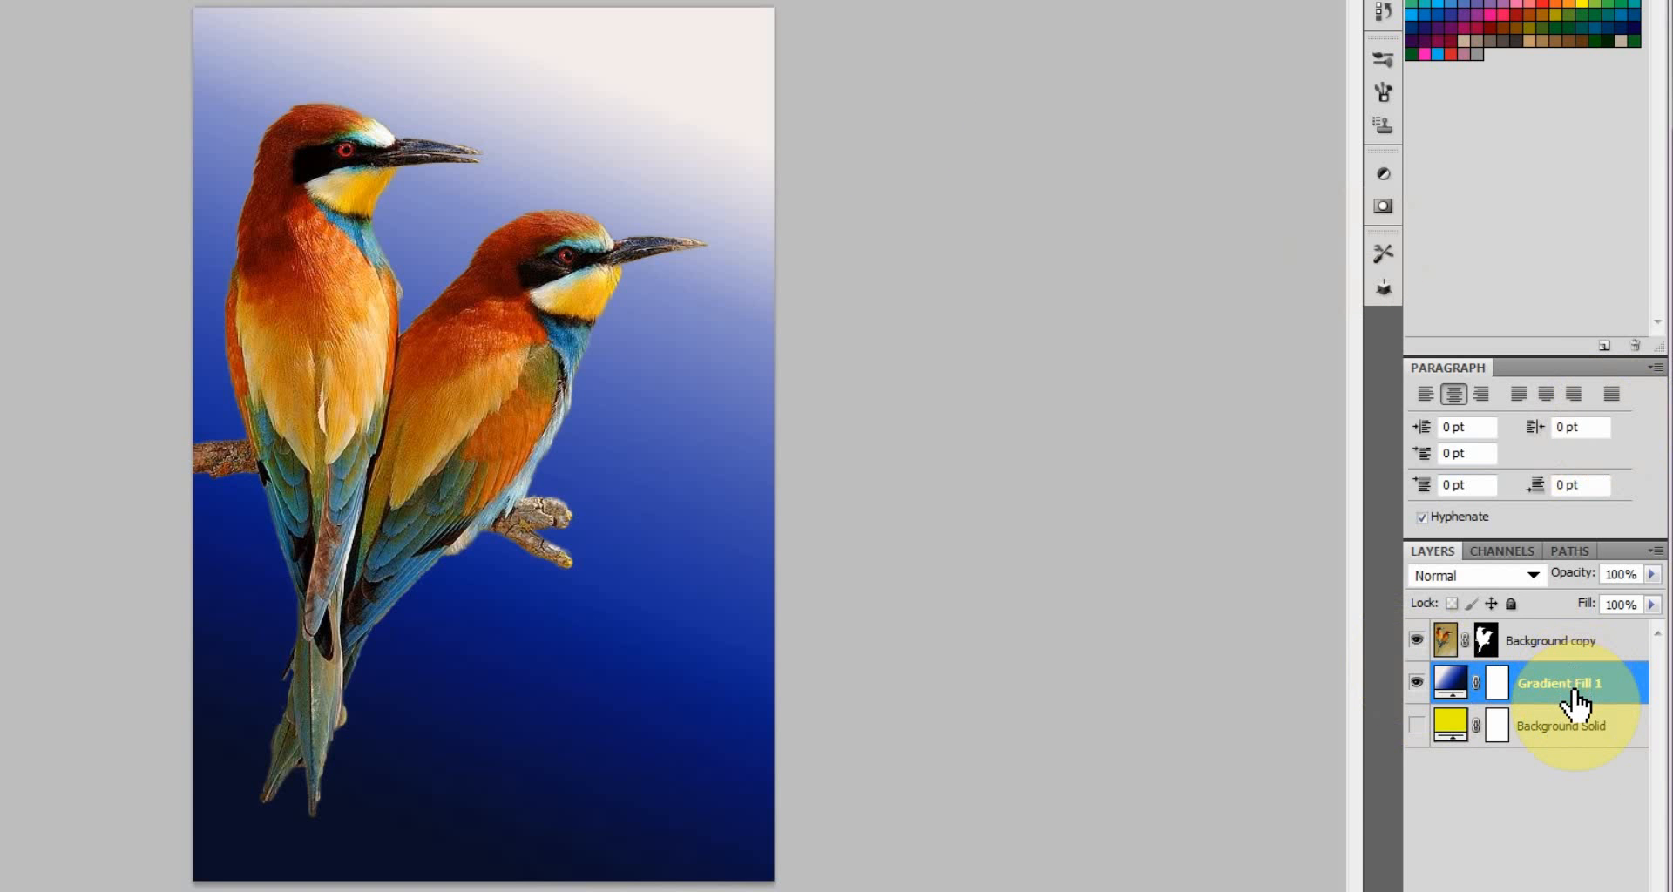
# Delete the Gradient Fill 1 layer and show the Background Solid layer again.
pyautogui.moveTo(1574, 695); pyautogui.dragTo(1638, 891)
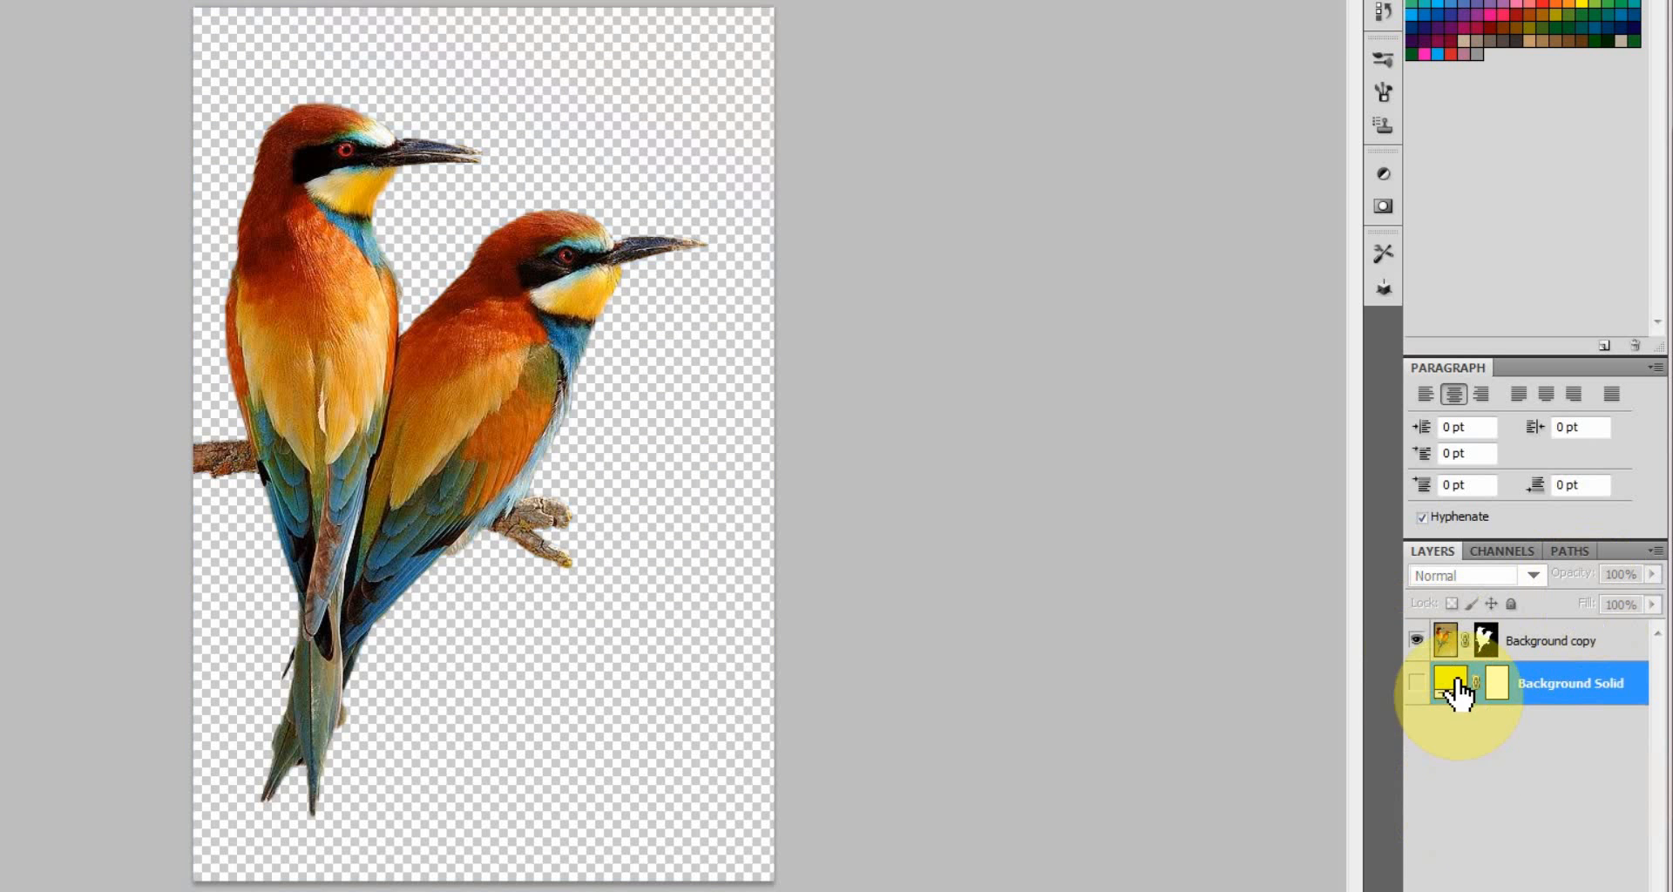
pyautogui.click(1416, 683)
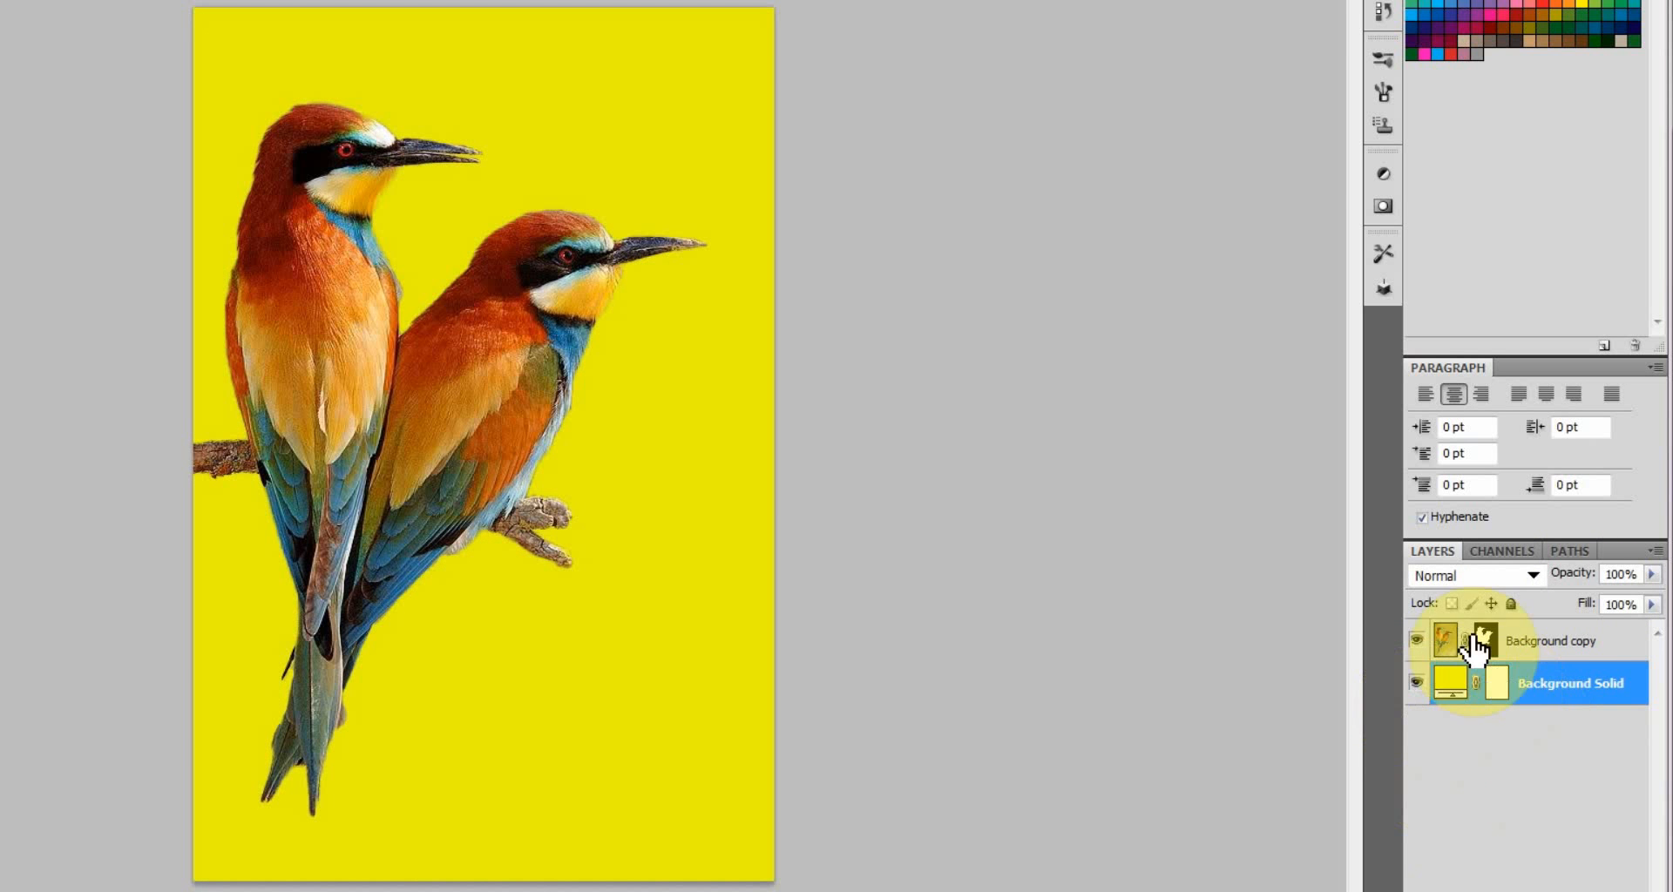
# Add a Gradient Map adjustment layer above the Background copy layer and open its gradient presets.
pyautogui.click(1444, 643)
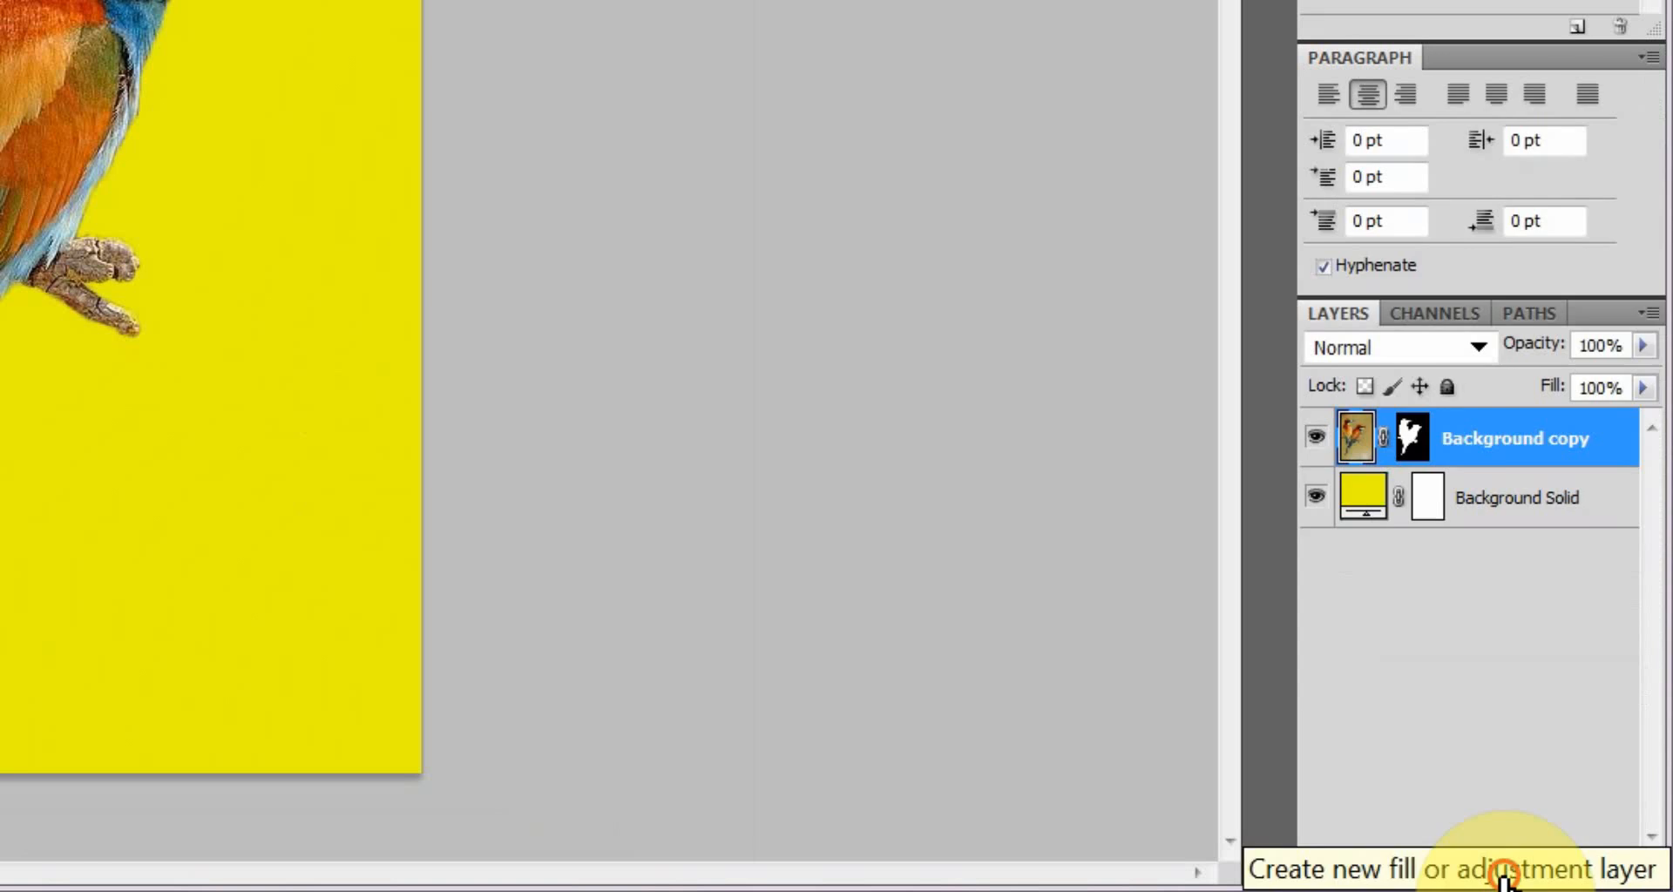
pyautogui.click(1555, 891)
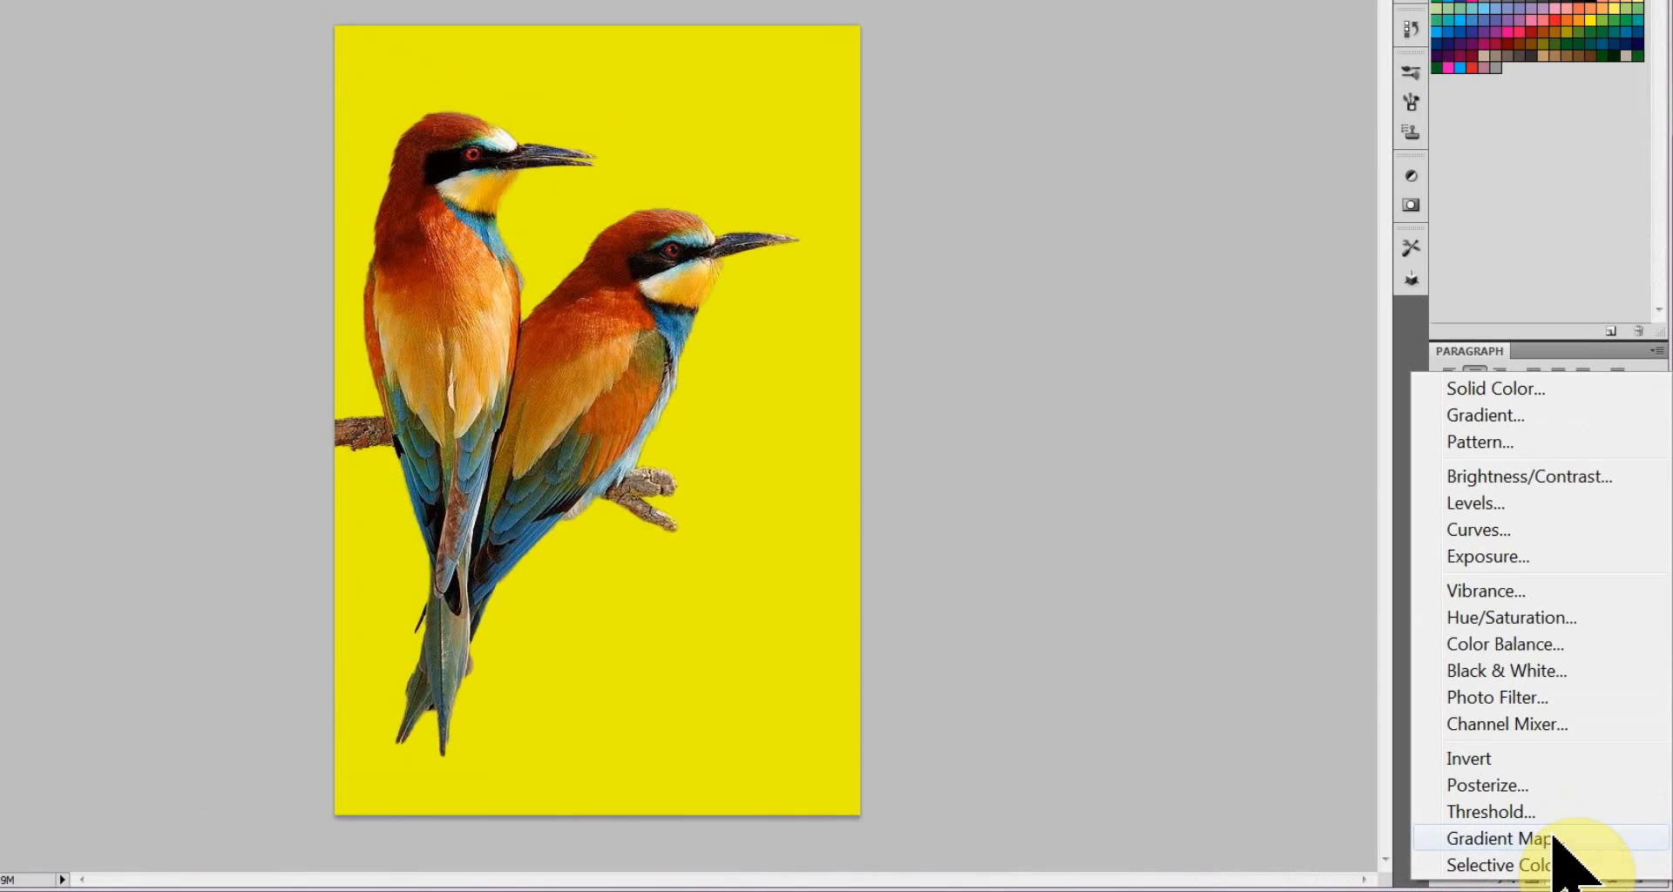
pyautogui.click(1553, 838)
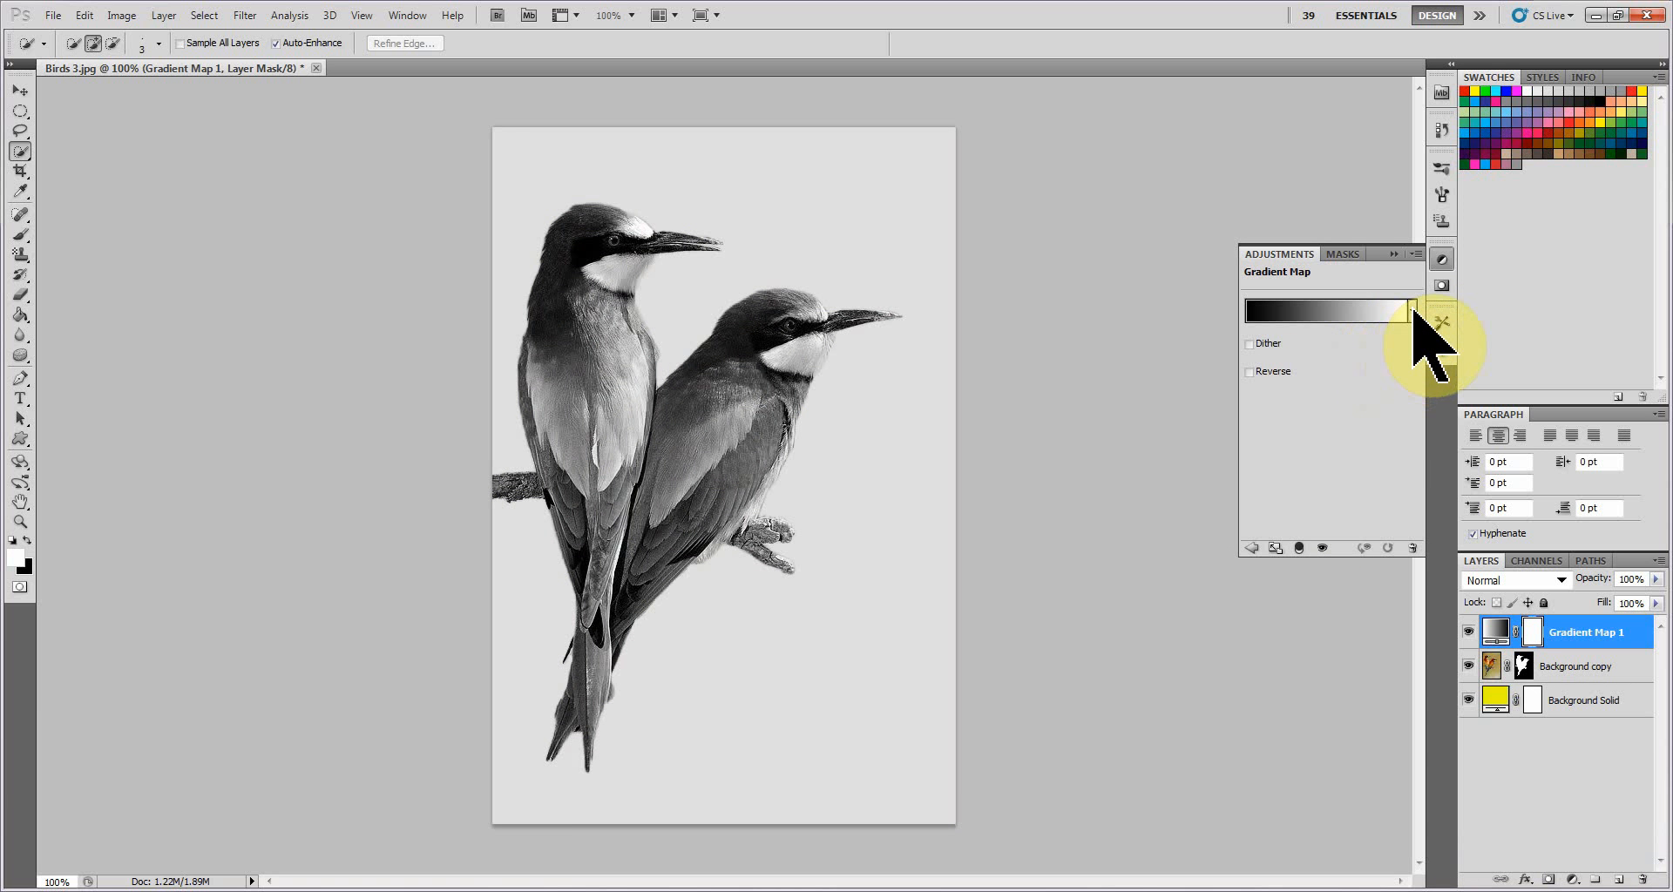
pyautogui.click(1411, 310)
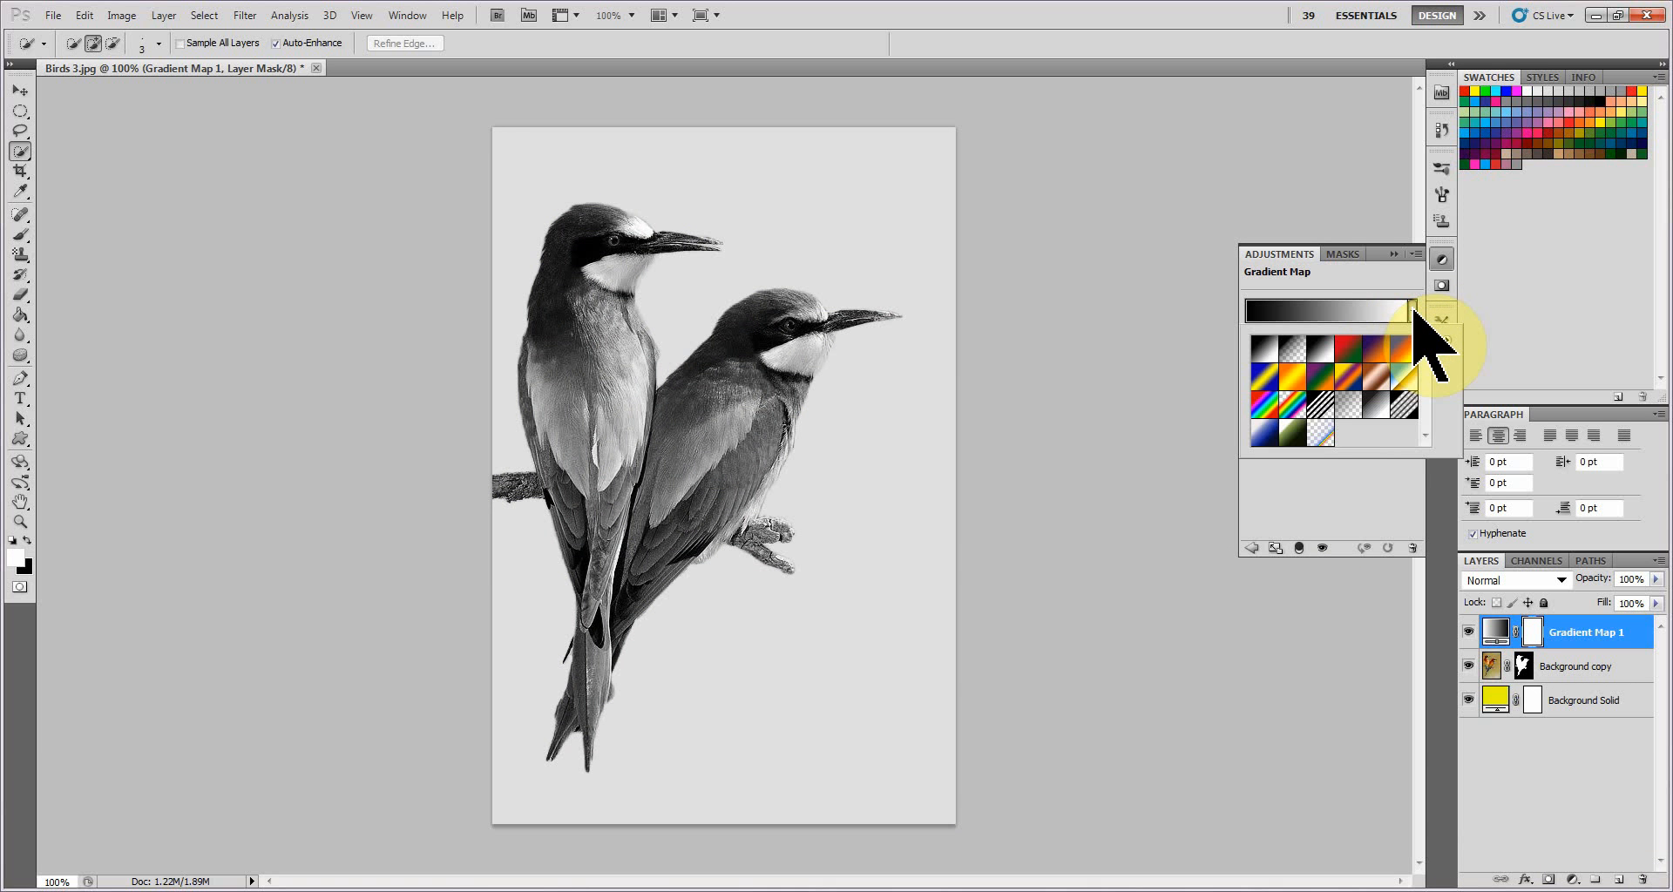
# Try several default presets on the gradient map, including red-green, violet-orange, blue-red-yellow, blue-yellow-blue and orange-yellow-orange.
pyautogui.click(1343, 359)
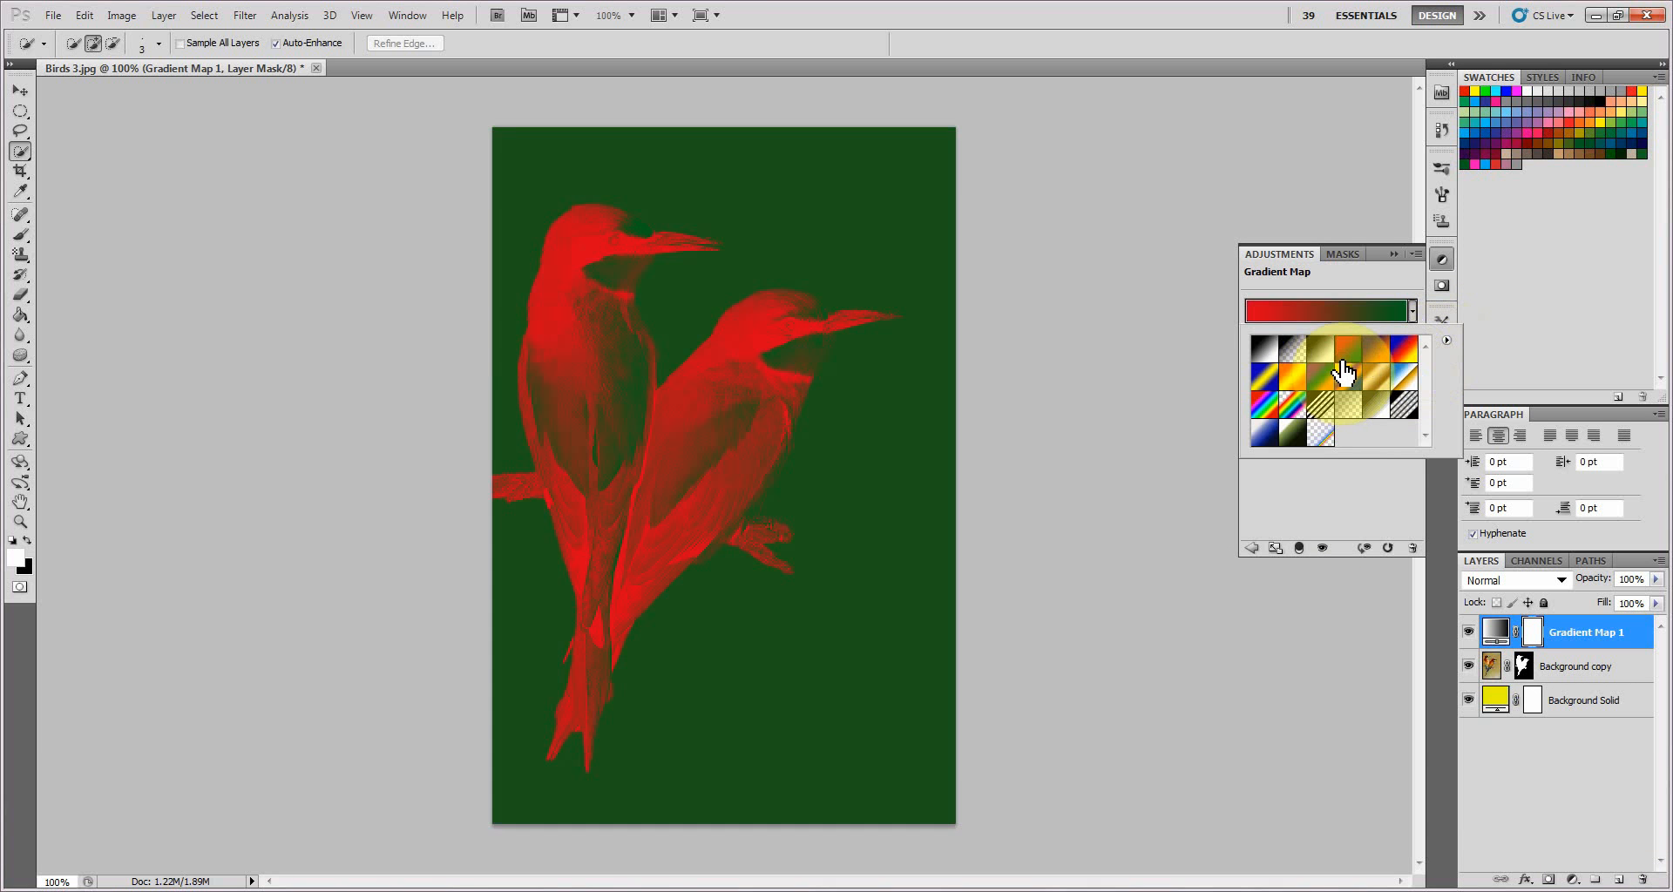
pyautogui.click(1377, 354)
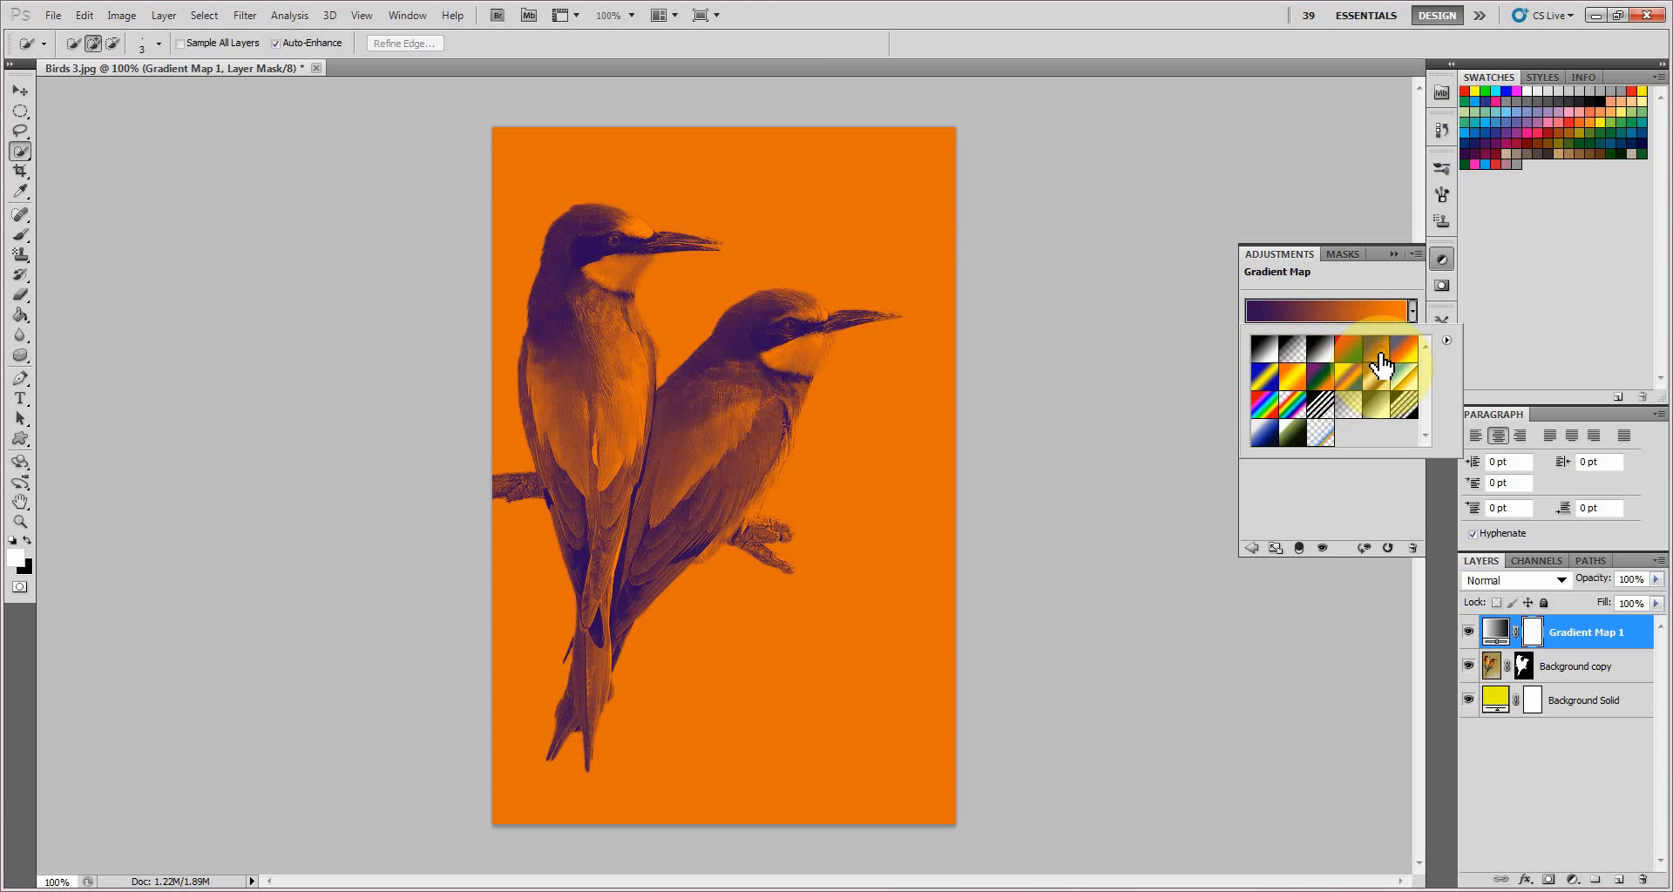
pyautogui.click(1405, 352)
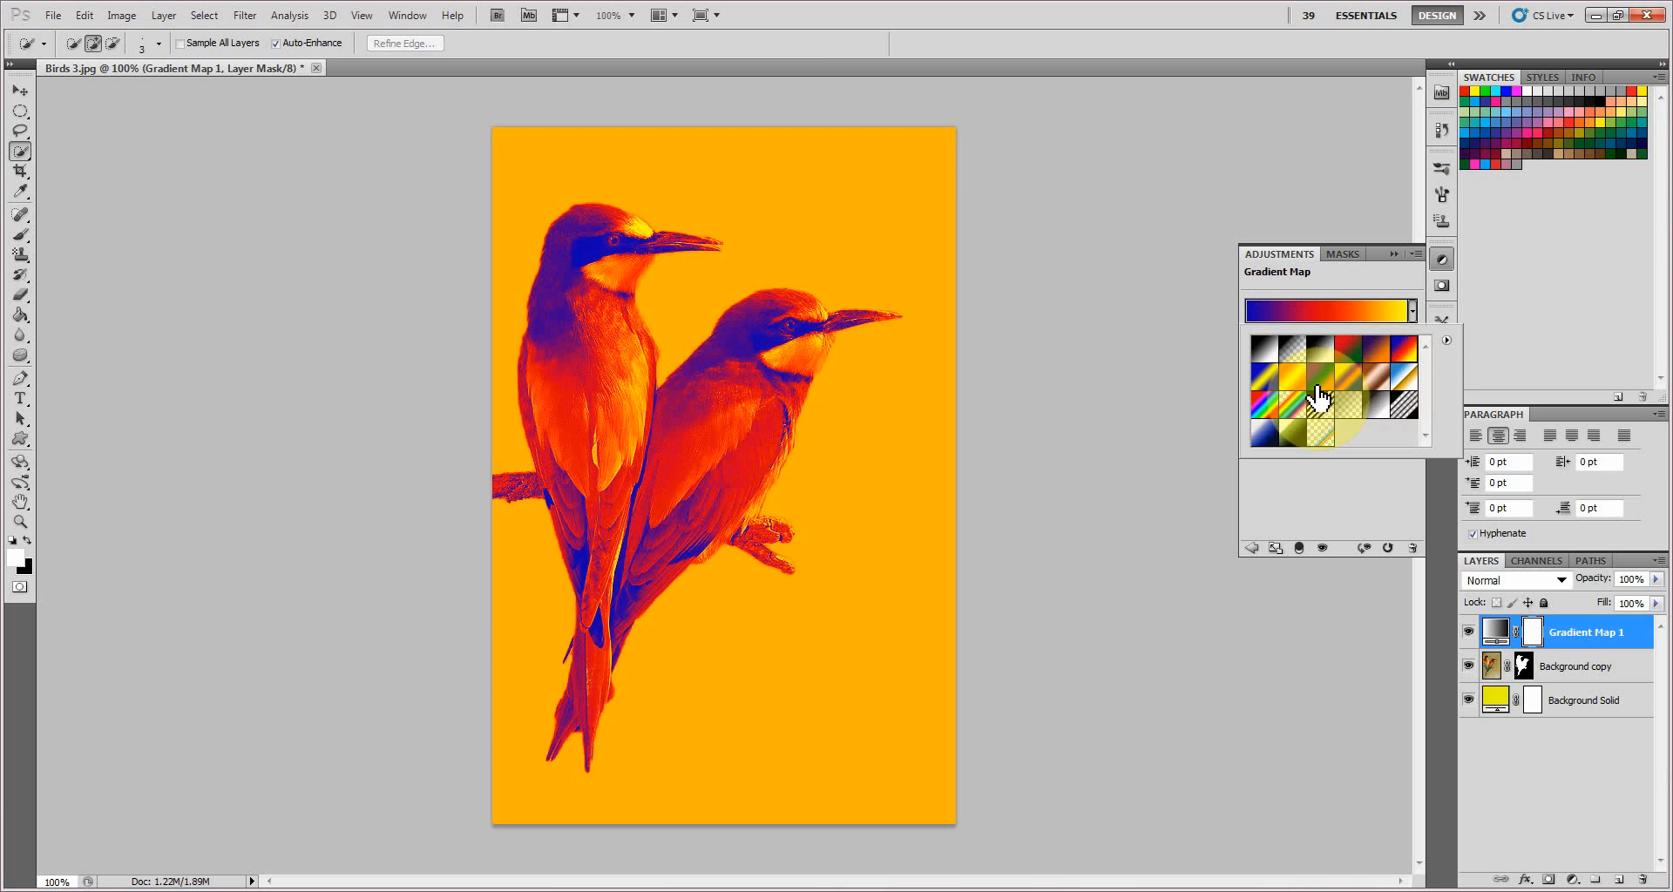
pyautogui.click(1271, 381)
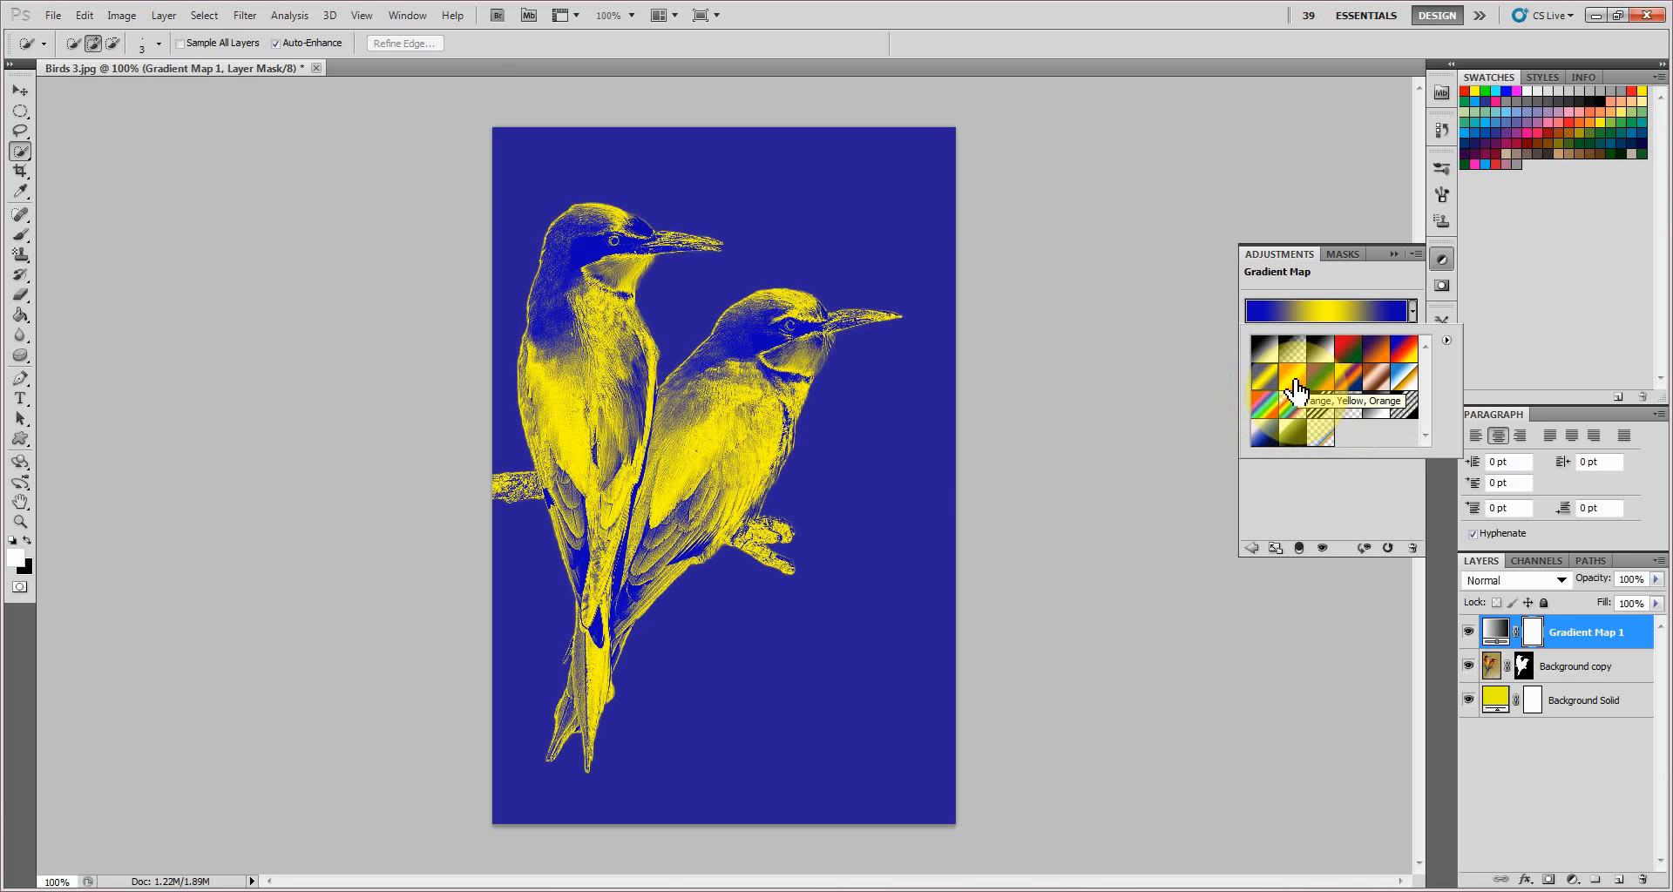
pyautogui.click(1296, 392)
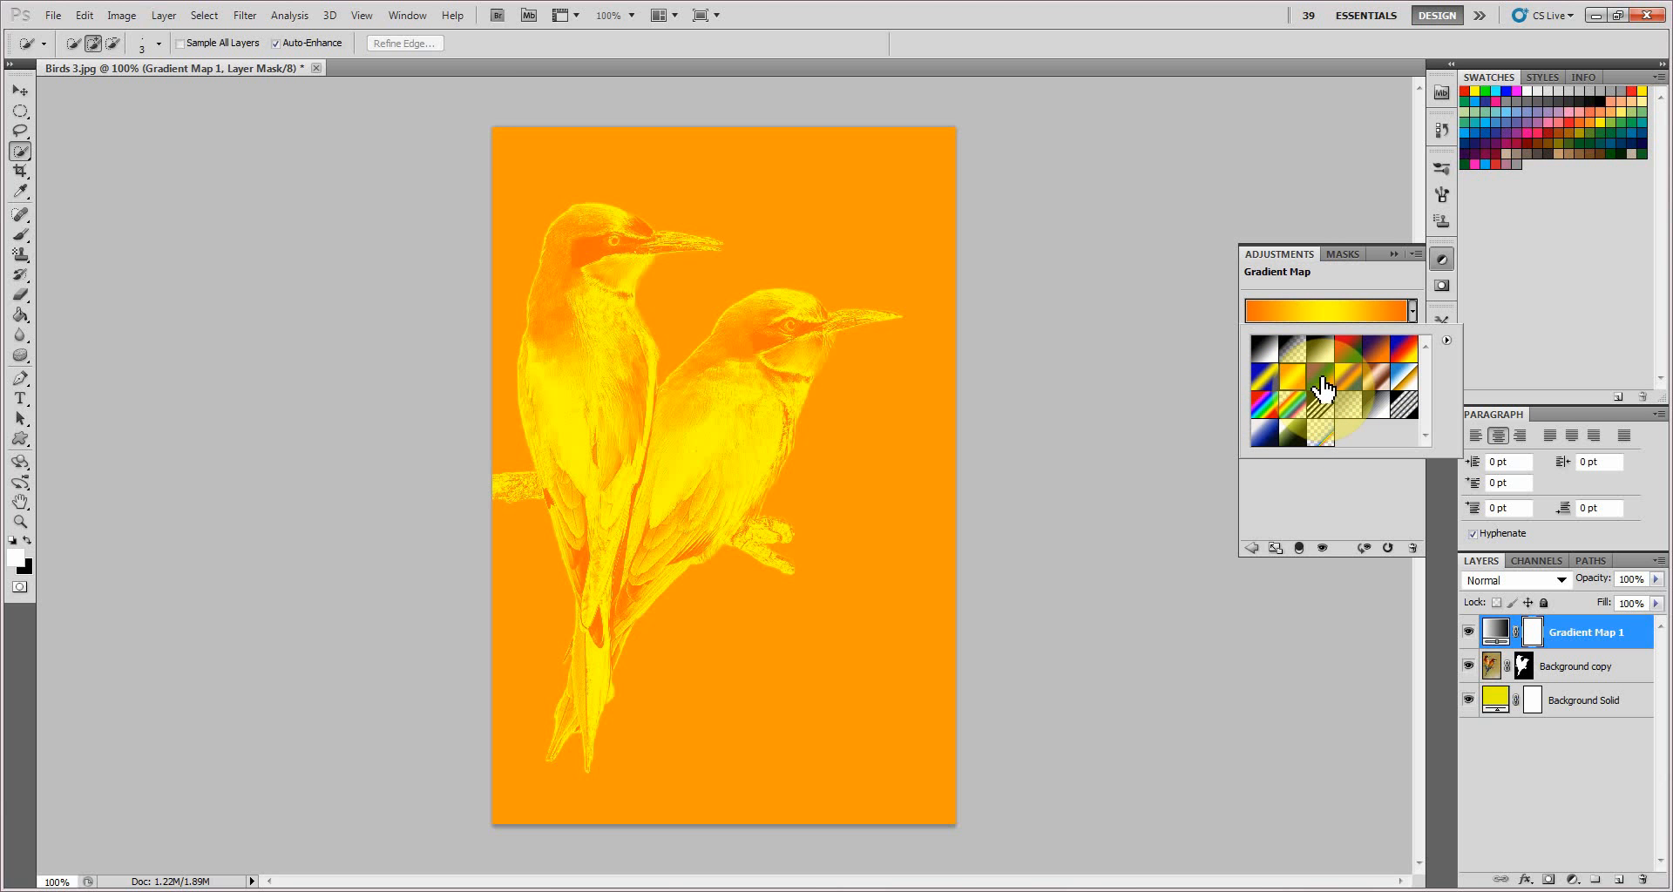
pyautogui.click(1322, 383)
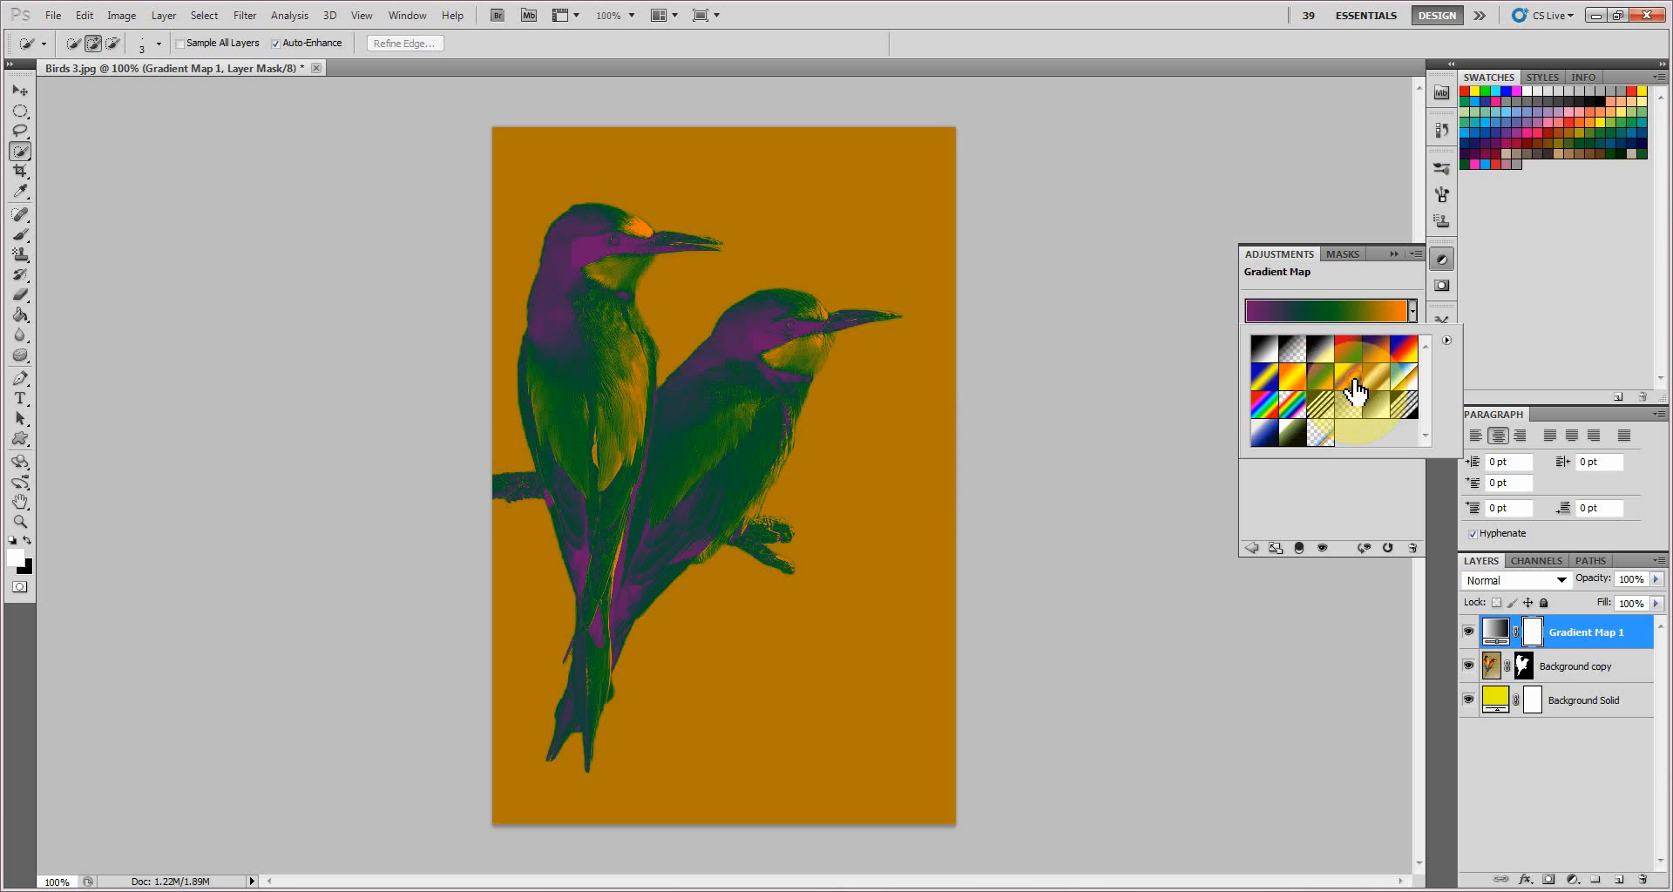
pyautogui.click(1353, 383)
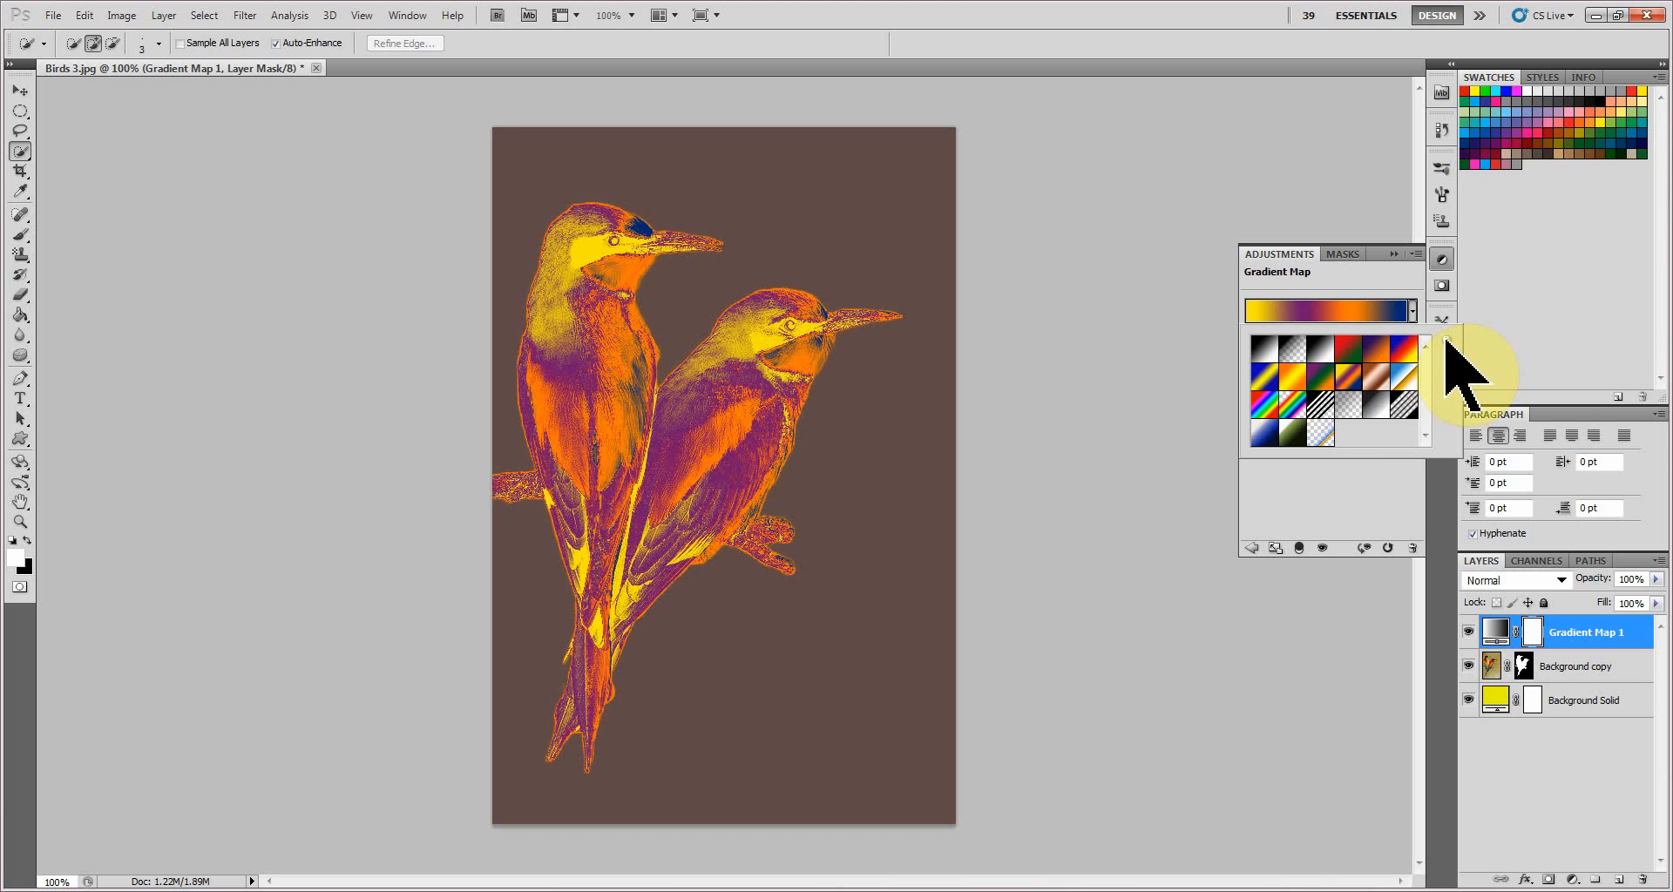
# Append the Special Effects gradient set to the current gradient presets.
pyautogui.click(1444, 340)
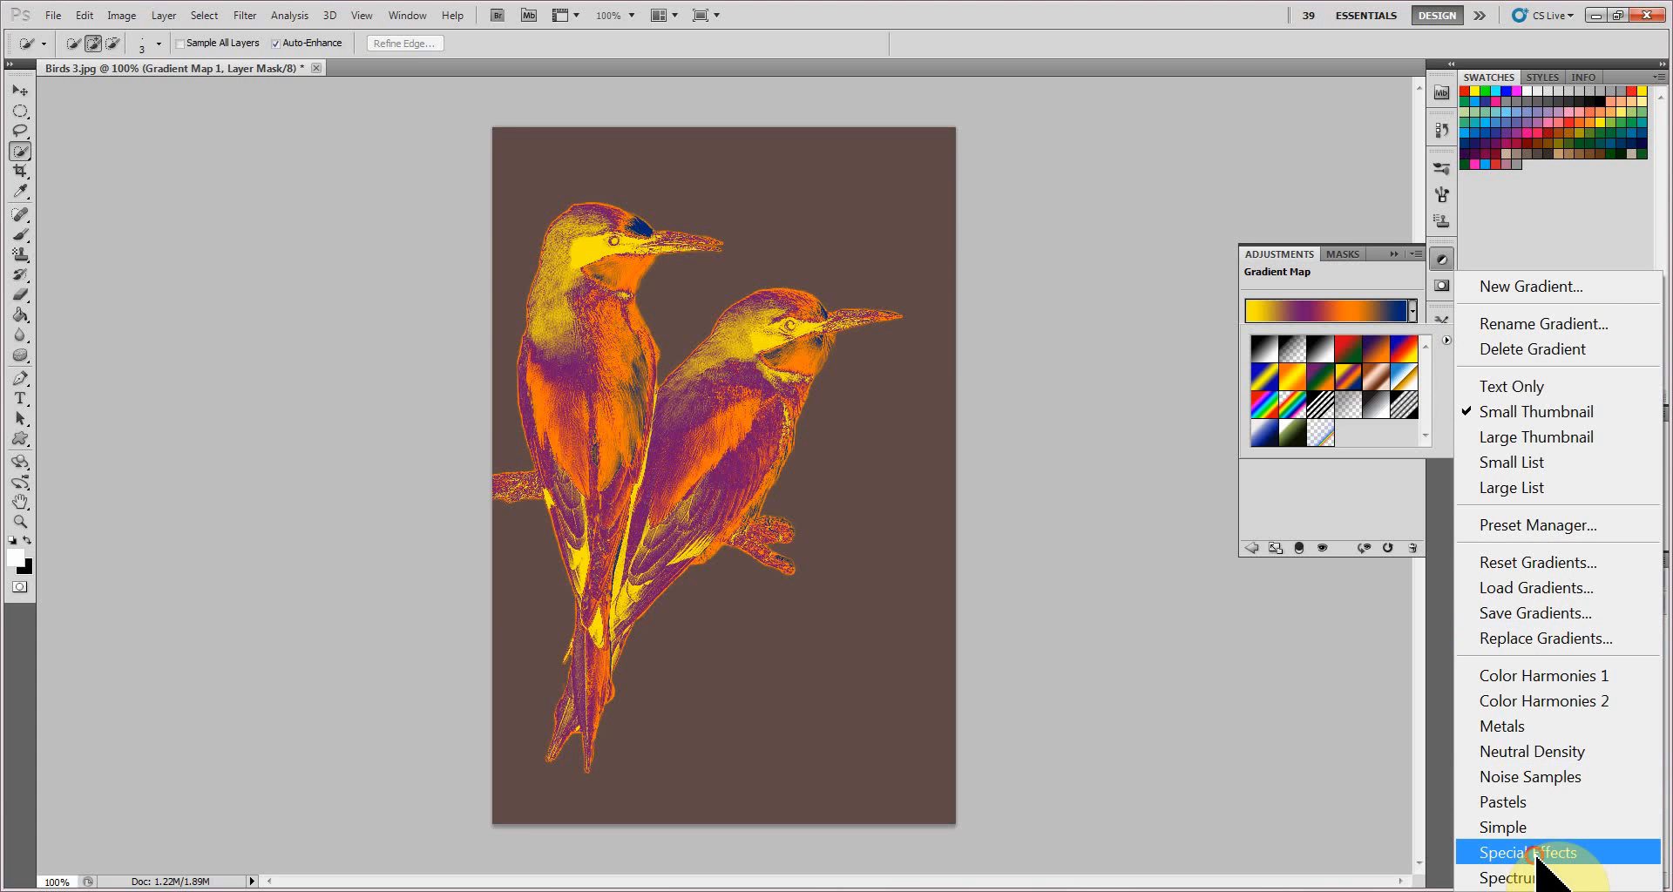
pyautogui.click(1535, 854)
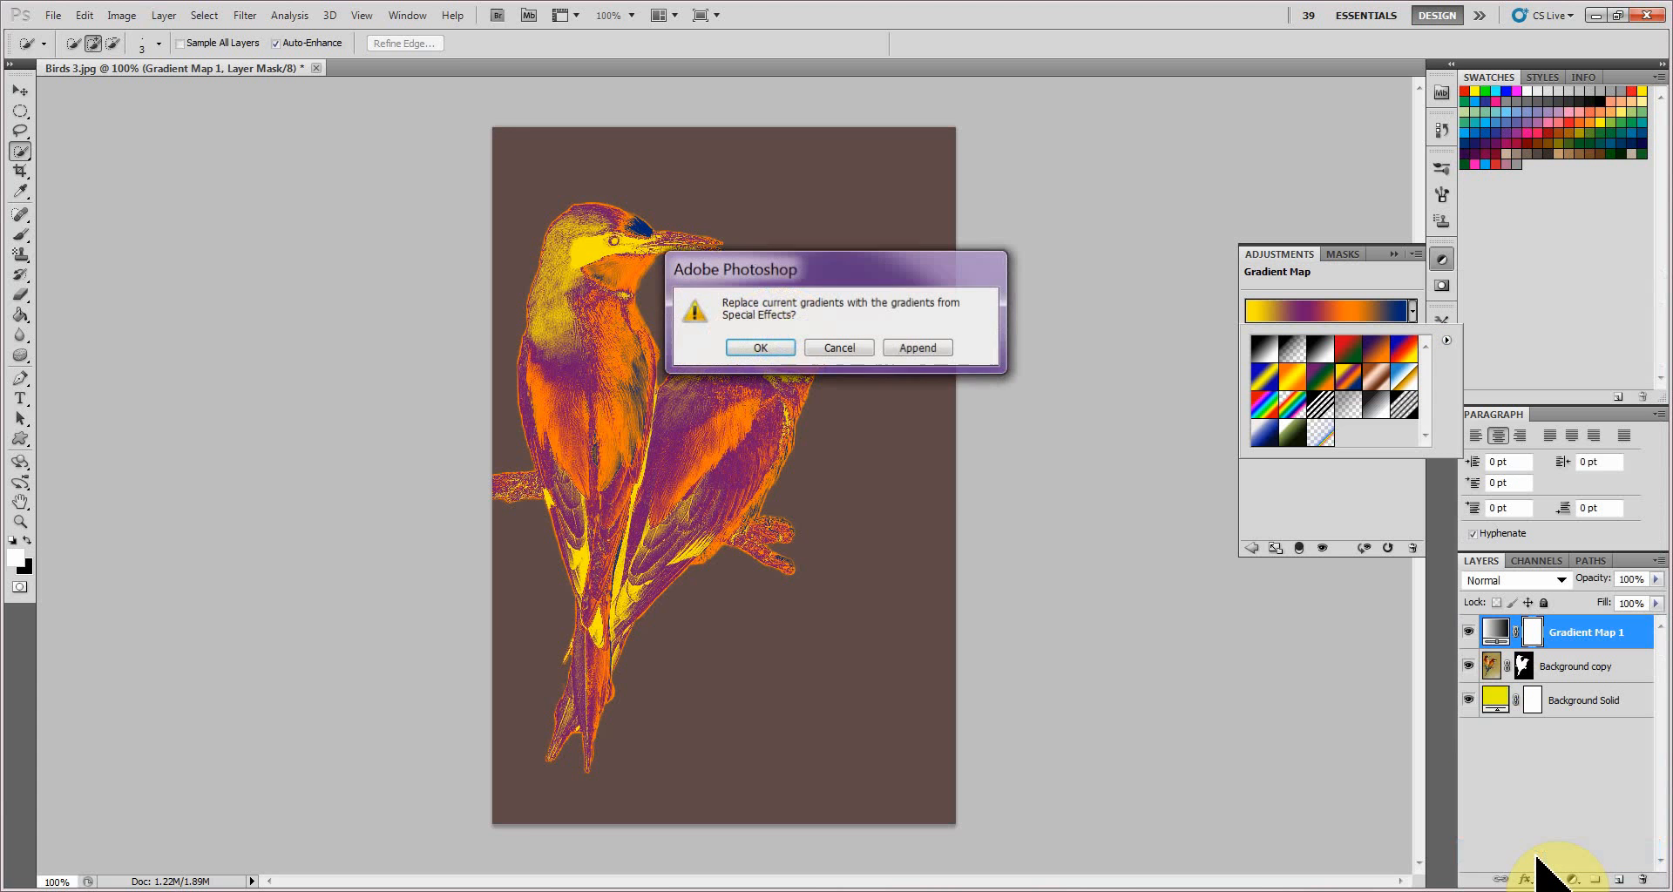
pyautogui.click(917, 351)
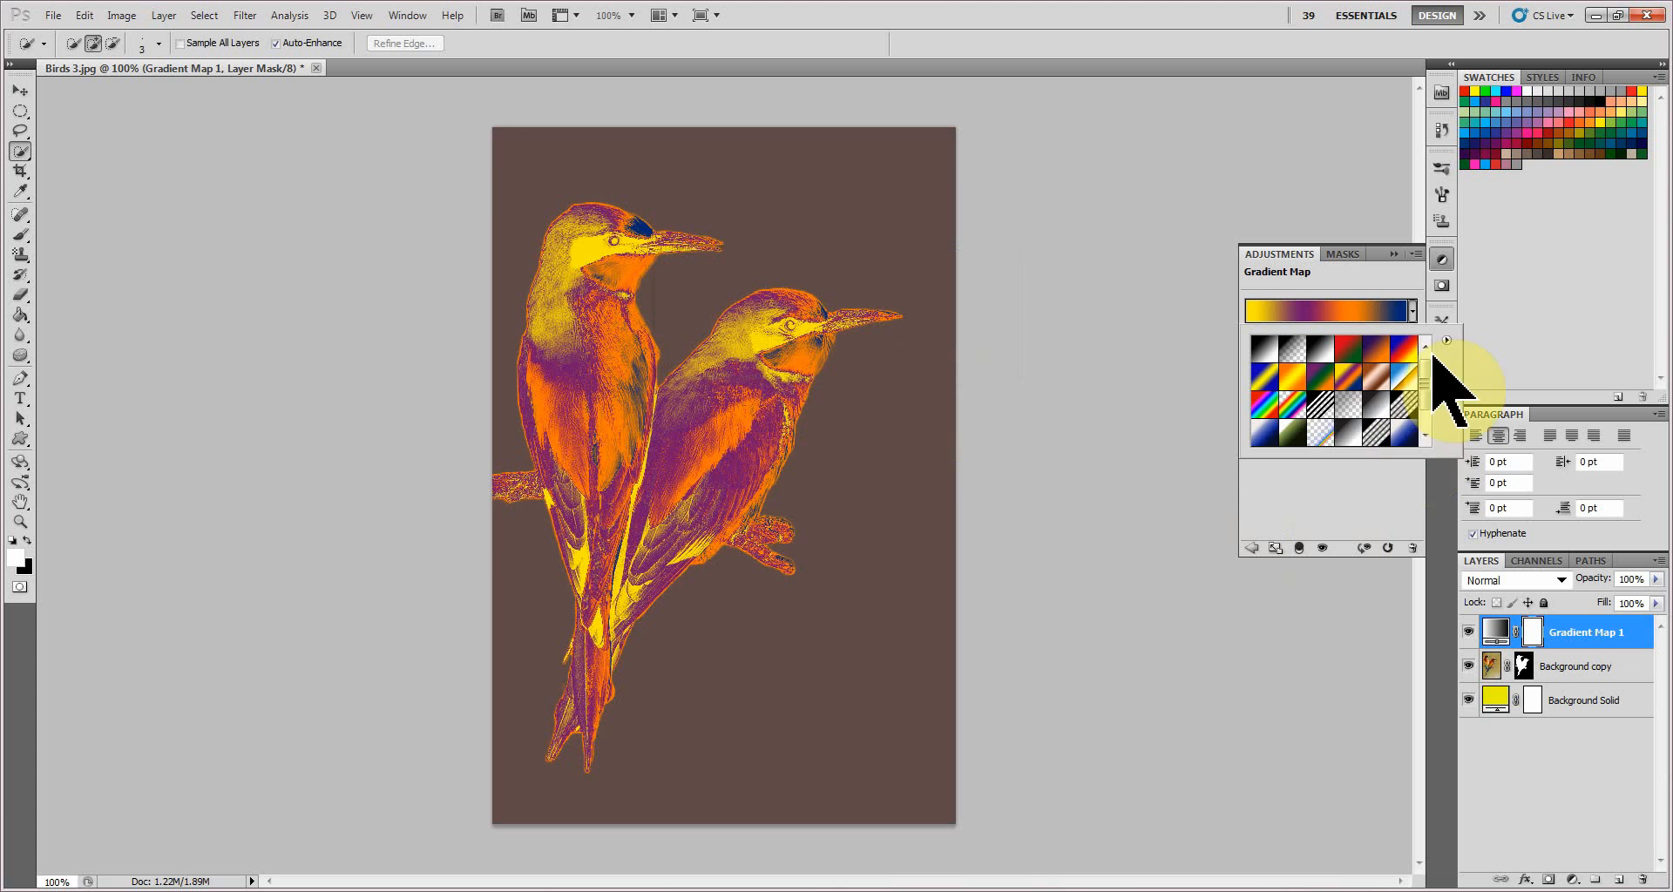
# Try the appended Special Effects presets on the gradient map, including the grey steps, blue, green and multicoloured ones.
pyautogui.click(1348, 435)
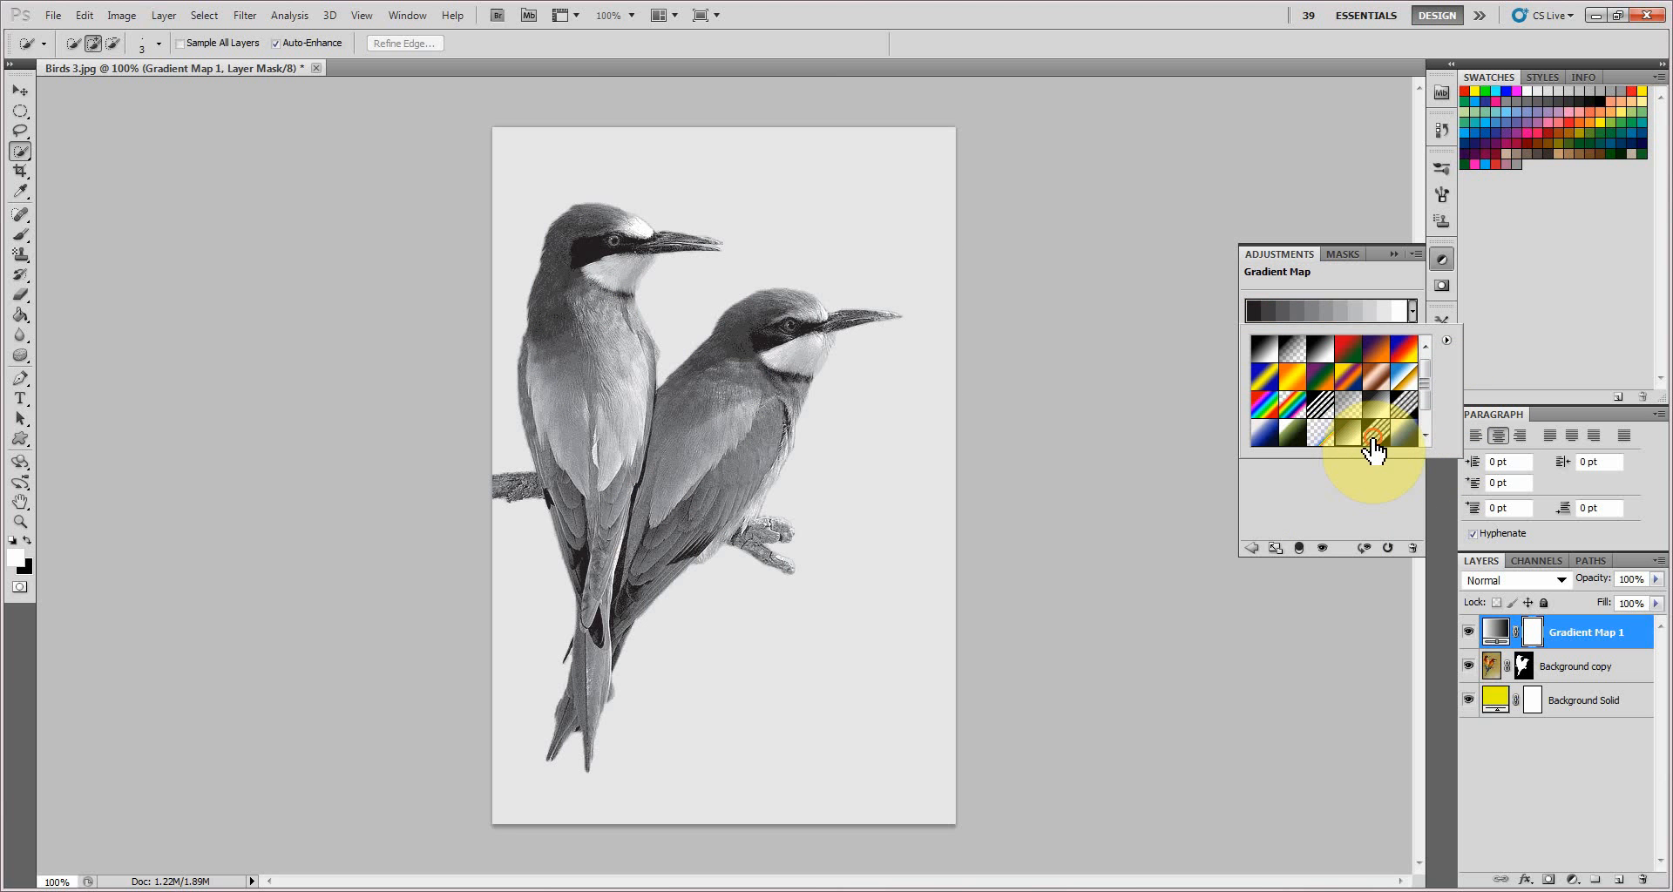
pyautogui.click(1374, 434)
pyautogui.click(1405, 435)
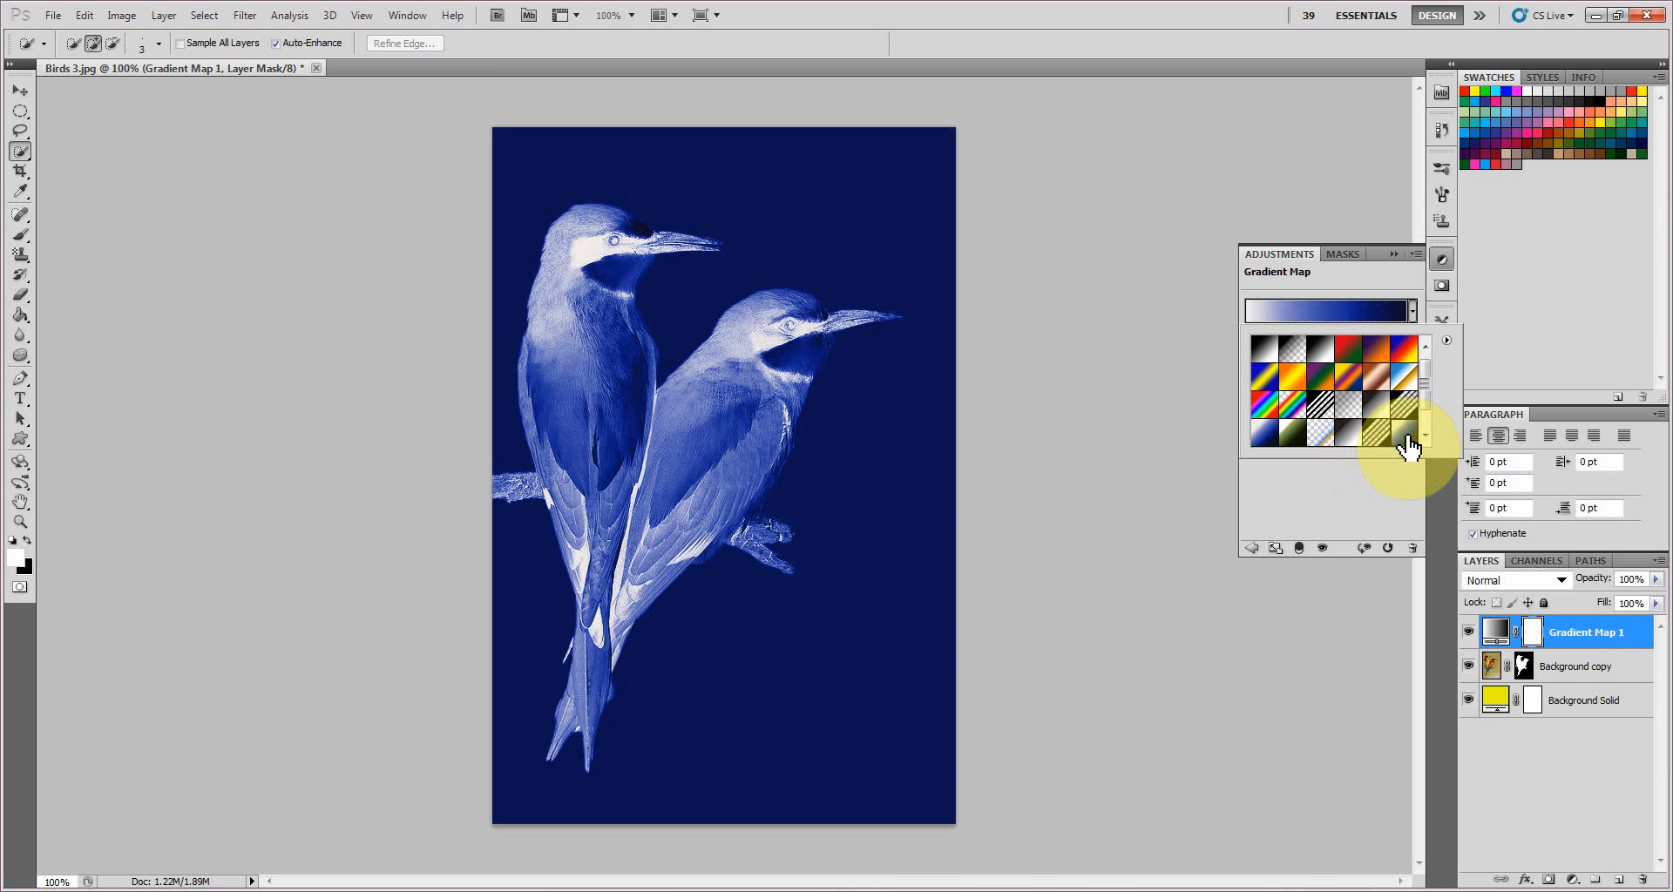
pyautogui.click(1425, 435)
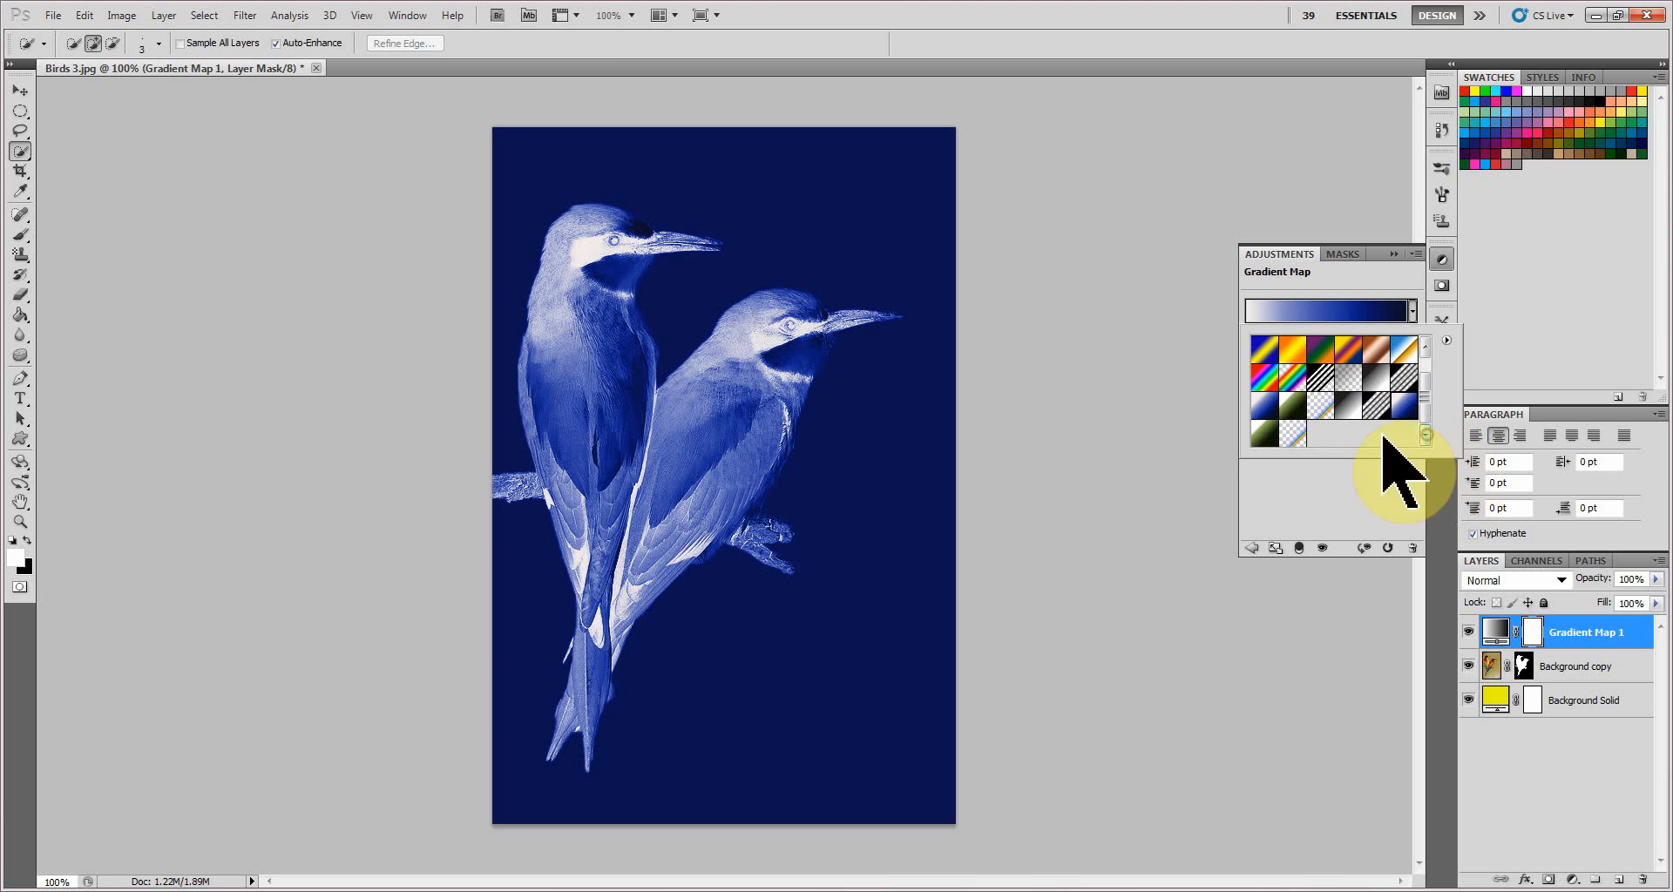
pyautogui.click(1265, 436)
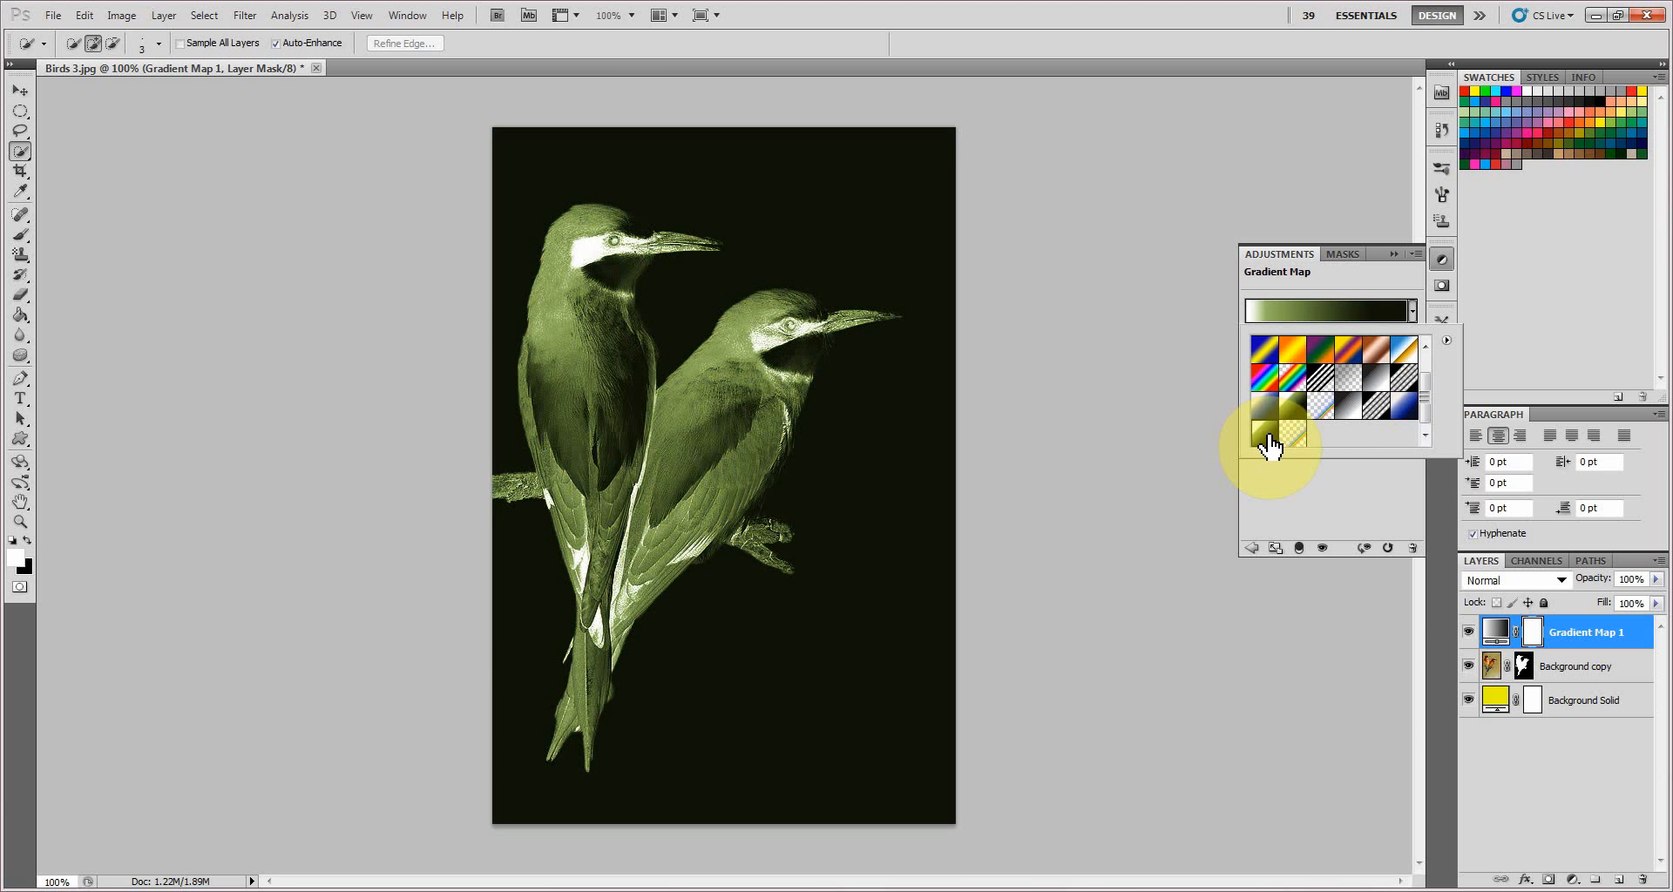
pyautogui.click(1289, 442)
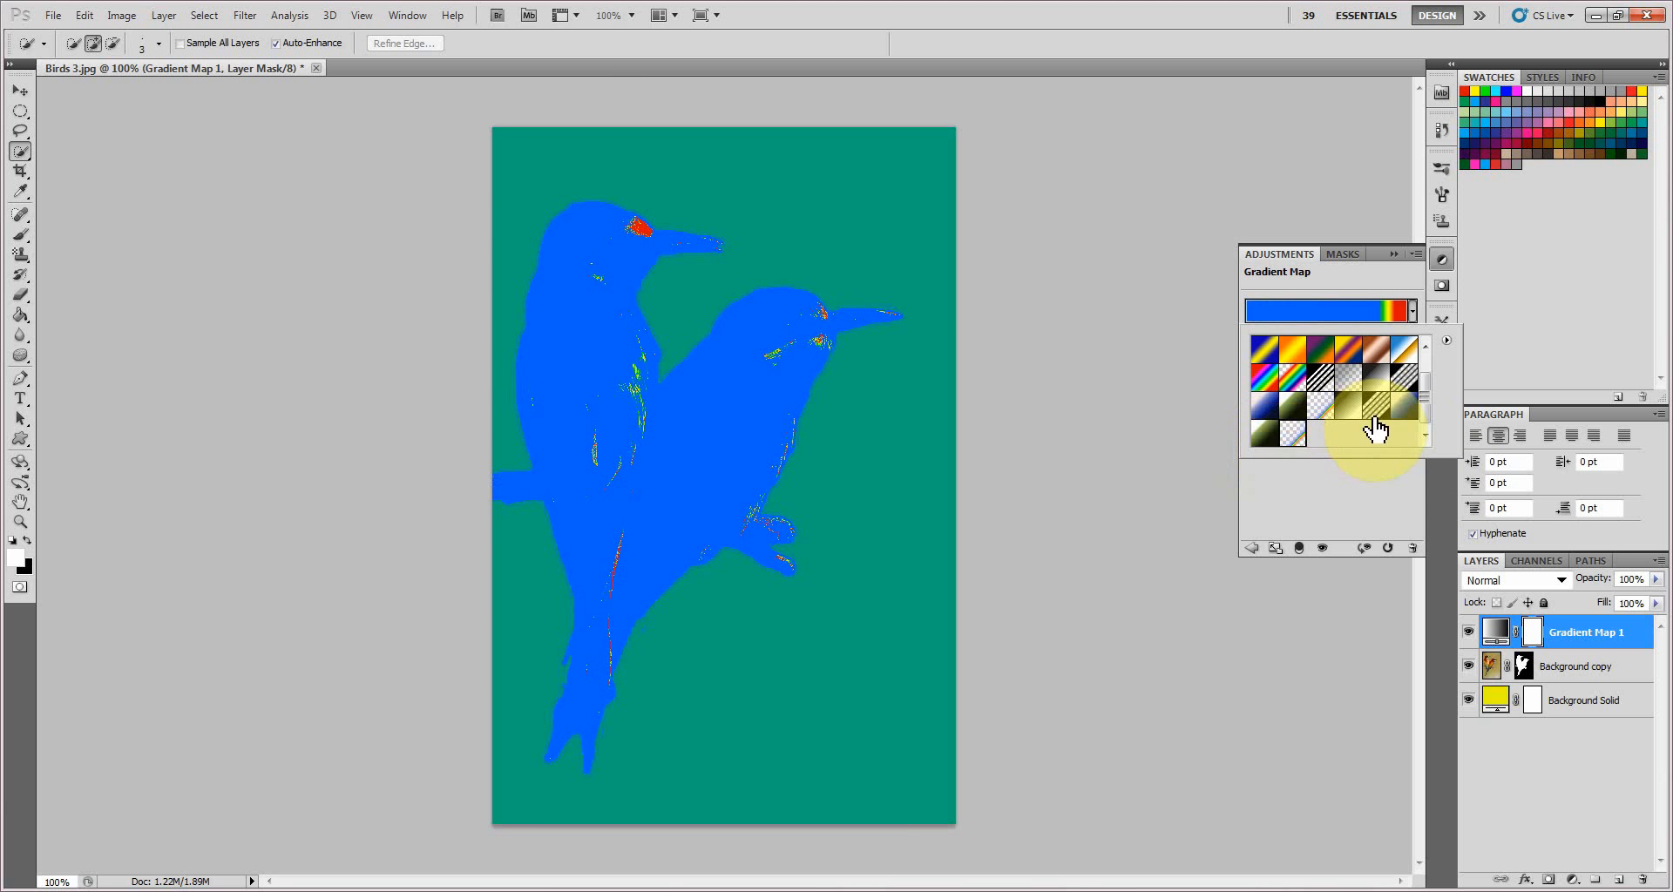
# Apply the white-to-dark-blue preset to the gradient map and try the Reverse option, leaving it off.
pyautogui.click(1404, 406)
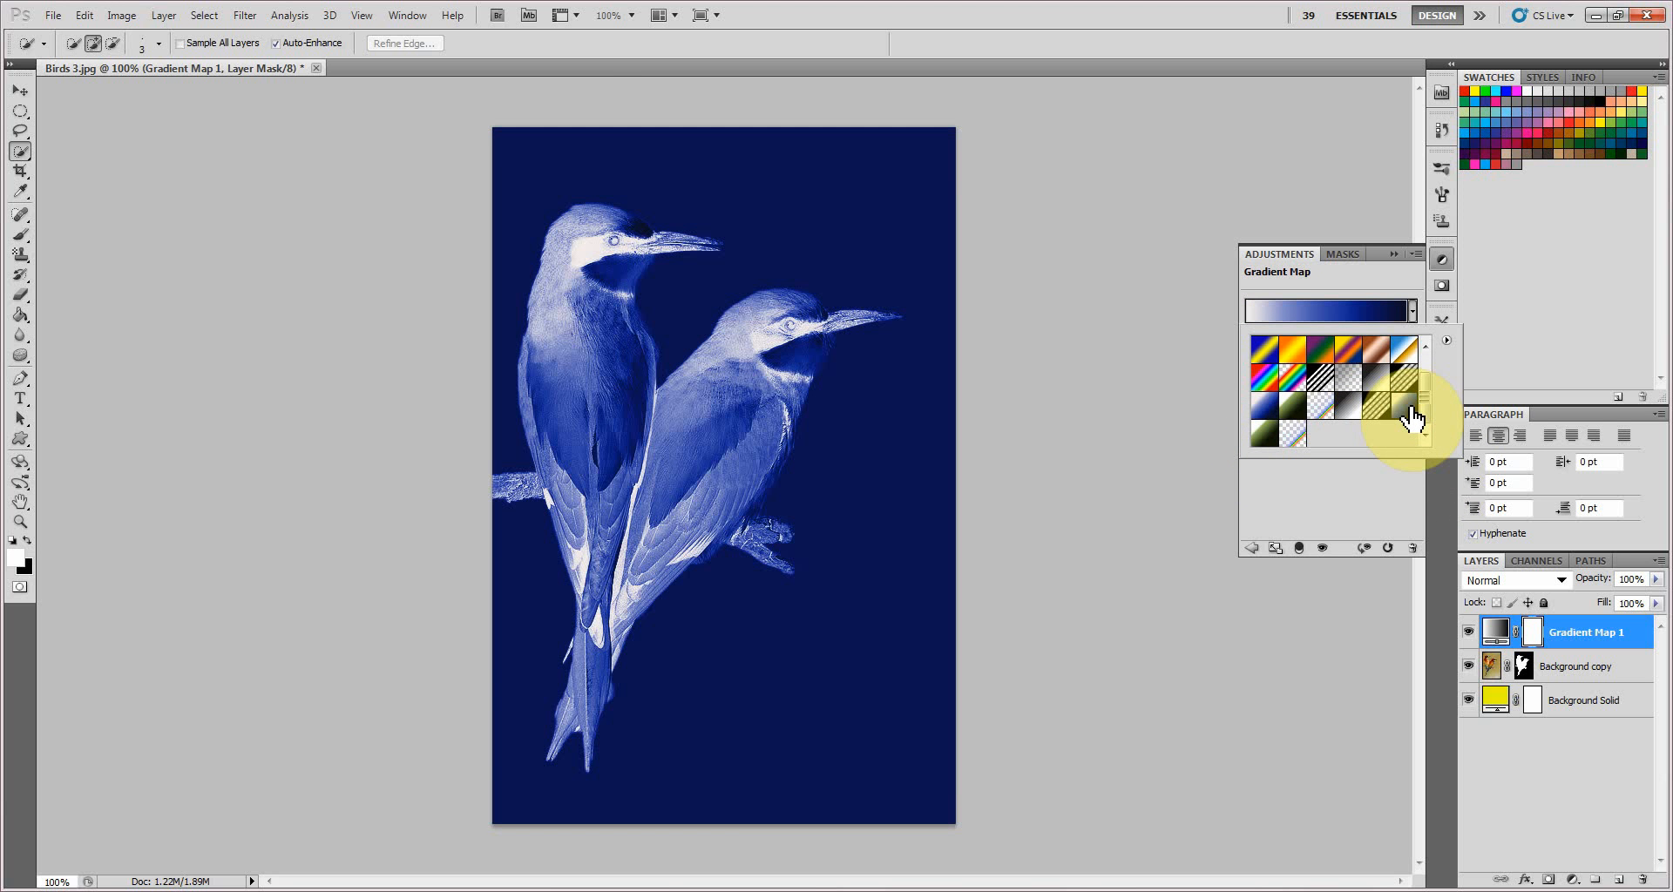
pyautogui.click(1413, 309)
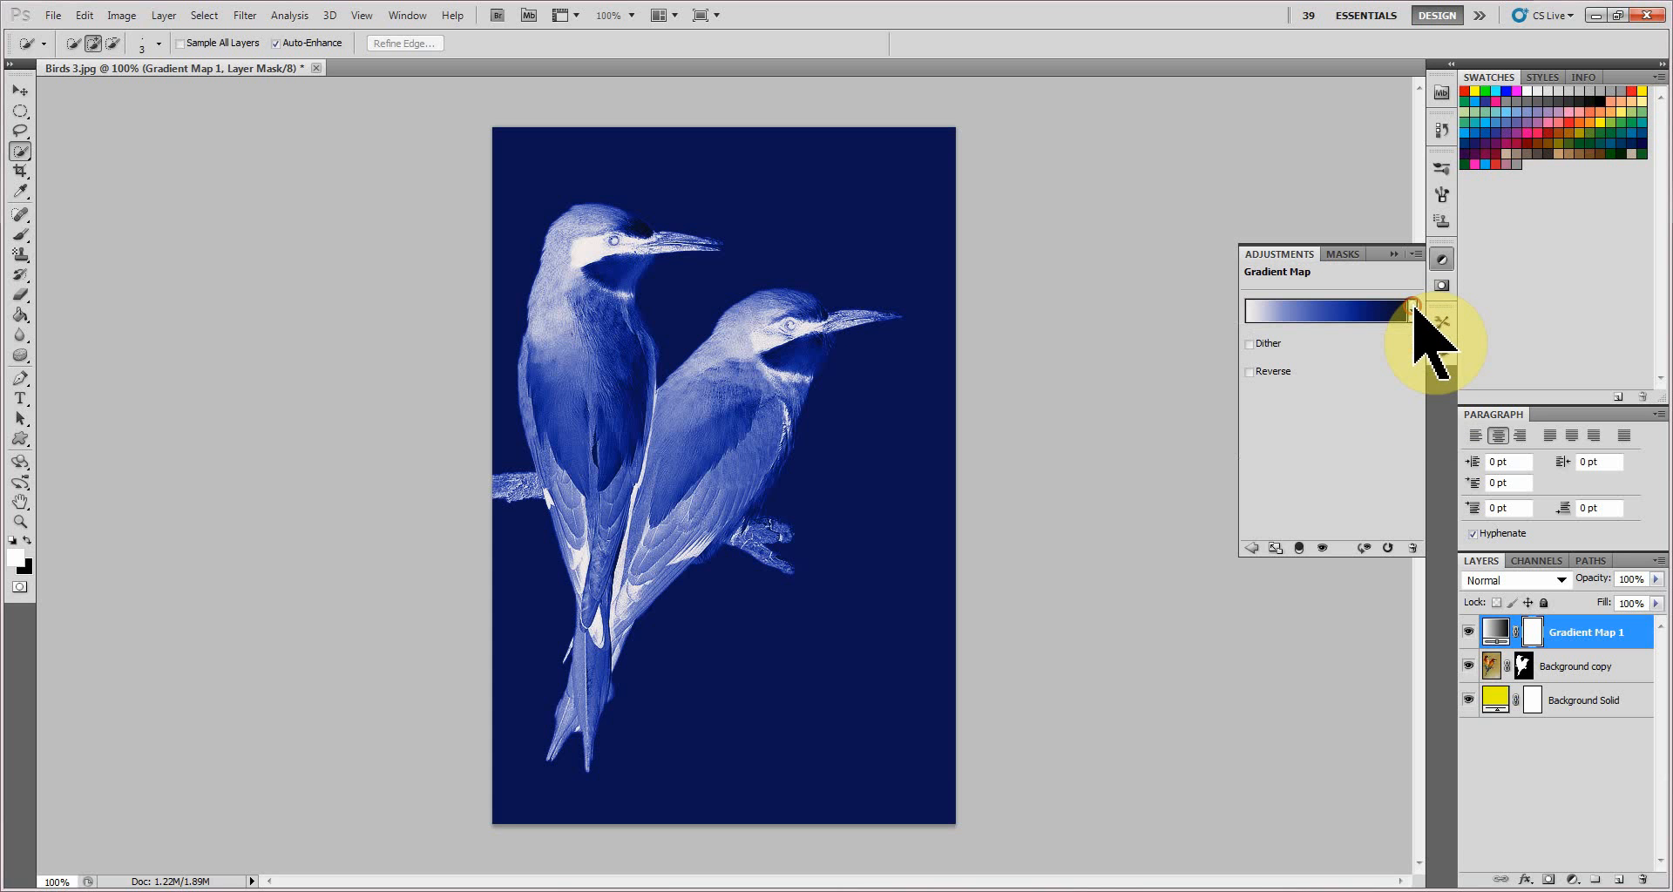
pyautogui.click(1250, 371)
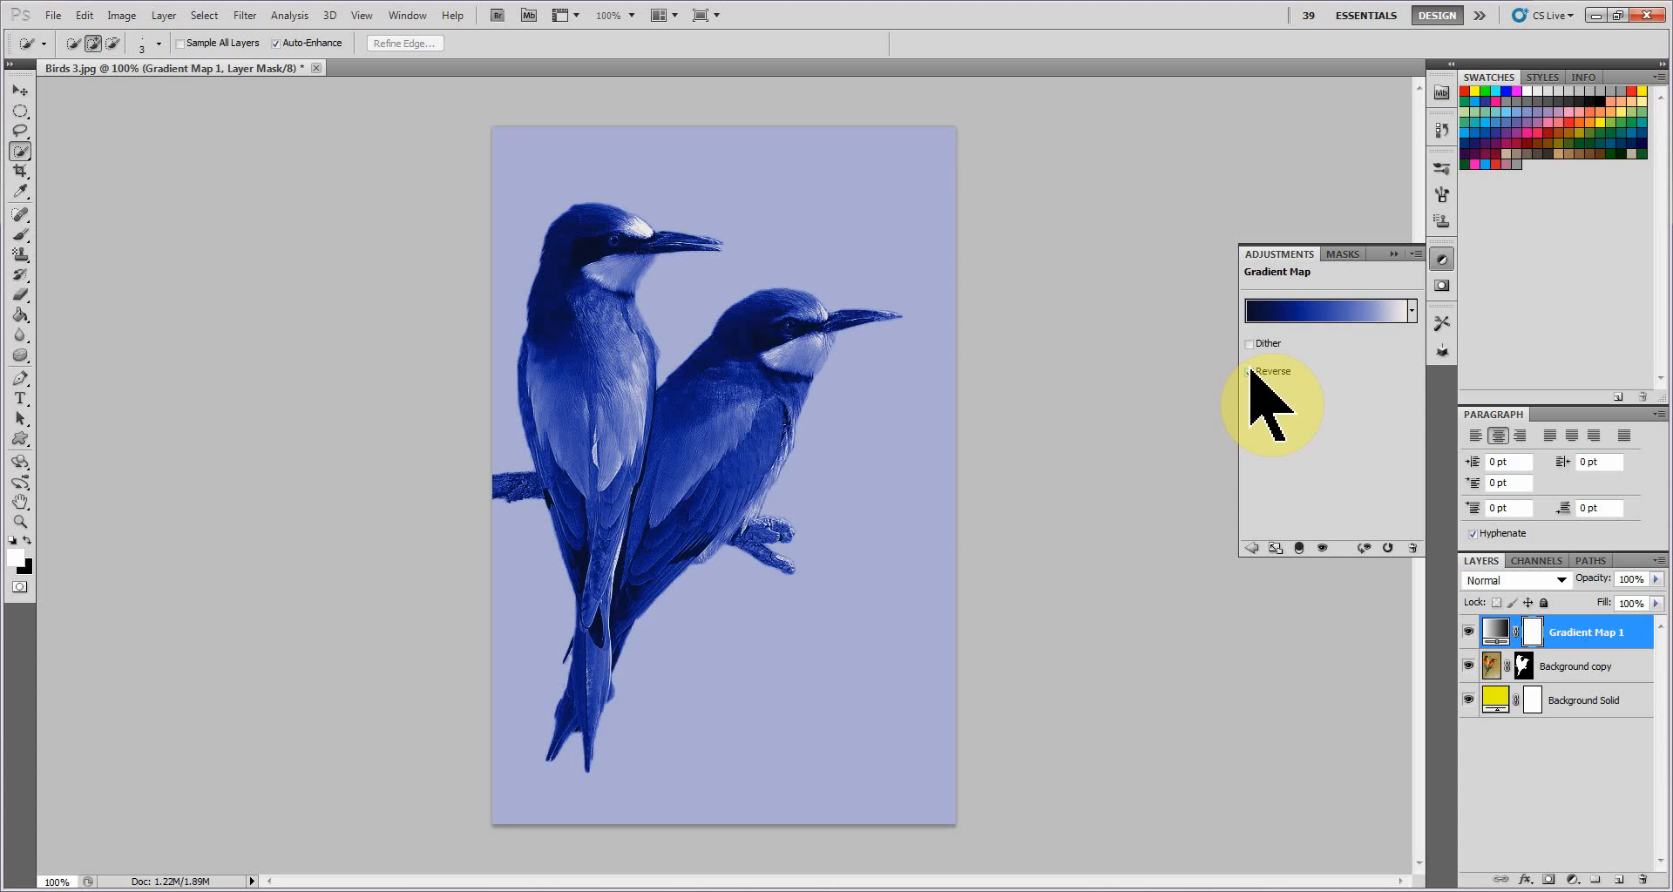
pyautogui.click(1250, 372)
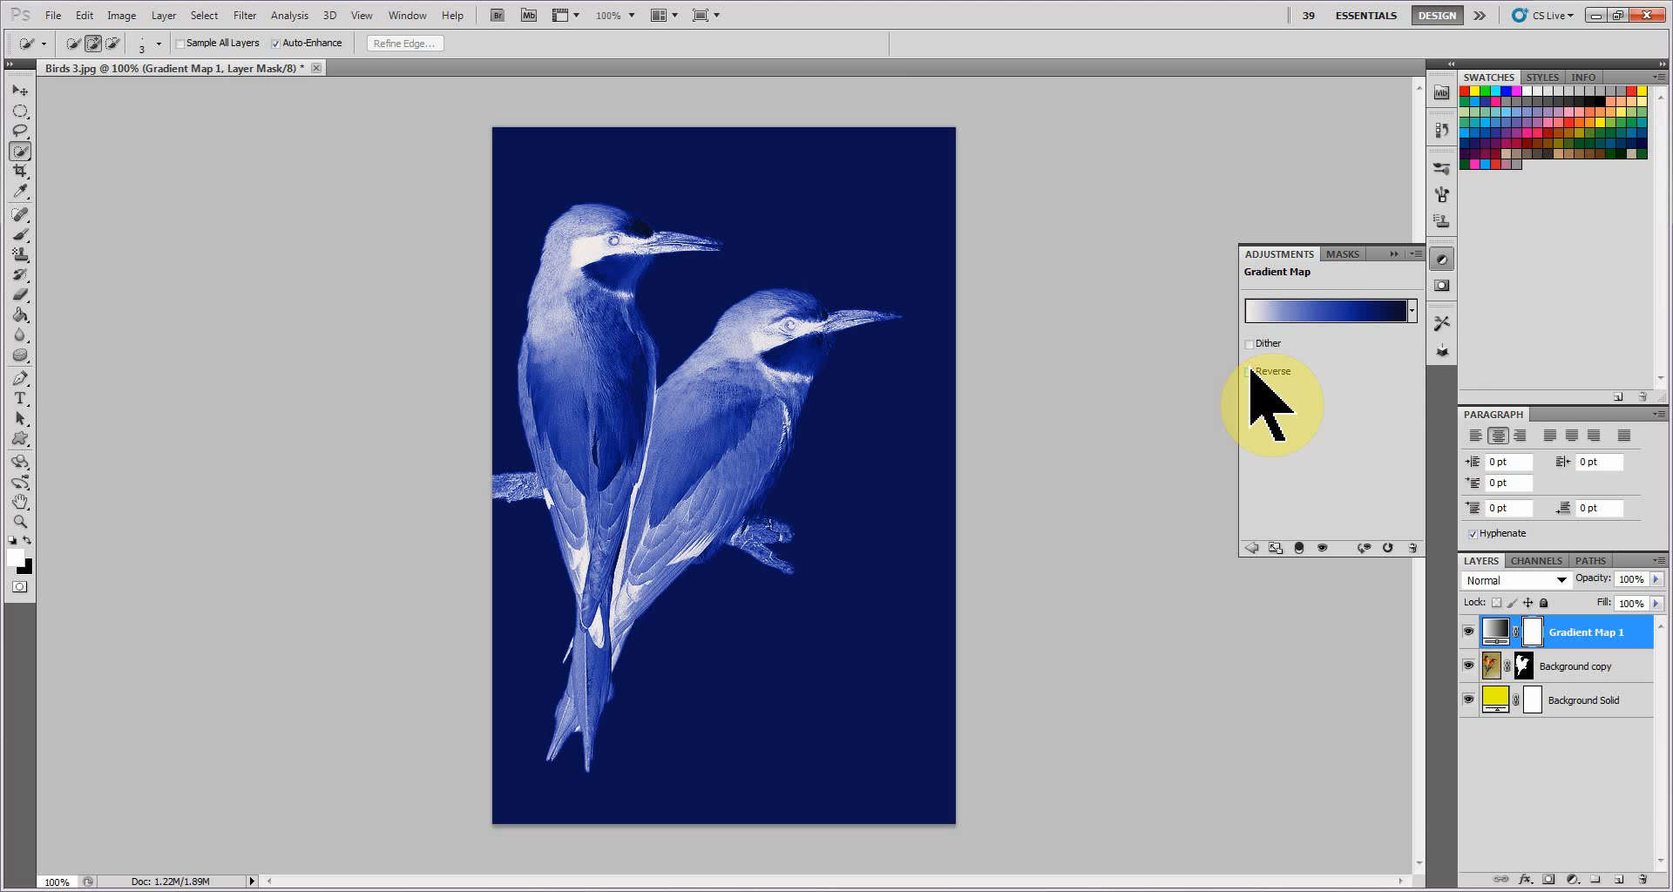
# Add a Vibrance adjustment layer above the gradient map with Normal mode and 100% opacity.
pyautogui.click(1413, 254)
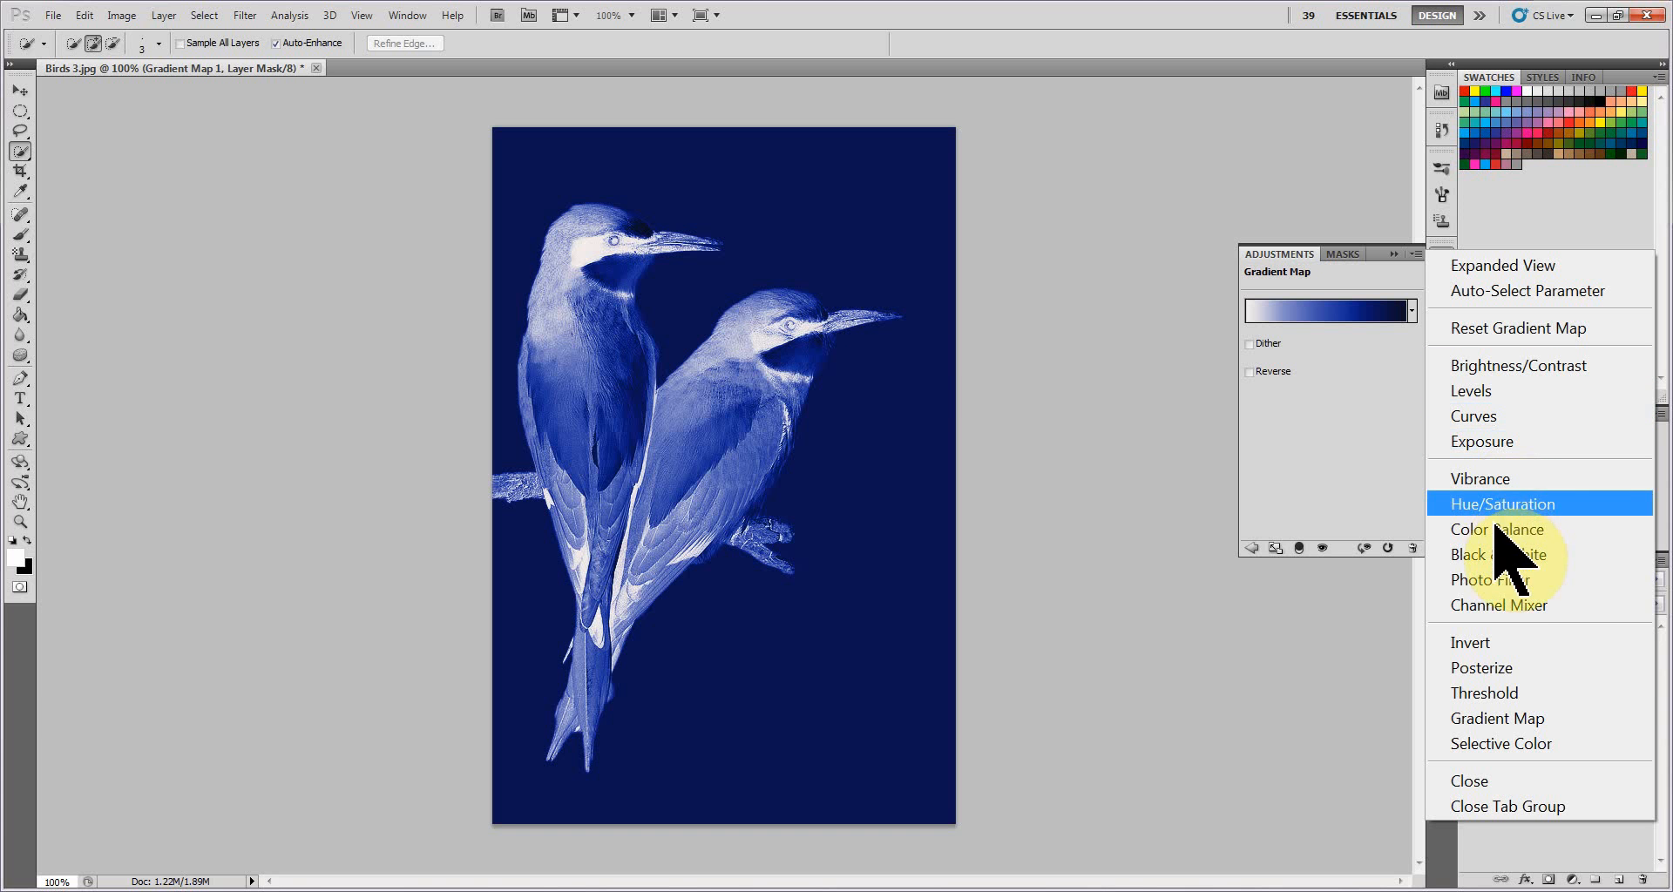
pyautogui.click(1495, 477)
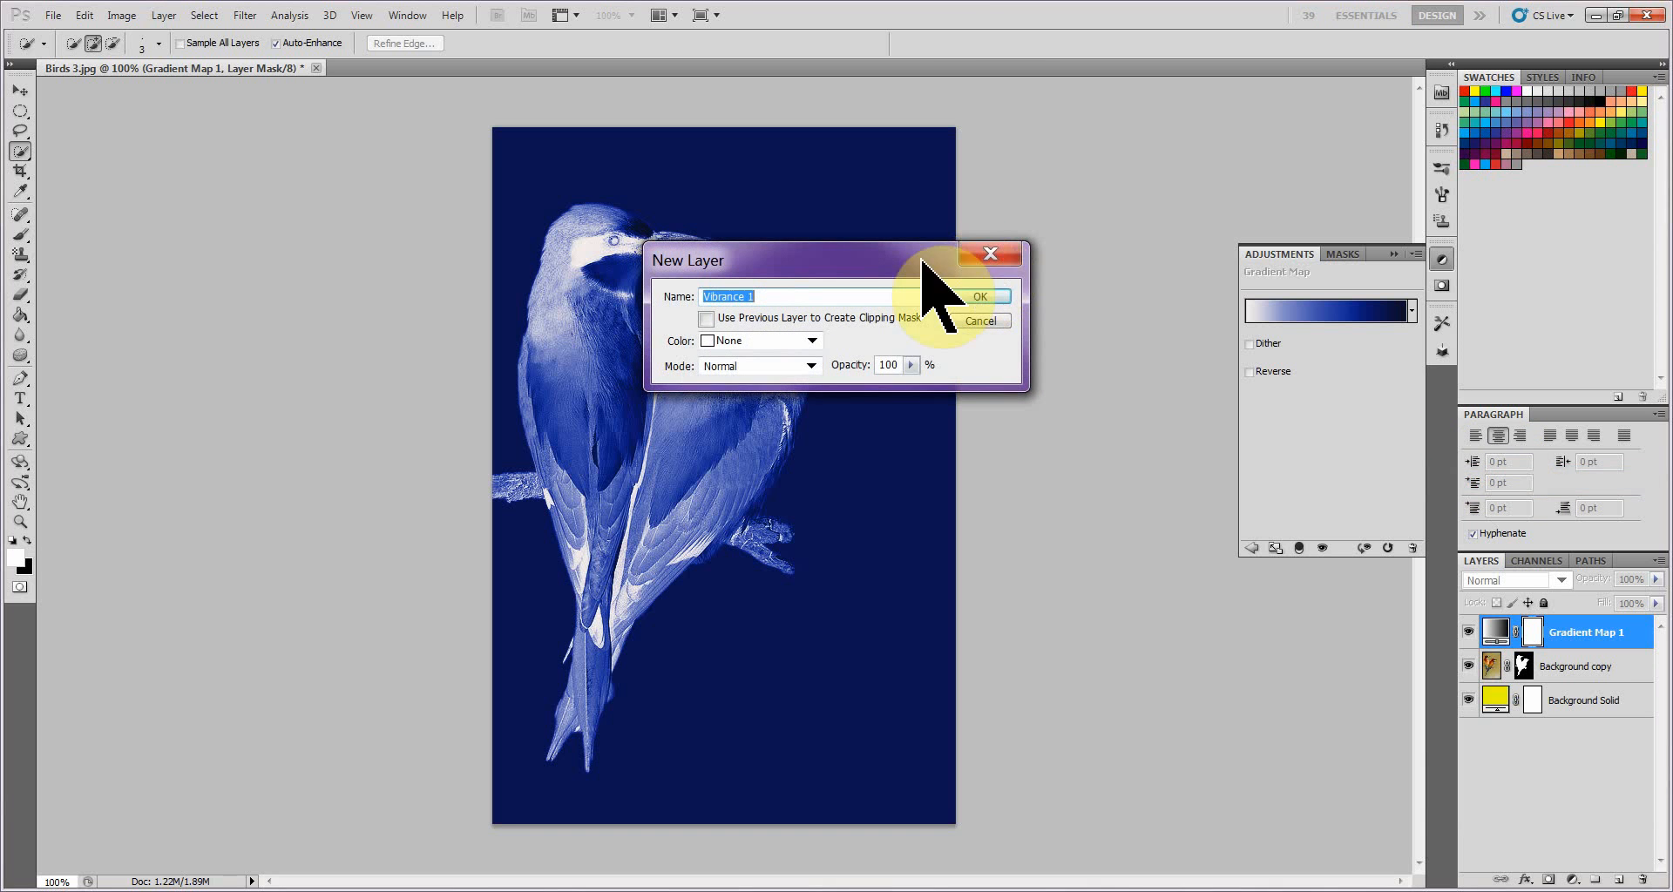
pyautogui.moveTo(885, 261); pyautogui.dragTo(1127, 278)
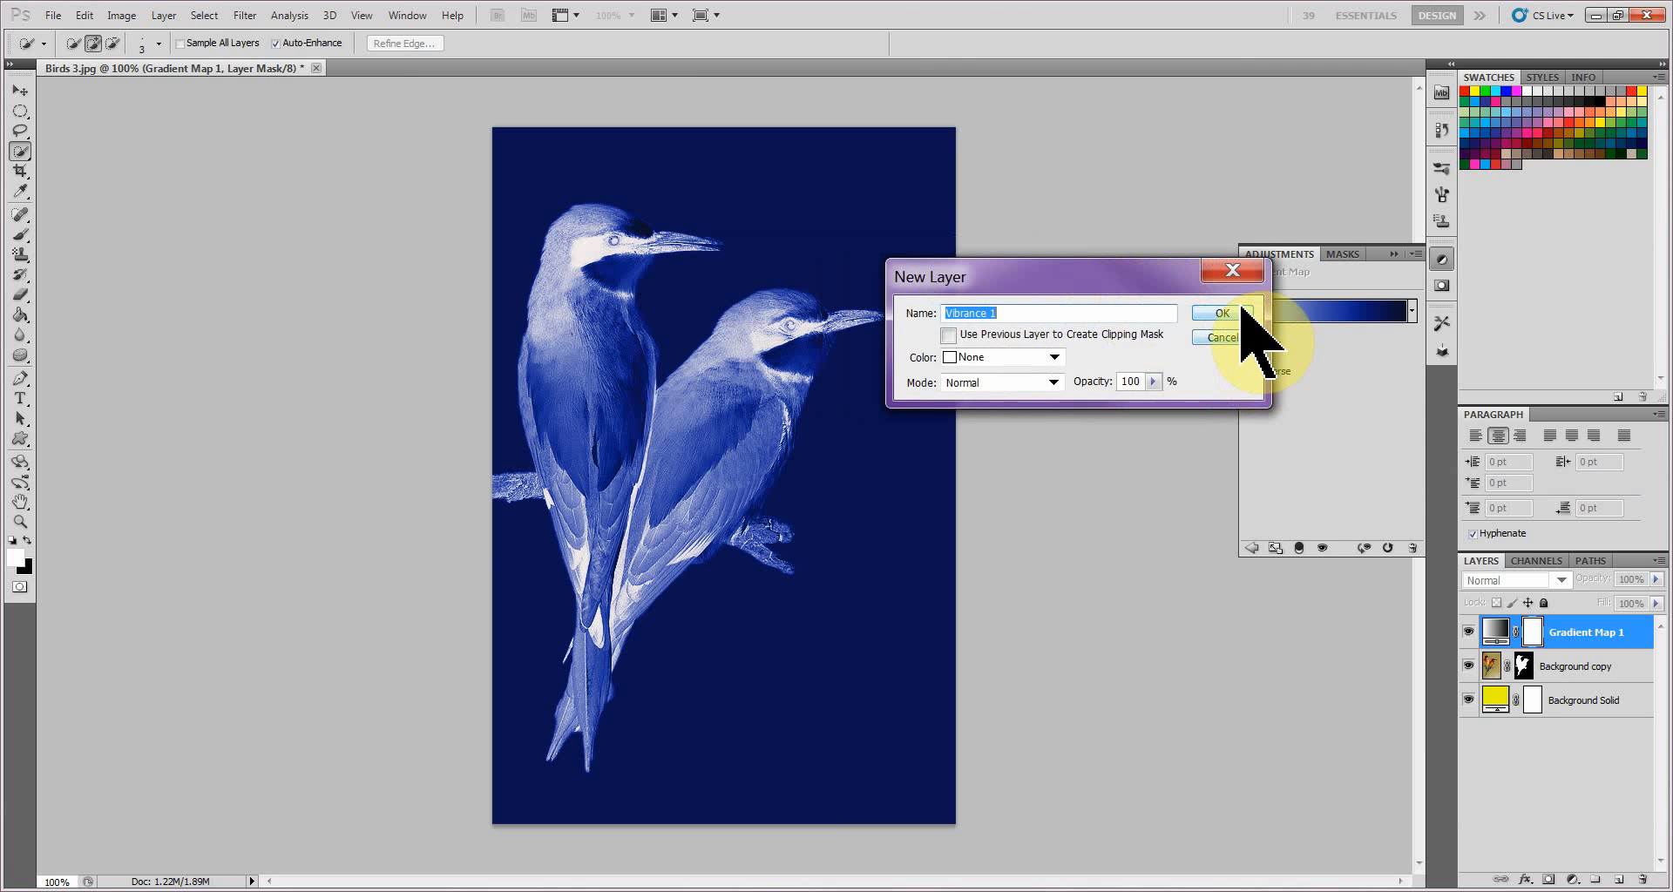
pyautogui.click(1243, 311)
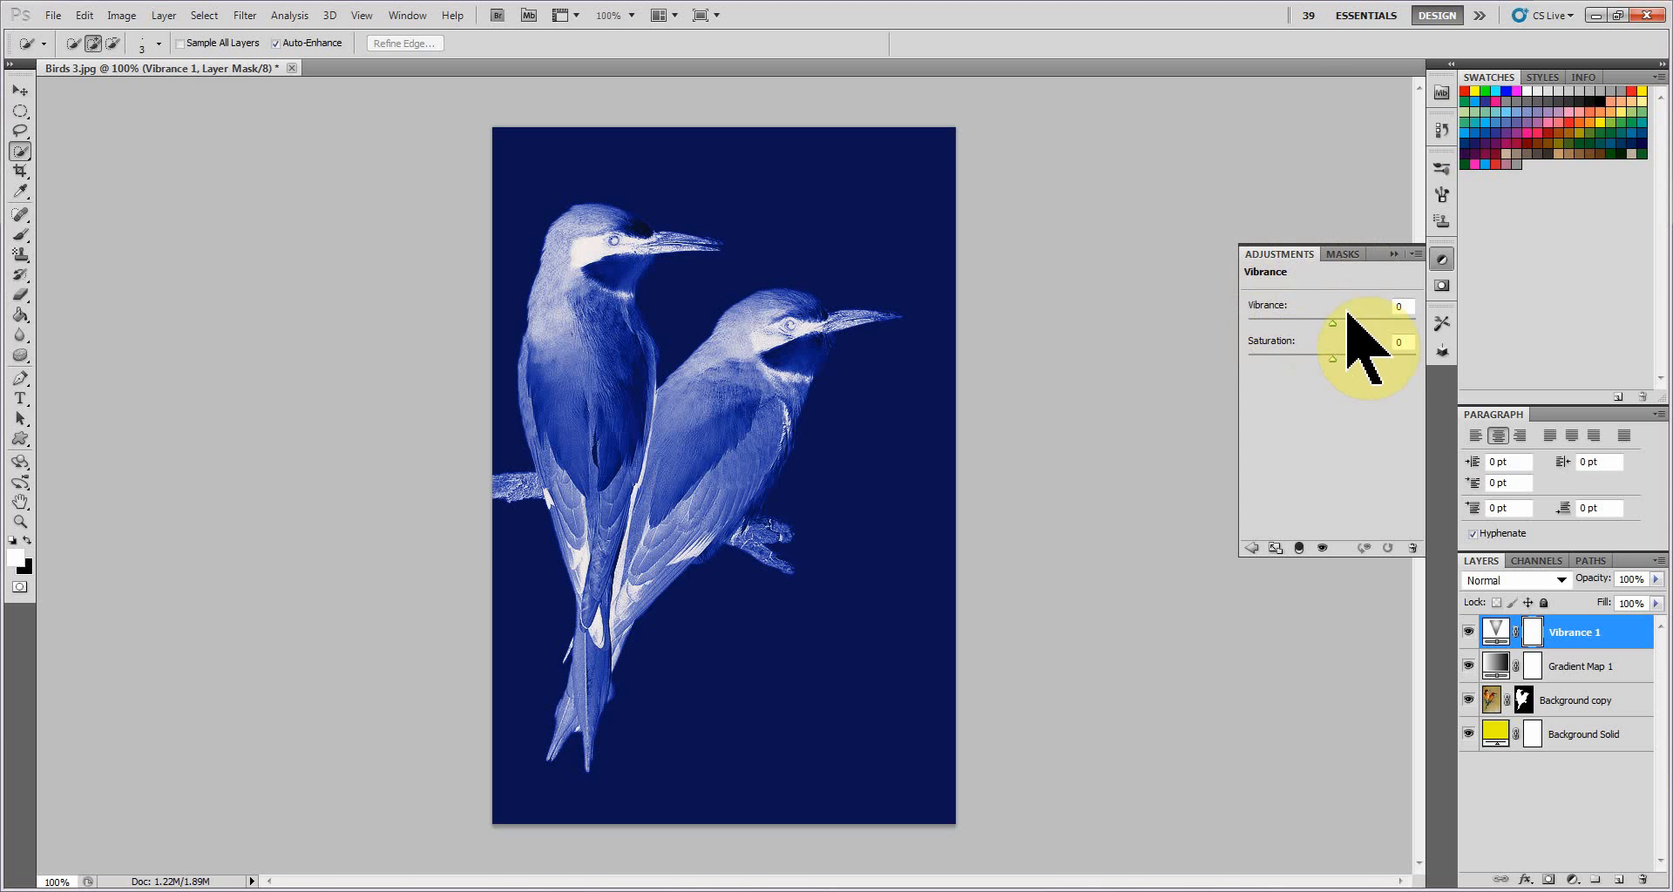
# Set the adjustment layer's saturation to +85, raise its vibrance to the maximum, and collapse the adjustment settings.
pyautogui.moveTo(1331, 322); pyautogui.dragTo(1404, 374)
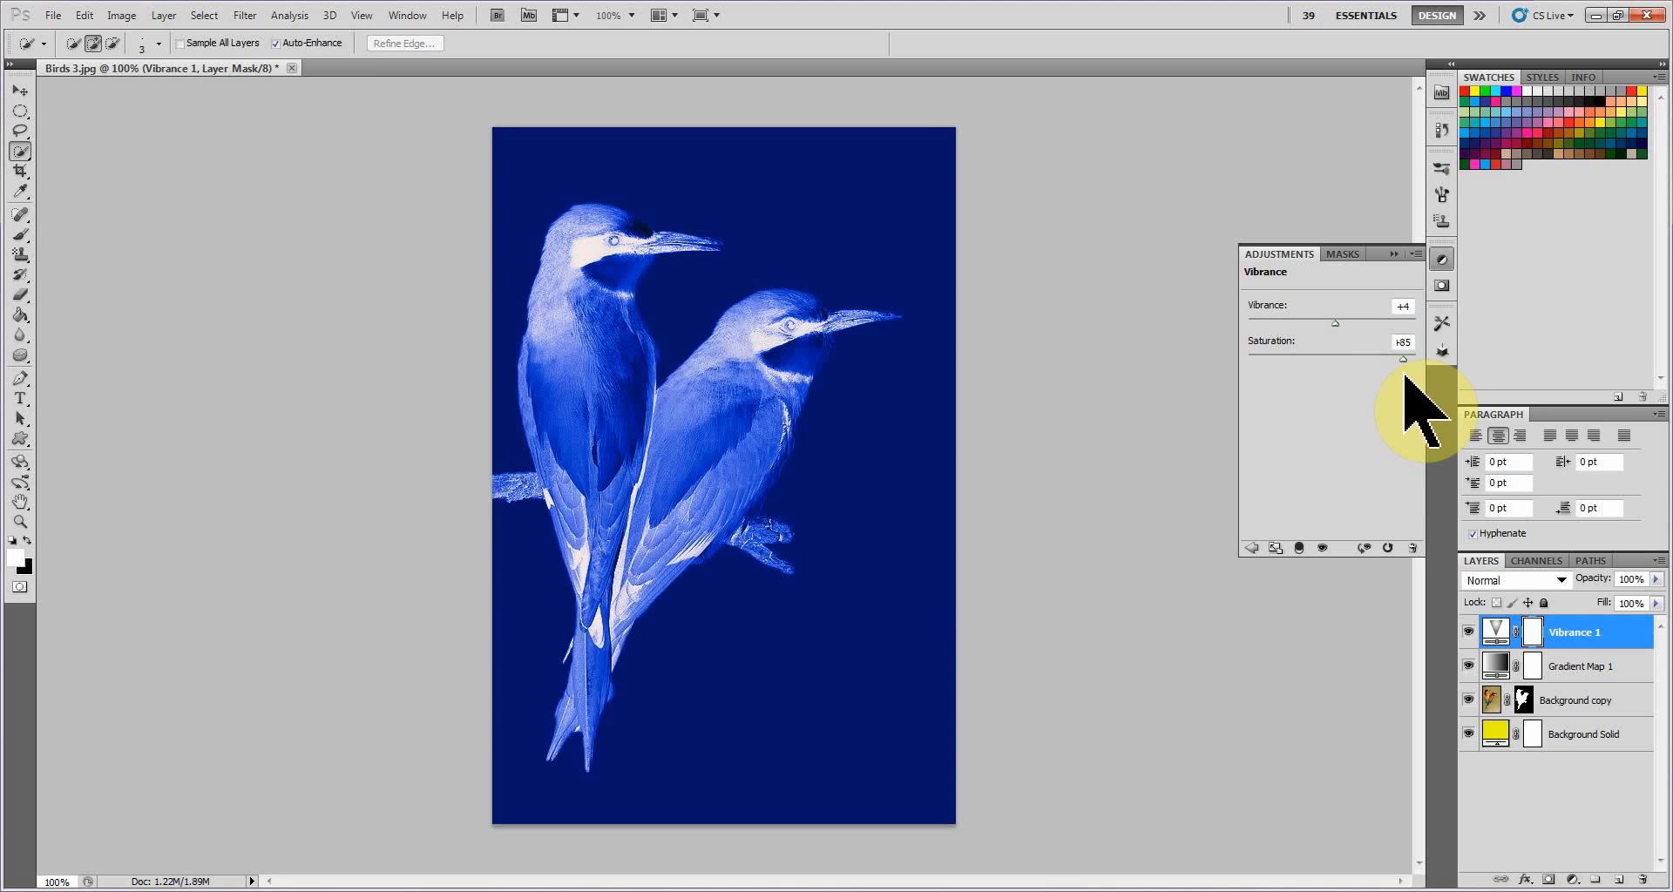
pyautogui.moveTo(1334, 324); pyautogui.dragTo(1433, 324)
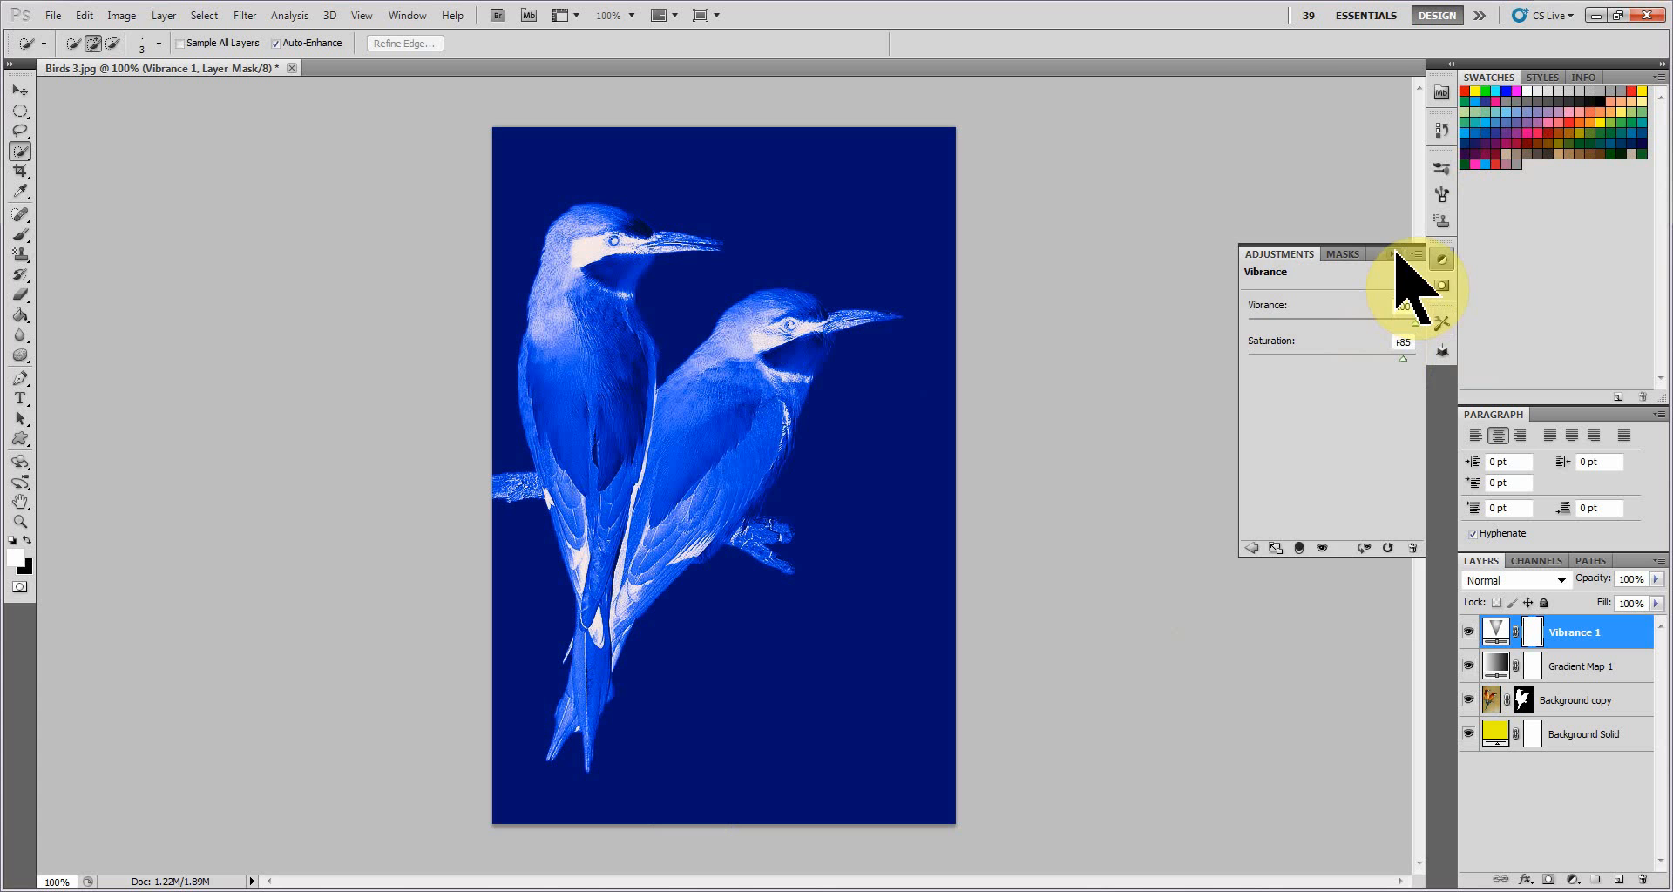
pyautogui.click(1394, 250)
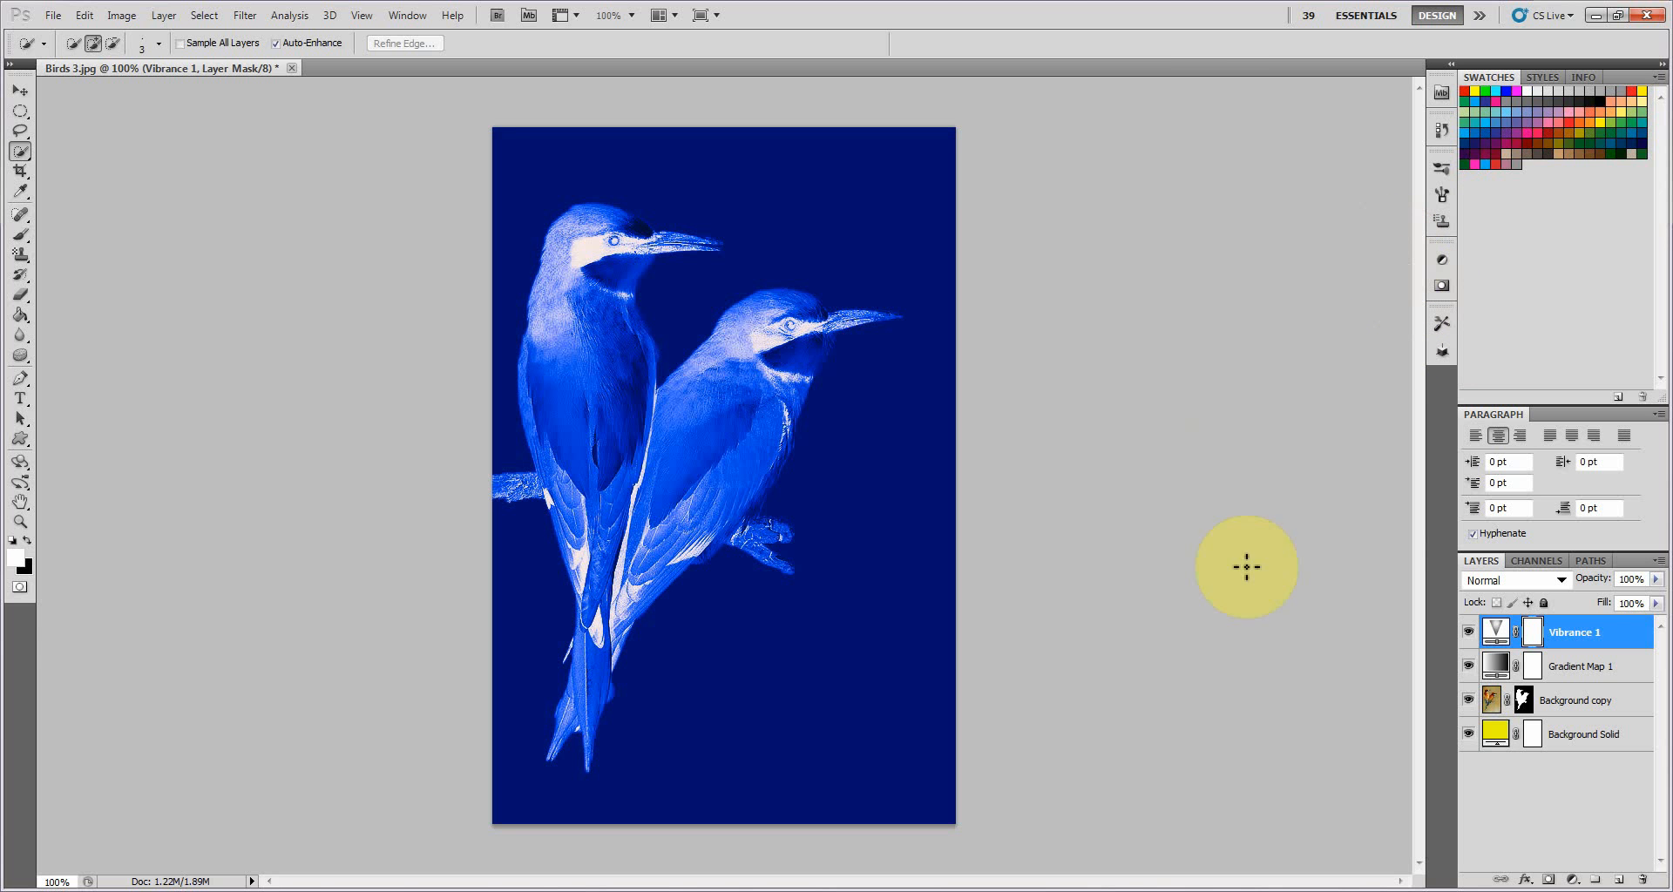